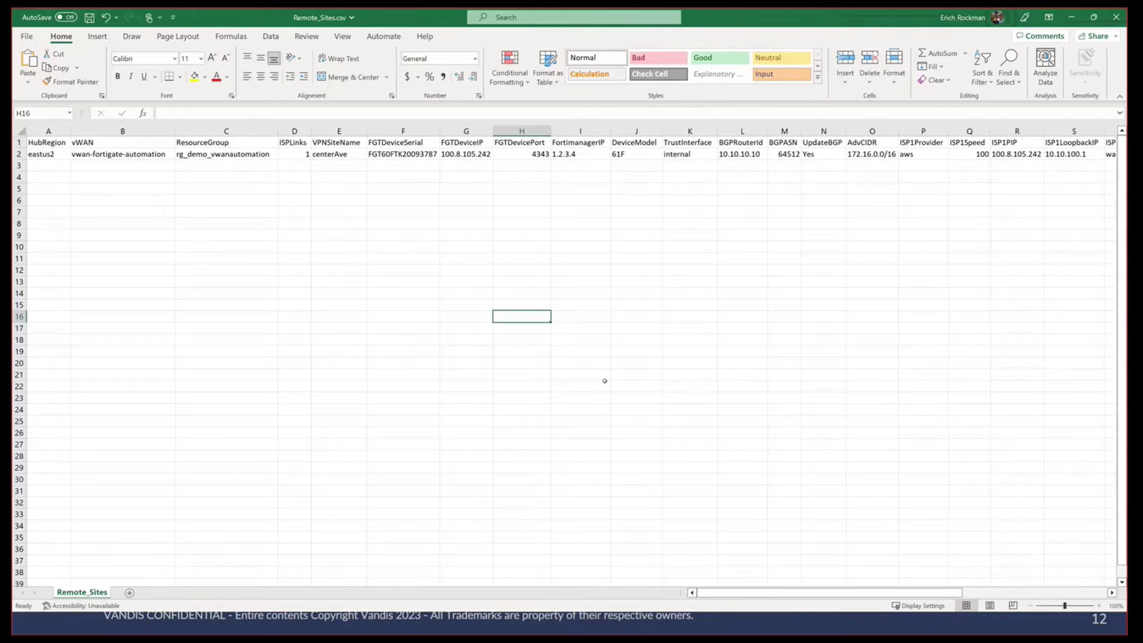
{"action": "scroll", "coordinate": [689, 299], "scroll_direction": "up", "scroll_amount": 2, "text": "ctrl"}
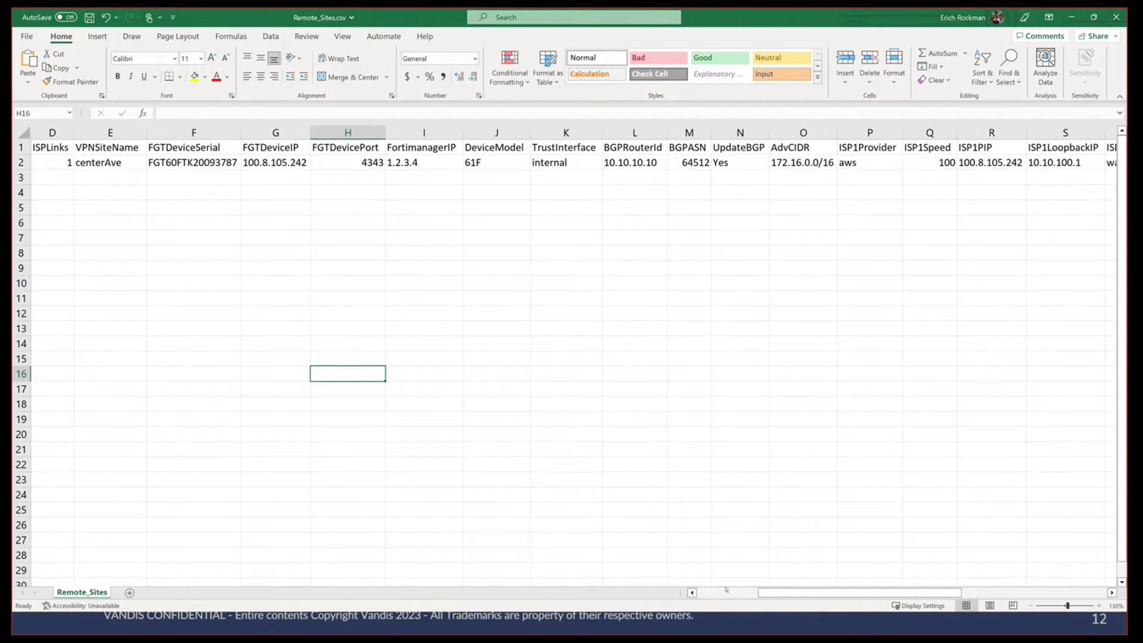
{"action": "scroll", "coordinate": [234, 183], "scroll_direction": "left", "scroll_amount": 3}
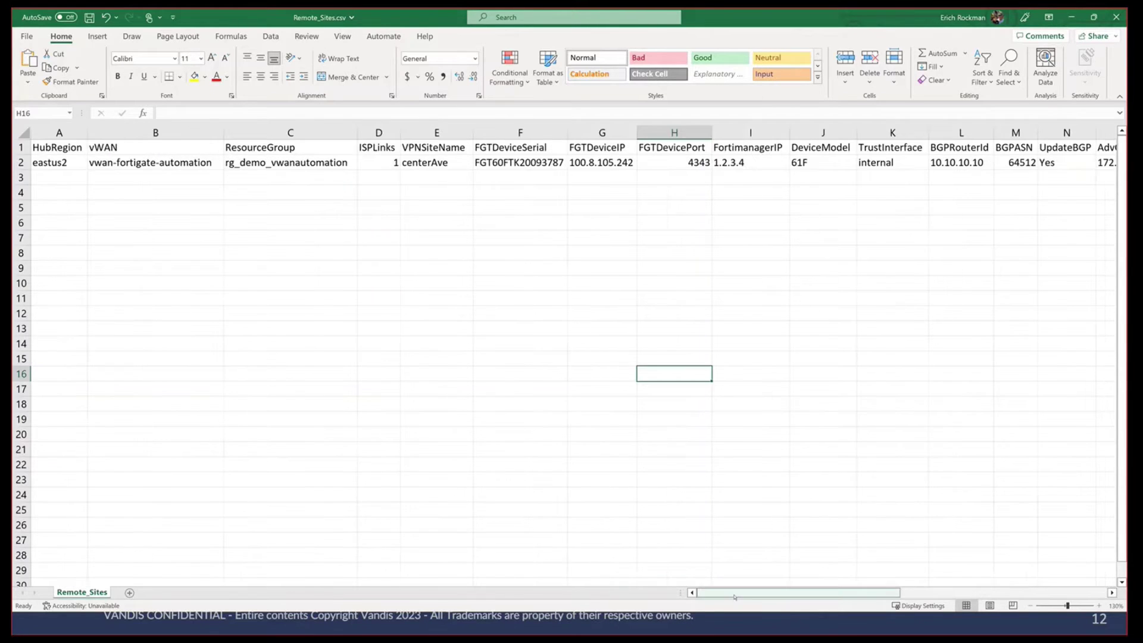
{"action": "left_click", "coordinate": [191, 166]}
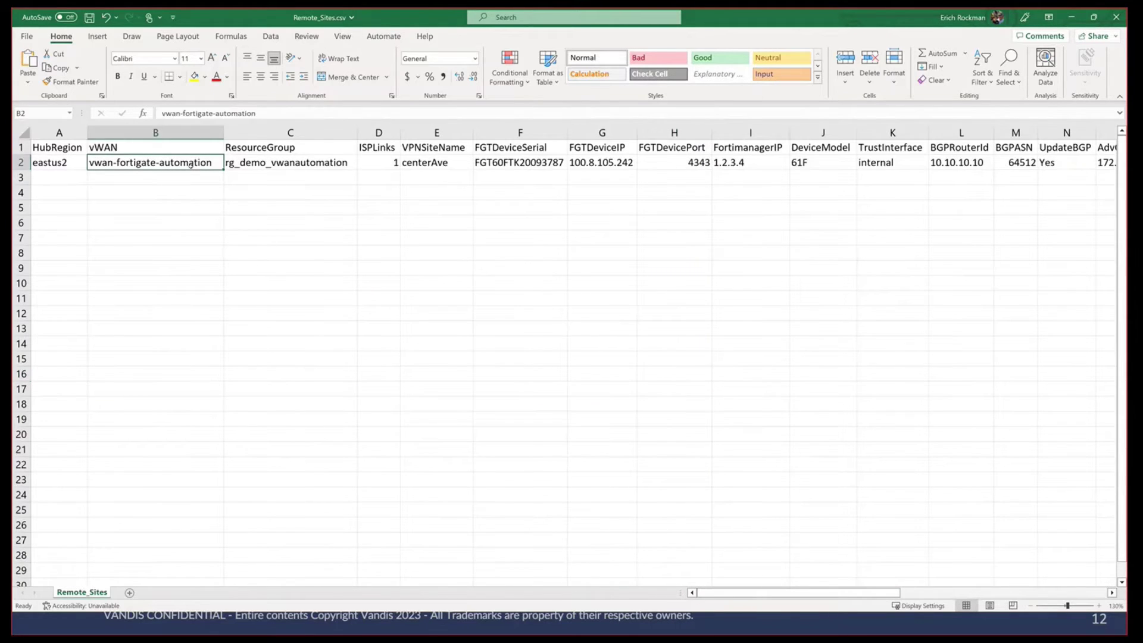
{"action": "left_click", "coordinate": [311, 165]}
{"action": "left_click", "coordinate": [74, 166]}
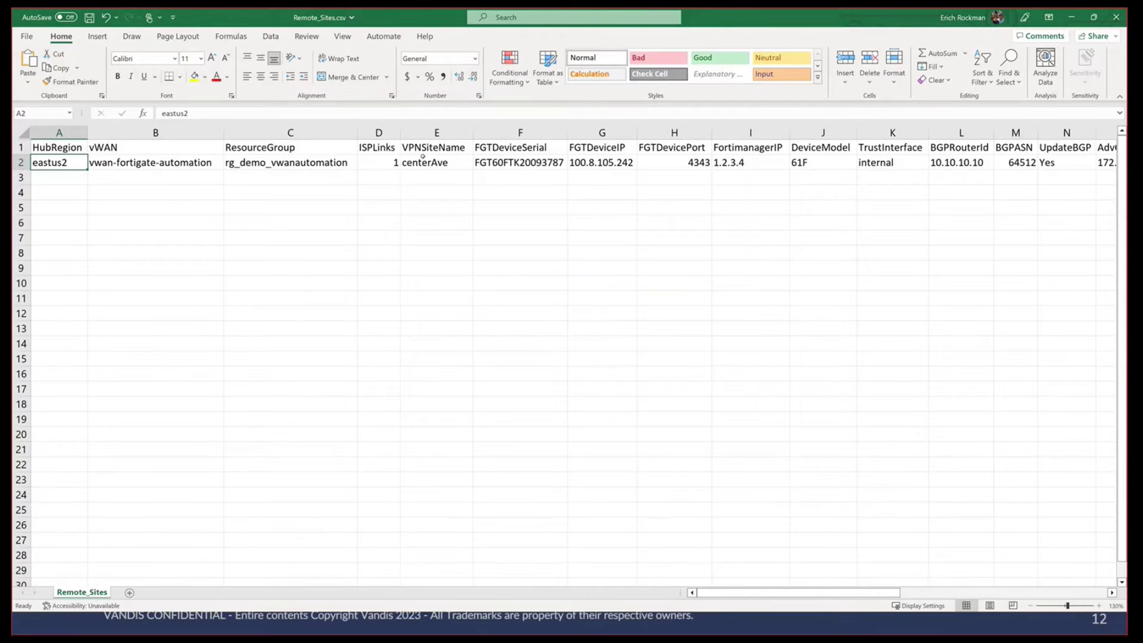
{"action": "left_click", "coordinate": [380, 163]}
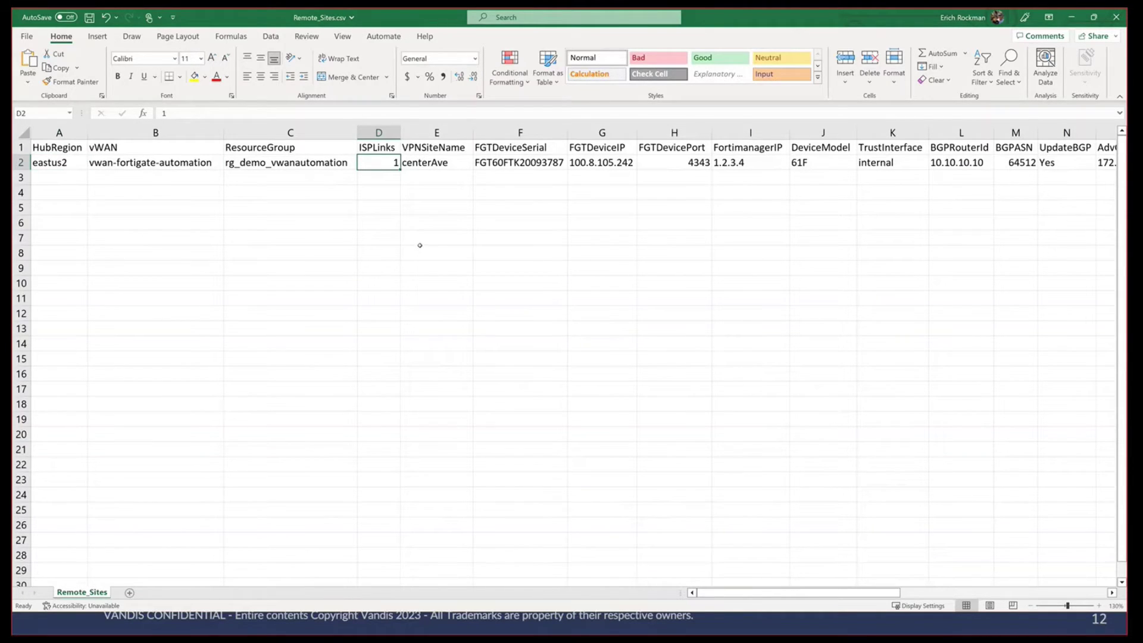
{"action": "left_click", "coordinate": [436, 167]}
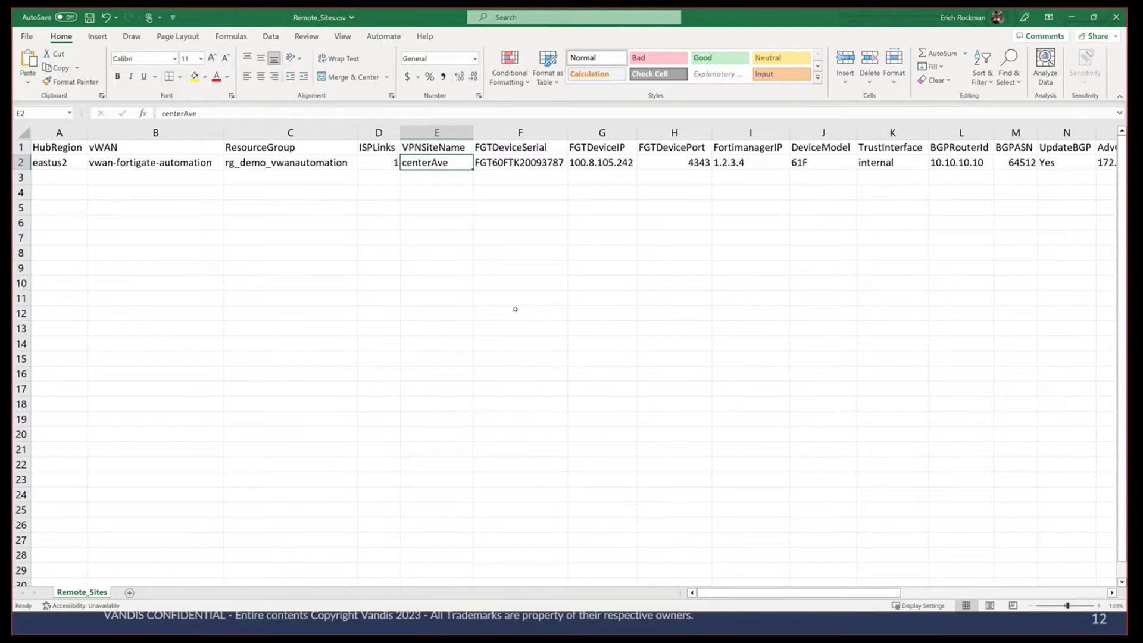
{"action": "left_click", "coordinate": [541, 165]}
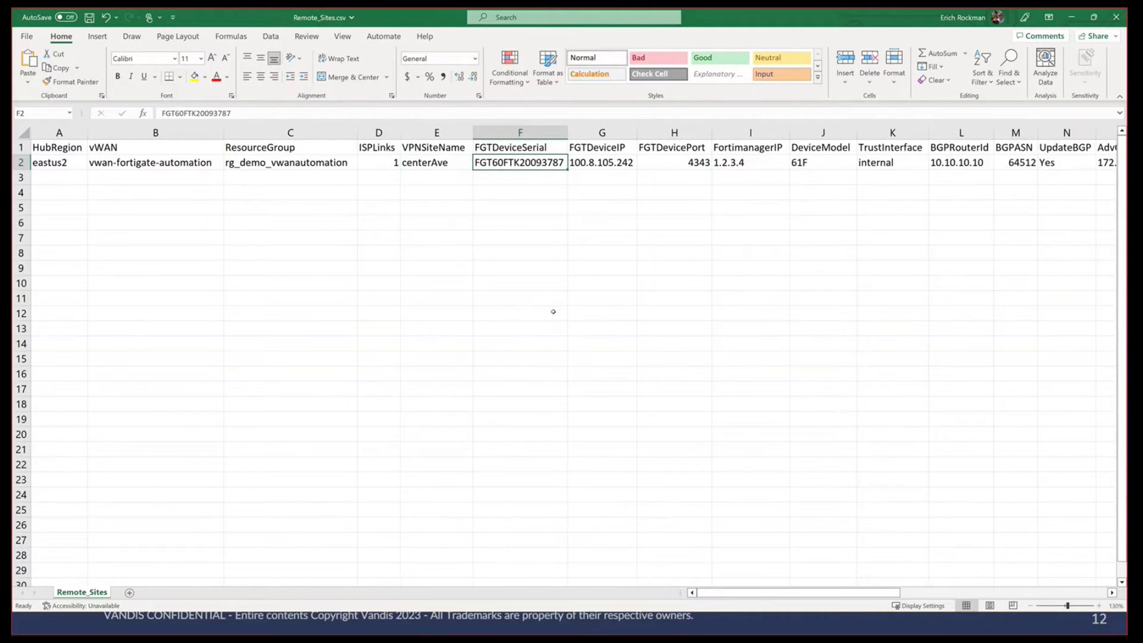
{"action": "left_click", "coordinate": [608, 166]}
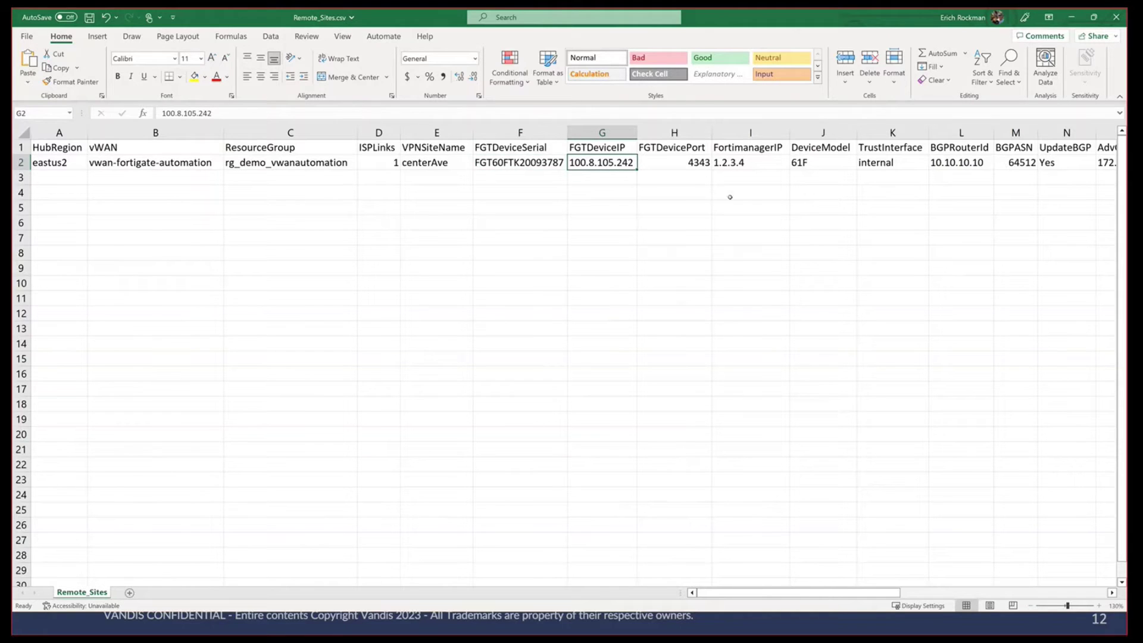
{"action": "left_click", "coordinate": [689, 169], "text": "ctrl"}
{"action": "left_click", "coordinate": [609, 162]}
{"action": "left_click", "coordinate": [689, 164], "text": "ctrl"}
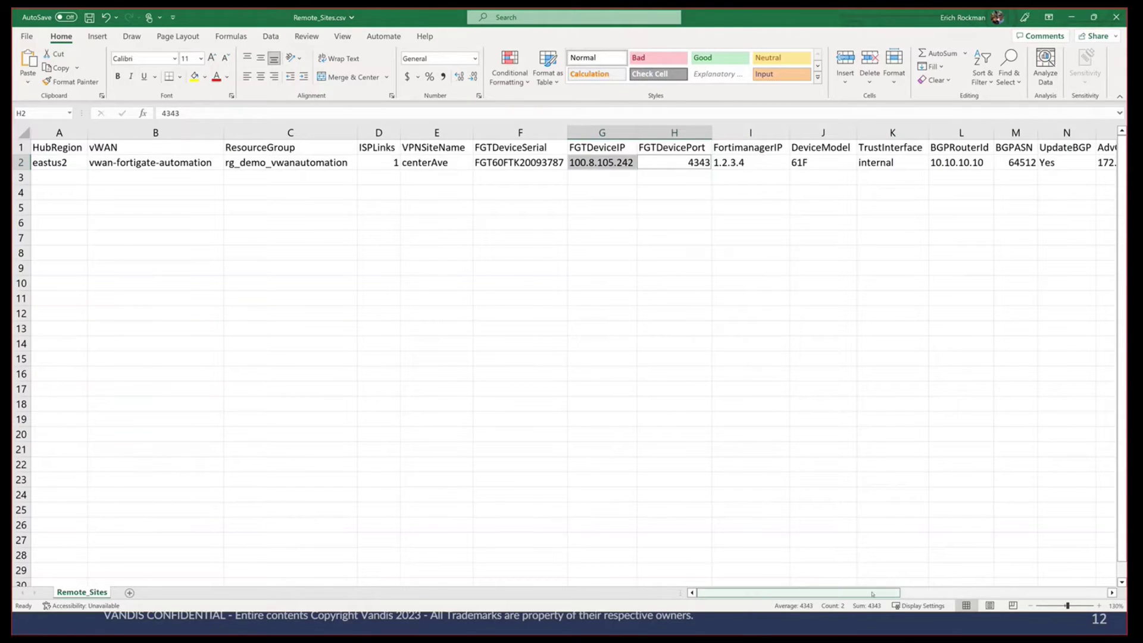
{"action": "left_click_drag", "start_coordinate": [866, 594], "coordinate": [960, 594]}
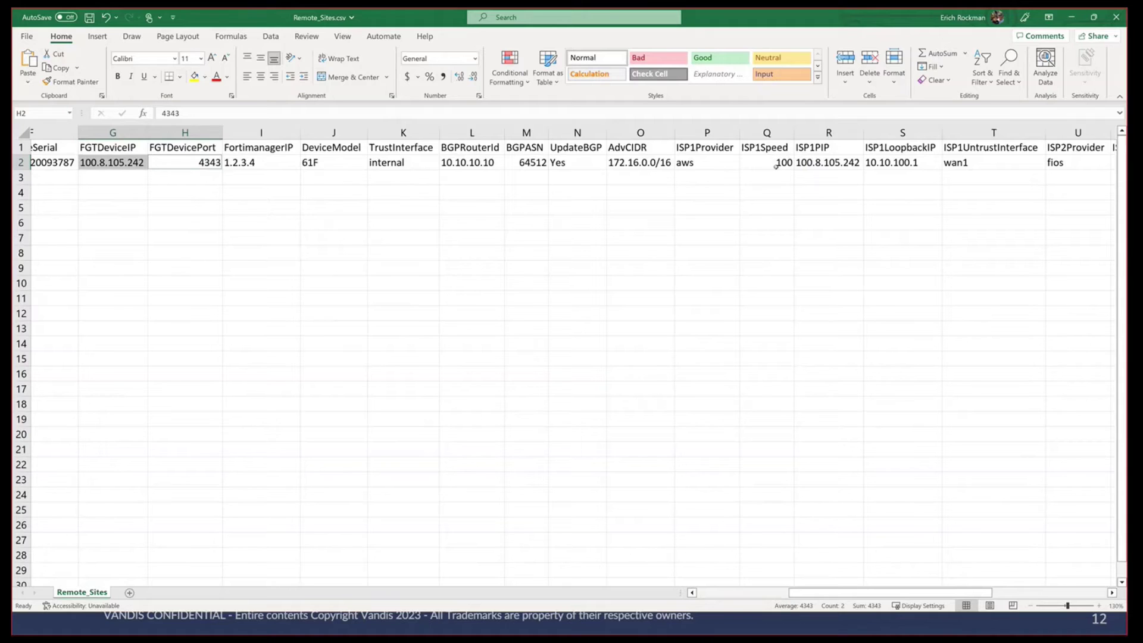
{"action": "scroll", "coordinate": [846, 349], "scroll_direction": "right", "scroll_amount": 2}
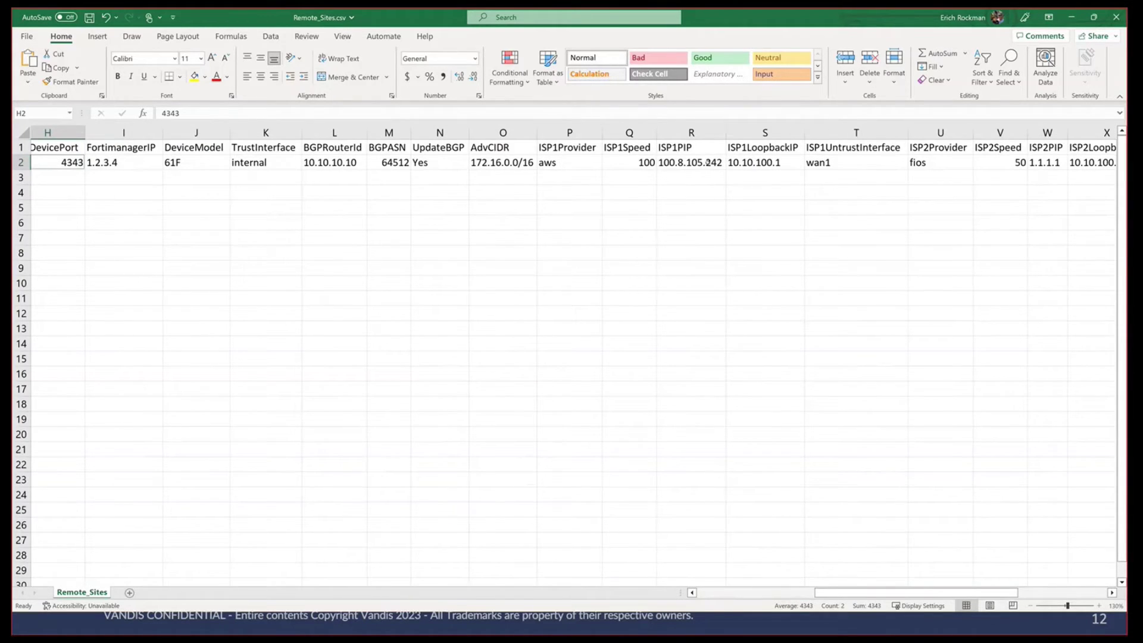
{"action": "left_click", "coordinate": [708, 162]}
{"action": "left_click", "coordinate": [769, 162]}
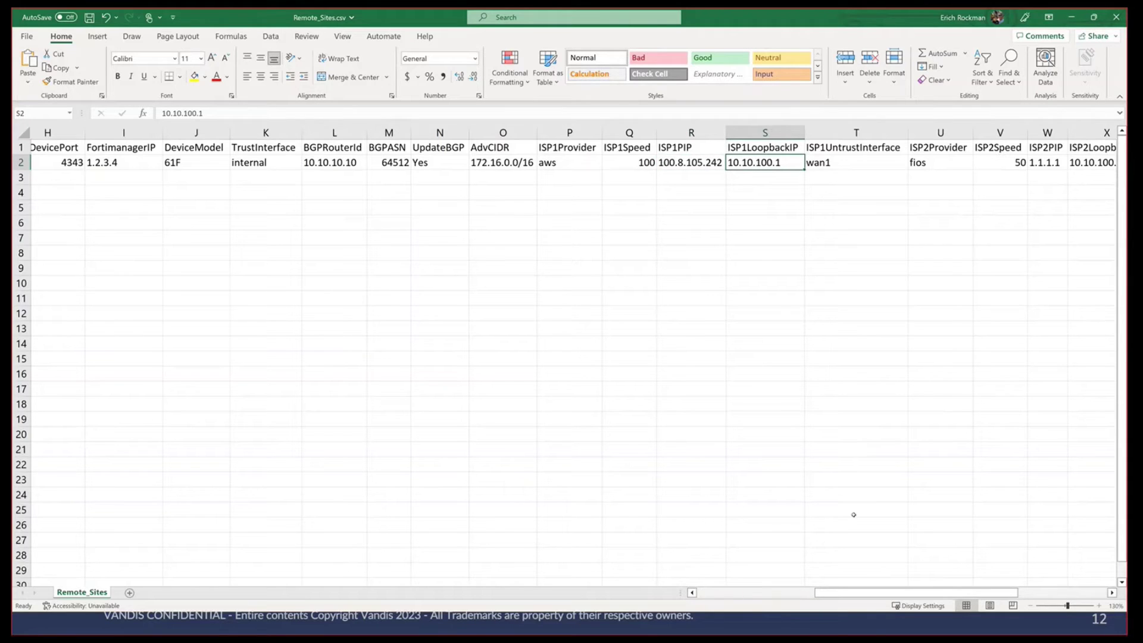
{"action": "scroll", "coordinate": [760, 208], "scroll_direction": "right", "scroll_amount": 2}
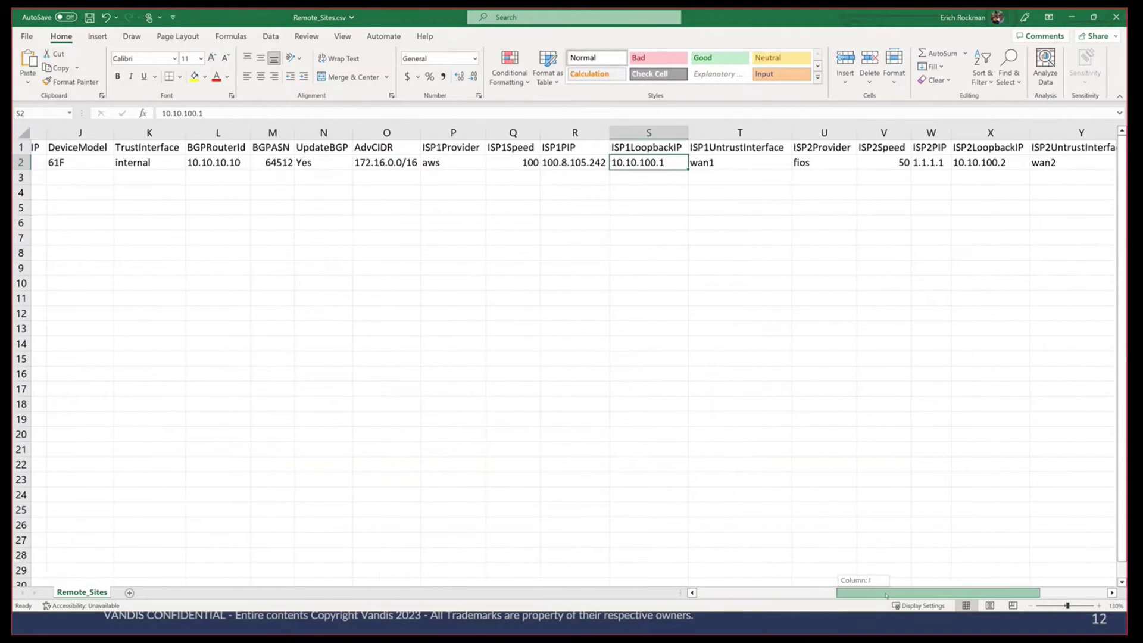
{"action": "left_click", "coordinate": [754, 166]}
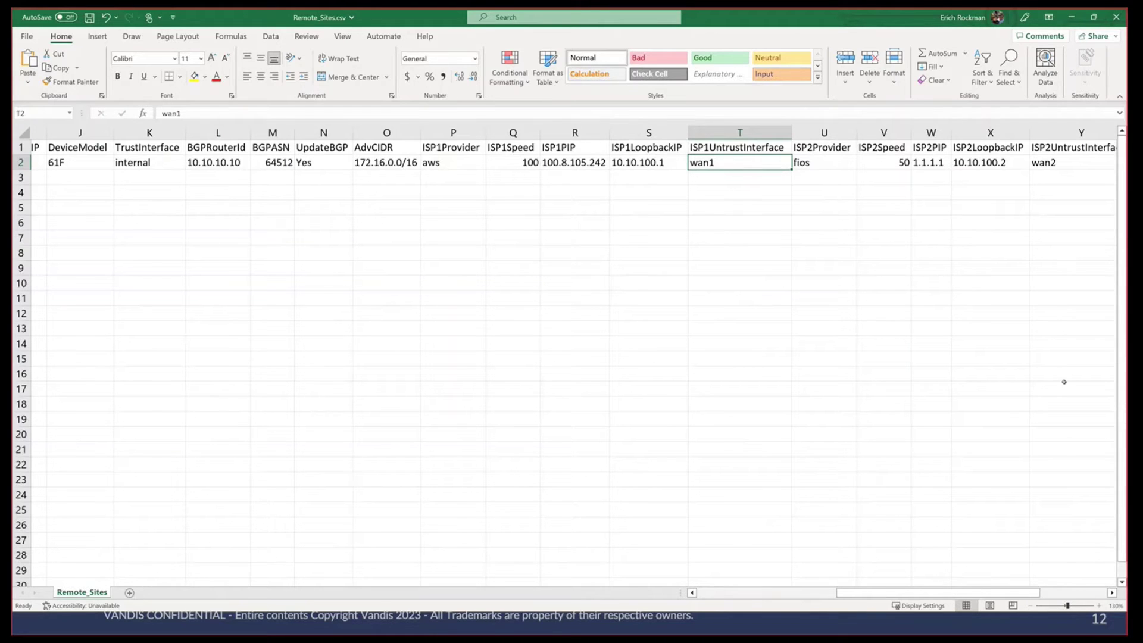
{"action": "left_click_drag", "start_coordinate": [980, 592], "coordinate": [1020, 592]}
{"action": "left_click", "coordinate": [884, 164]}
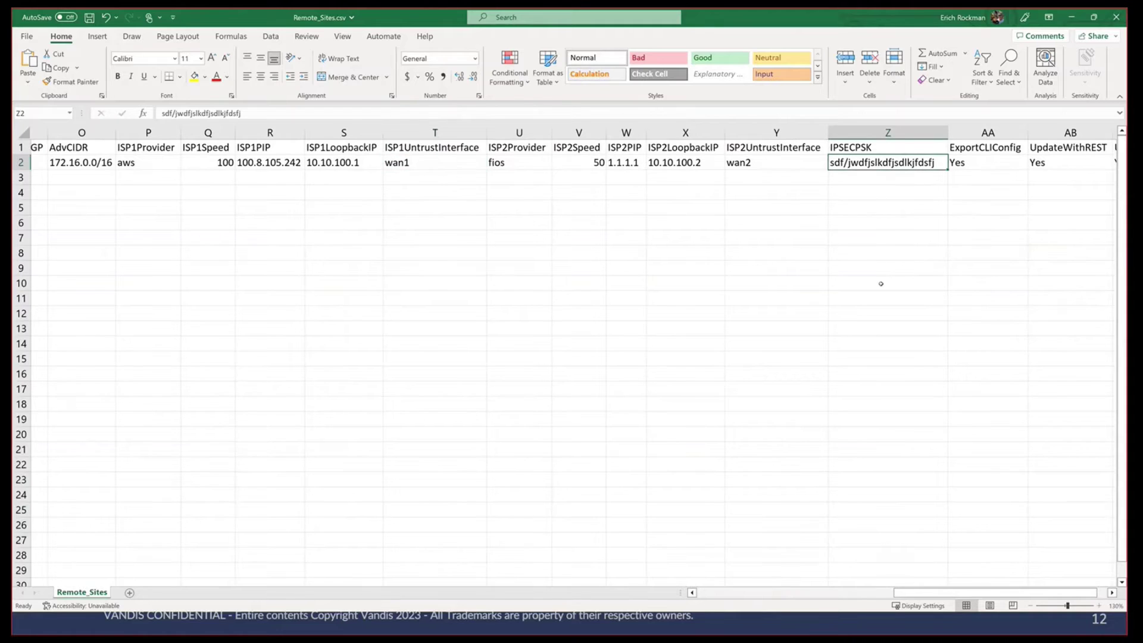
{"action": "left_click_drag", "start_coordinate": [1032, 597], "coordinate": [1042, 597]}
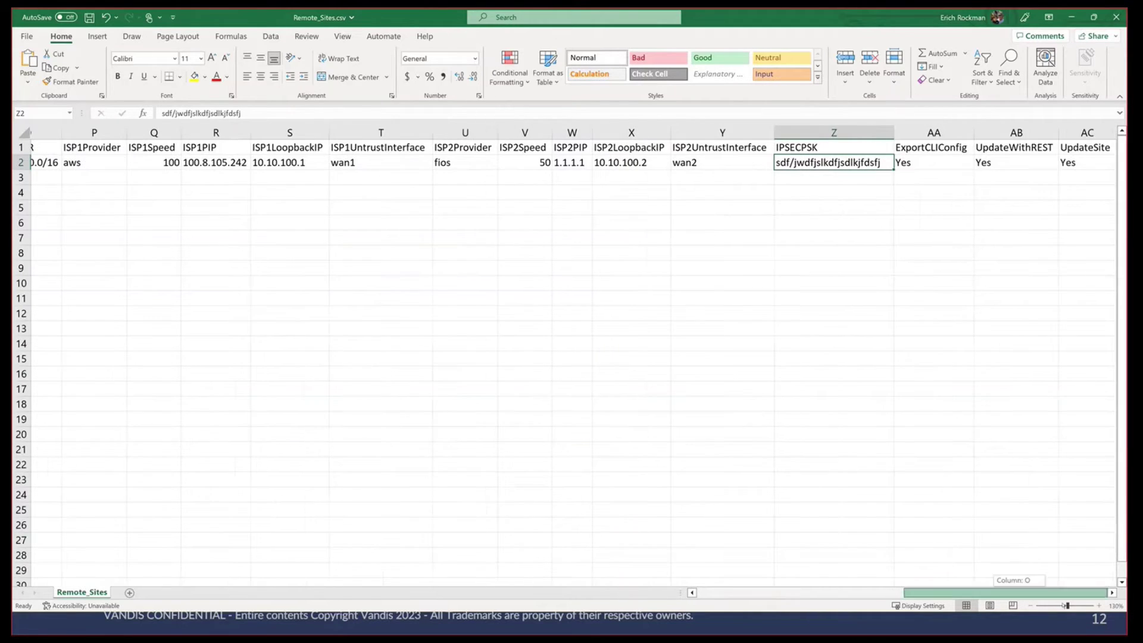
{"action": "left_click", "coordinate": [944, 163]}
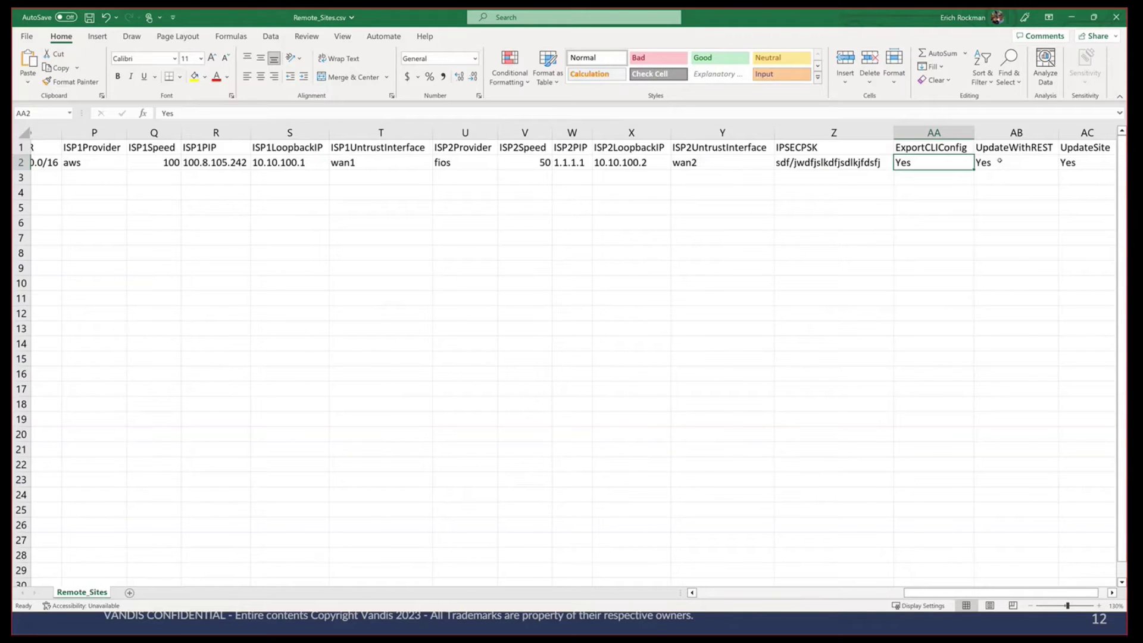
{"action": "left_click", "coordinate": [1030, 164]}
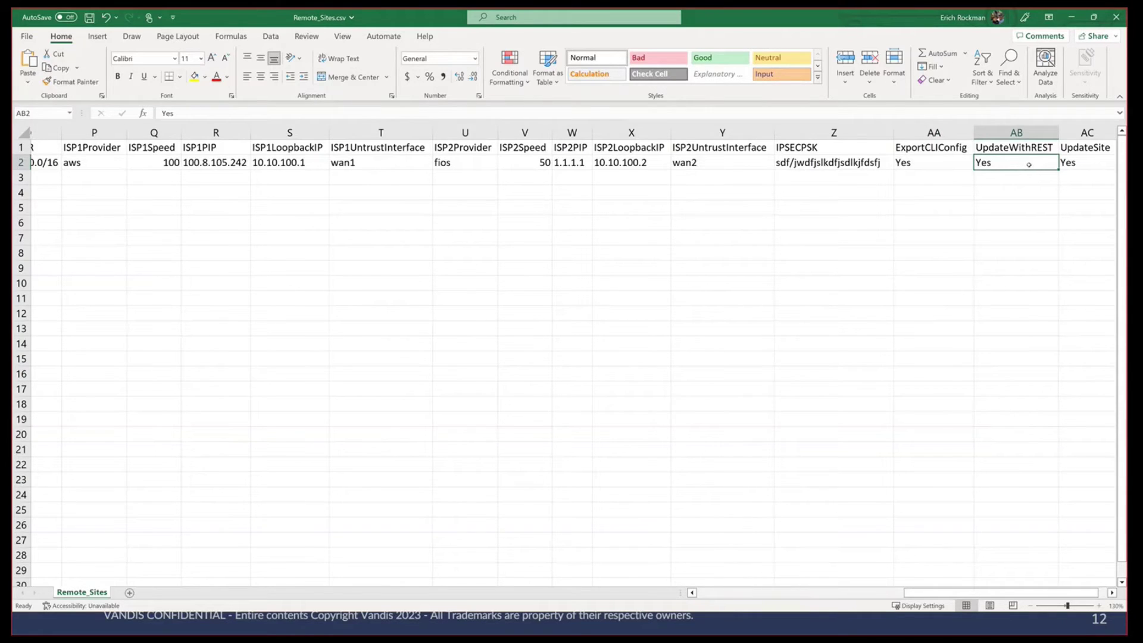
{"action": "left_click", "coordinate": [933, 163]}
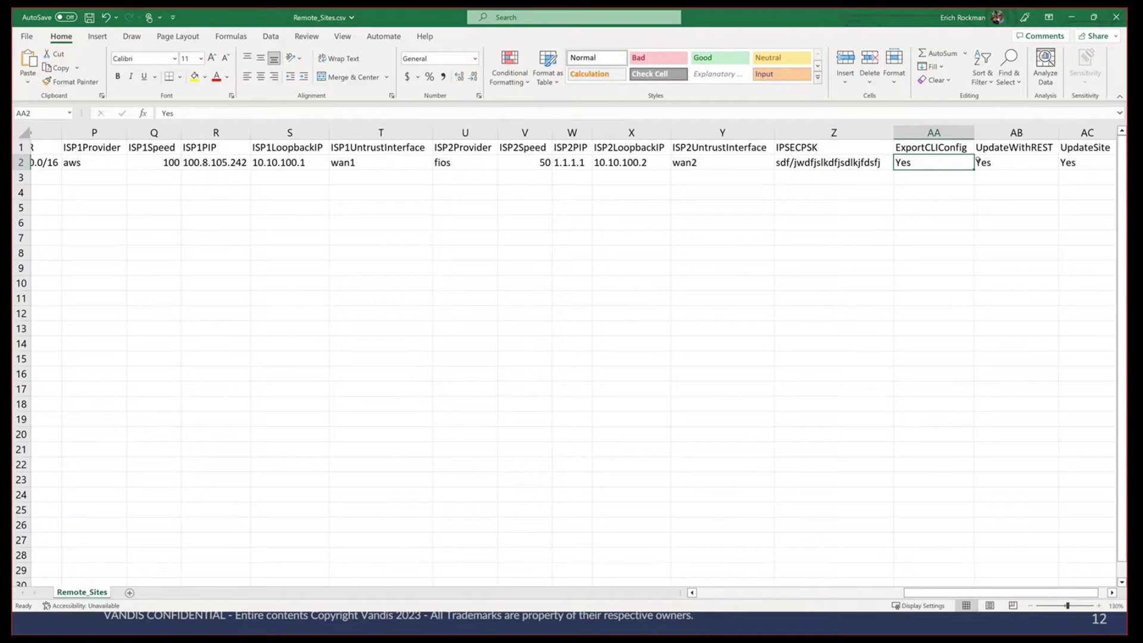
{"action": "left_click", "coordinate": [1016, 132]}
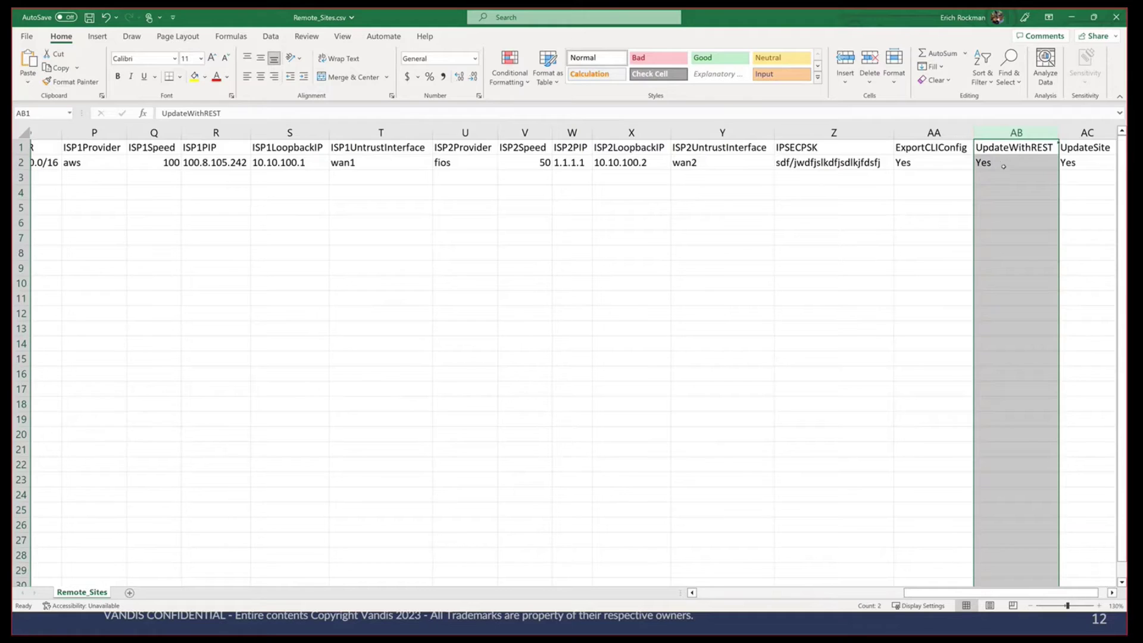
{"action": "left_click", "coordinate": [1002, 165]}
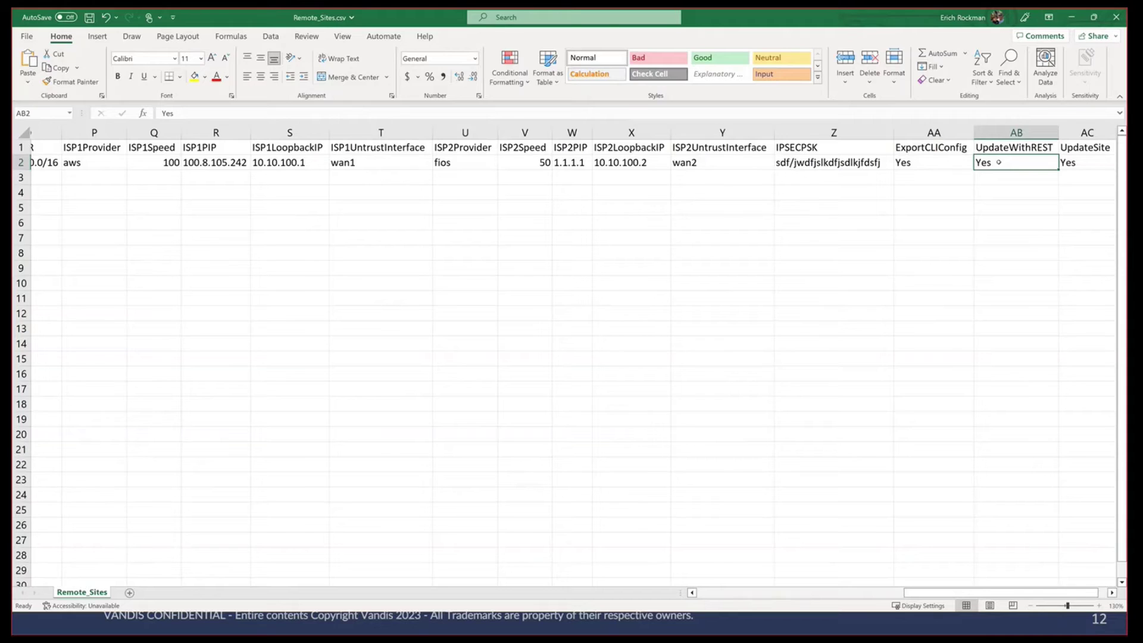
{"action": "left_click", "coordinate": [1099, 162]}
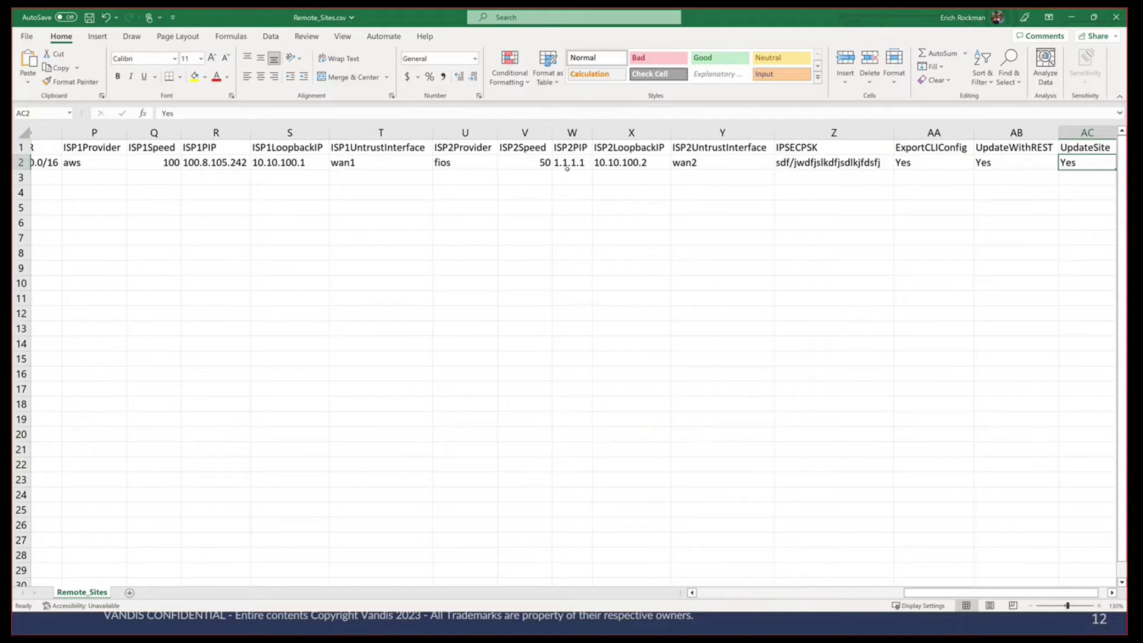
{"action": "left_click", "coordinate": [746, 593]}
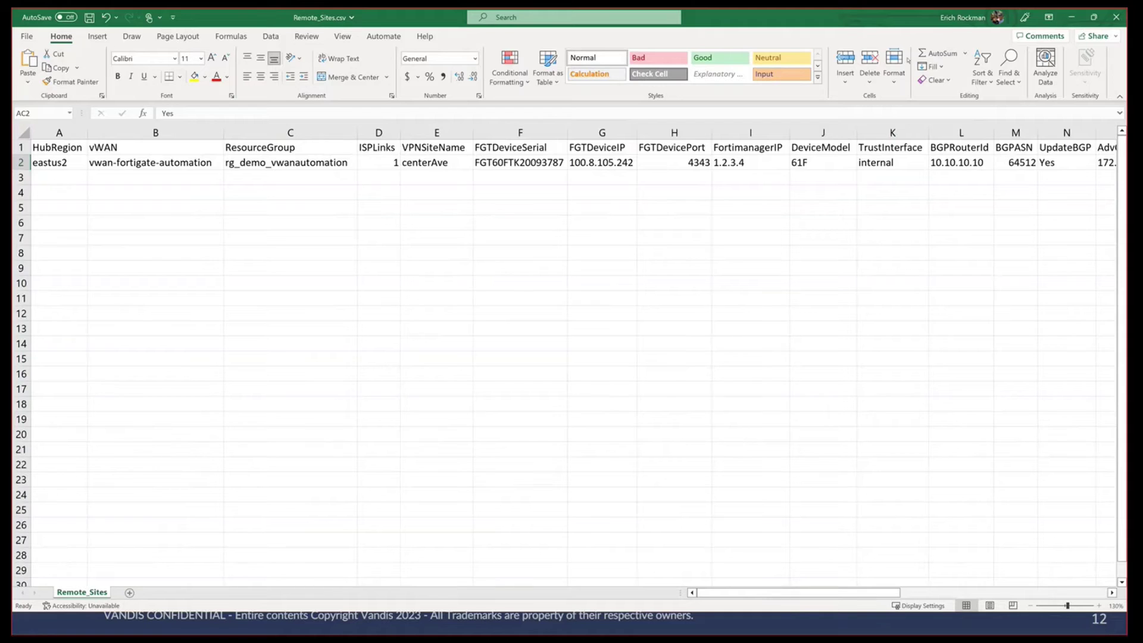
Step: Open the remoteSitesEvent function's Monitor page in the fgtvwanautomation Function App
{"action": "left_click", "coordinate": [1071, 17]}
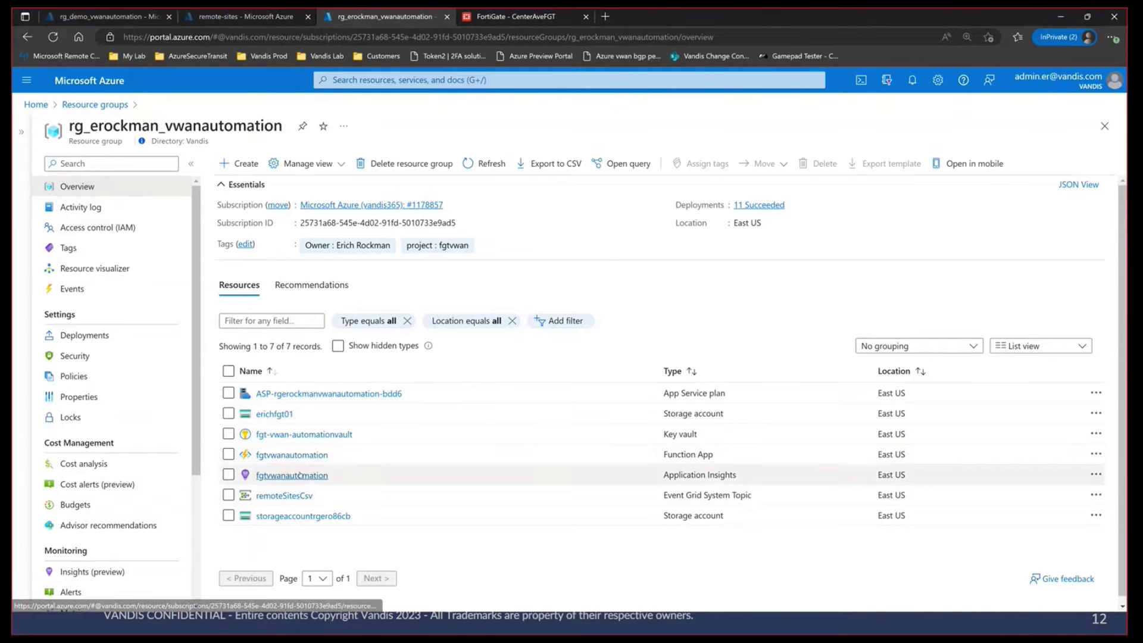
{"action": "left_click", "coordinate": [305, 455]}
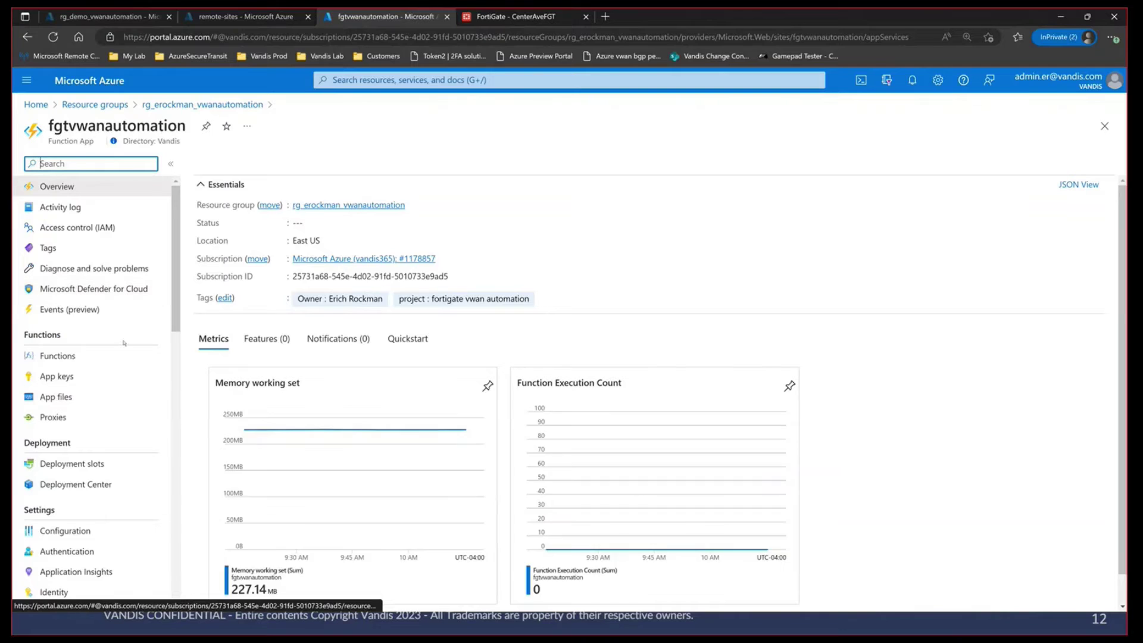
{"action": "left_click", "coordinate": [114, 356]}
{"action": "left_click", "coordinate": [247, 261]}
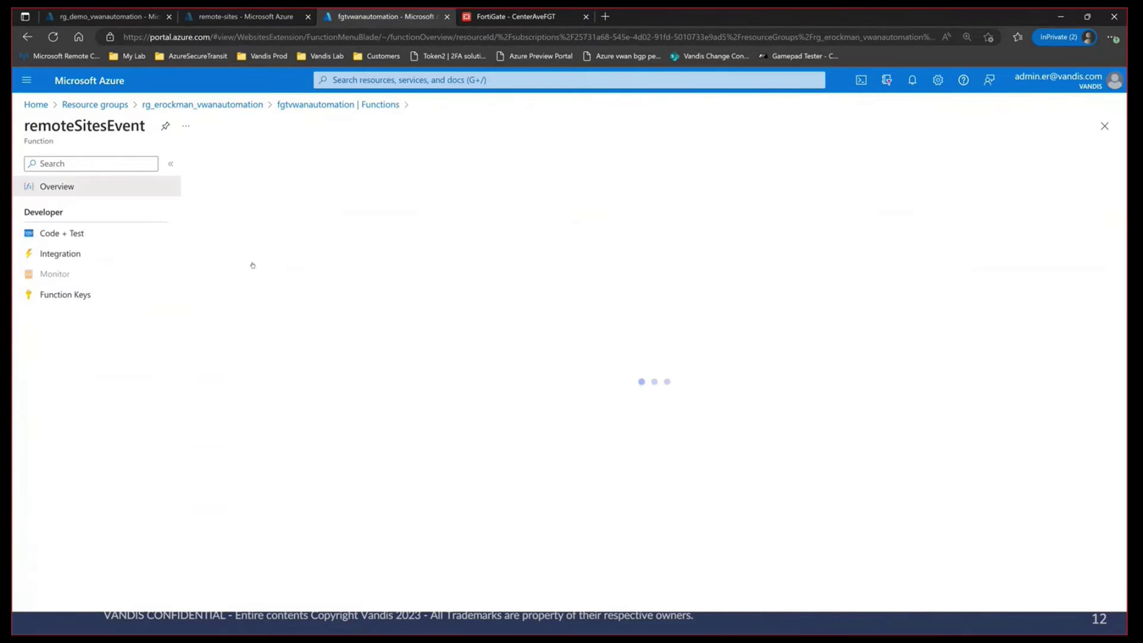
{"action": "left_click", "coordinate": [65, 274]}
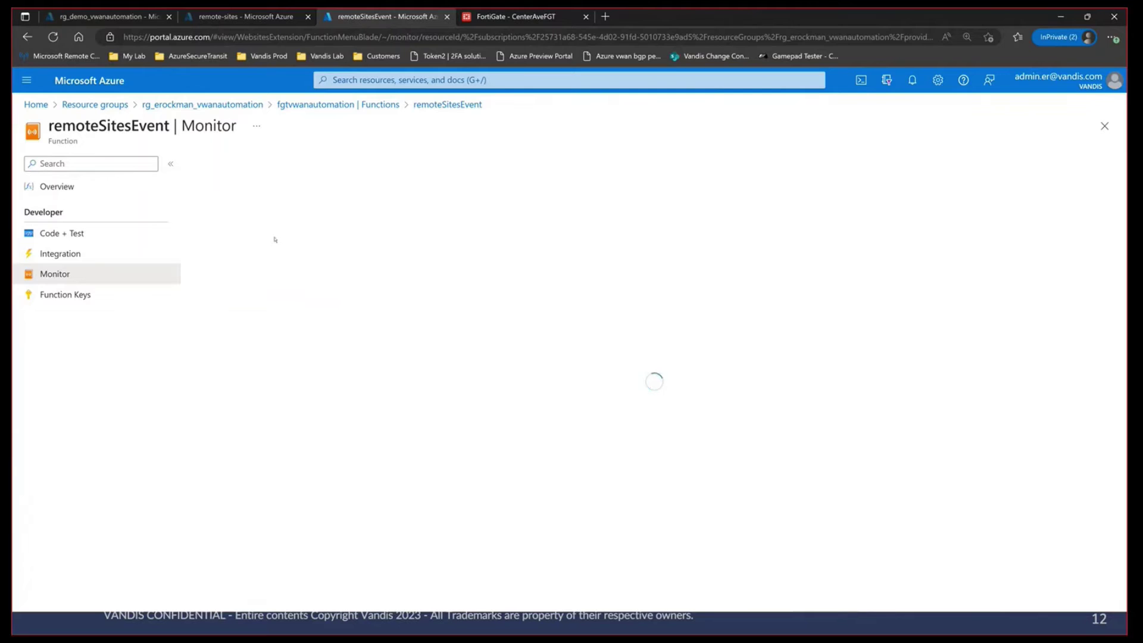
Step: Stream remoteSitesEvent's Filesystem Logs, accepting the warning, then show the rg_demo_vwanautomation resource group
{"action": "left_click", "coordinate": [276, 187]}
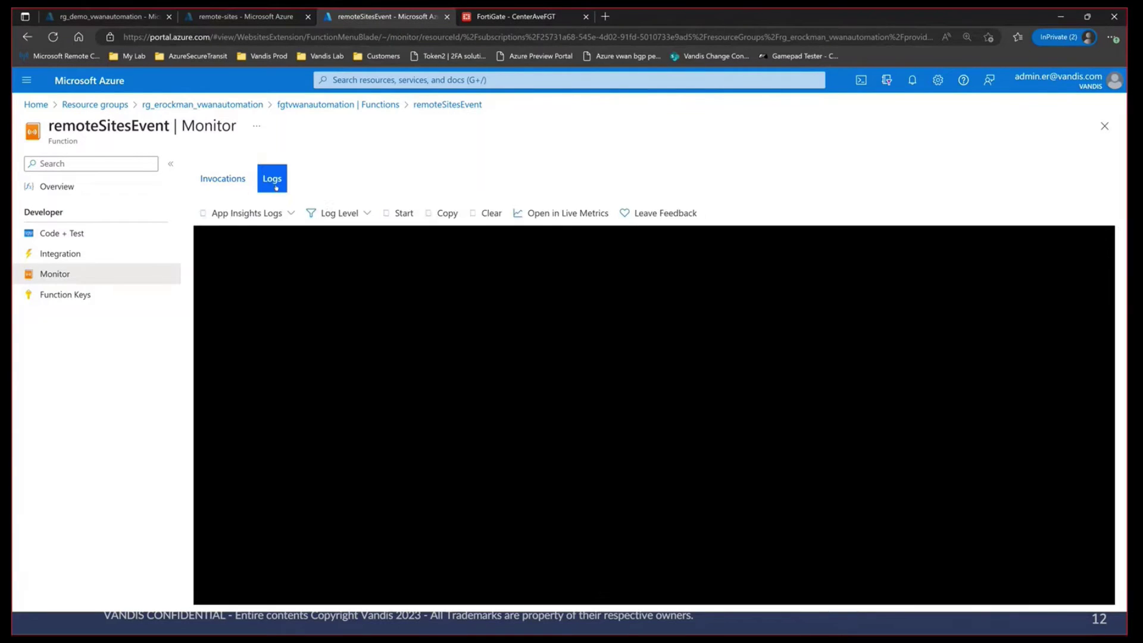
{"action": "left_click", "coordinate": [244, 212]}
{"action": "left_click", "coordinate": [250, 237]}
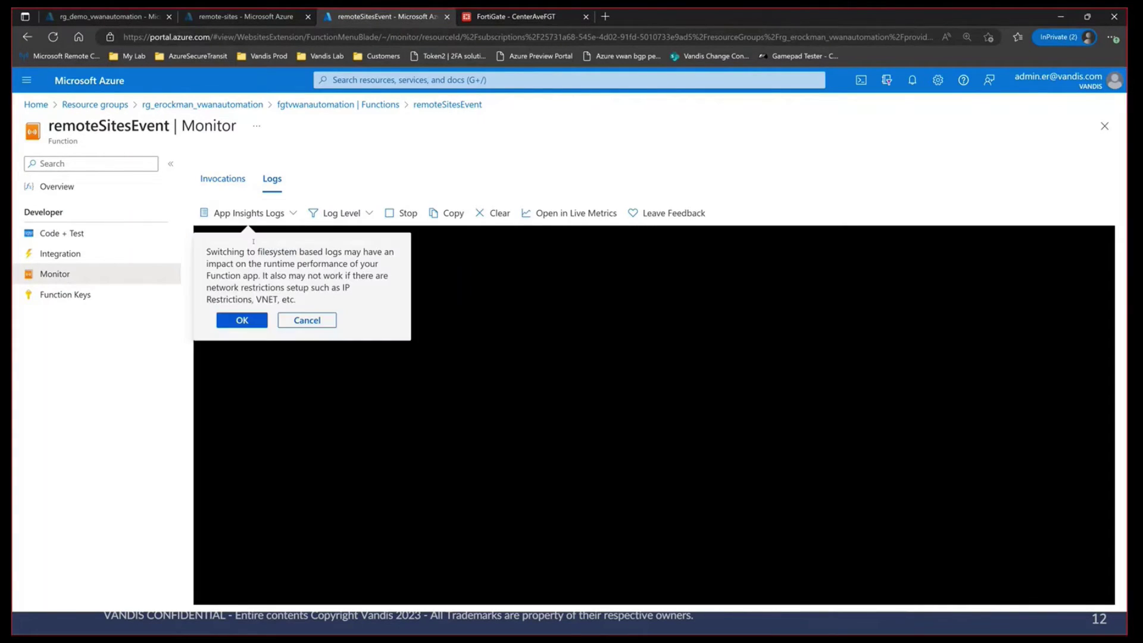
{"action": "left_click", "coordinate": [242, 320]}
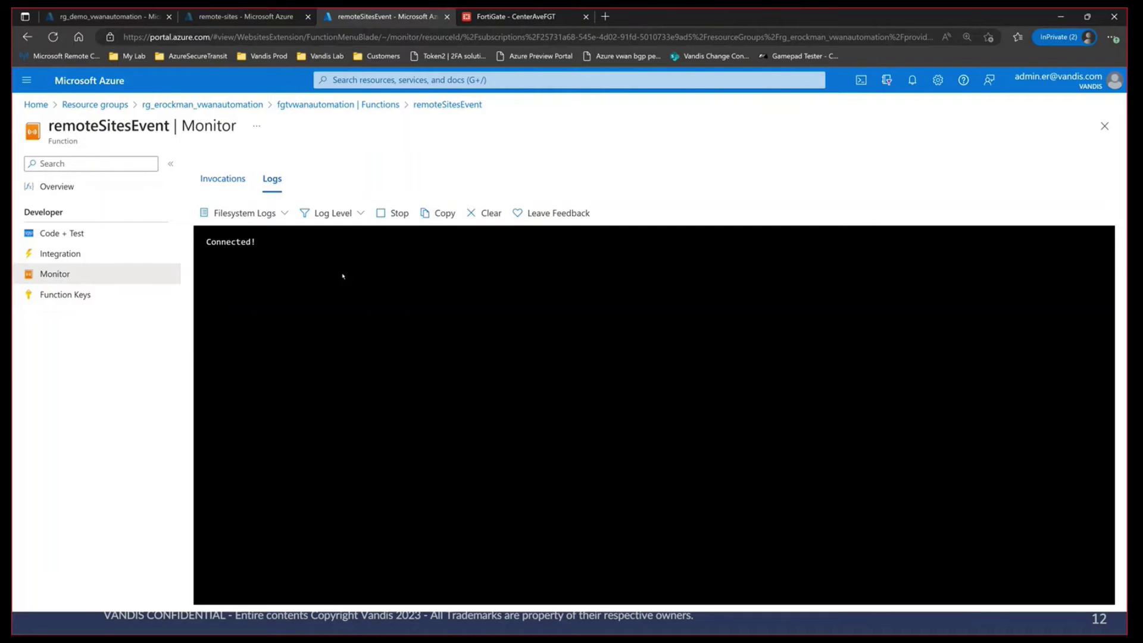
{"action": "left_click", "coordinate": [106, 17]}
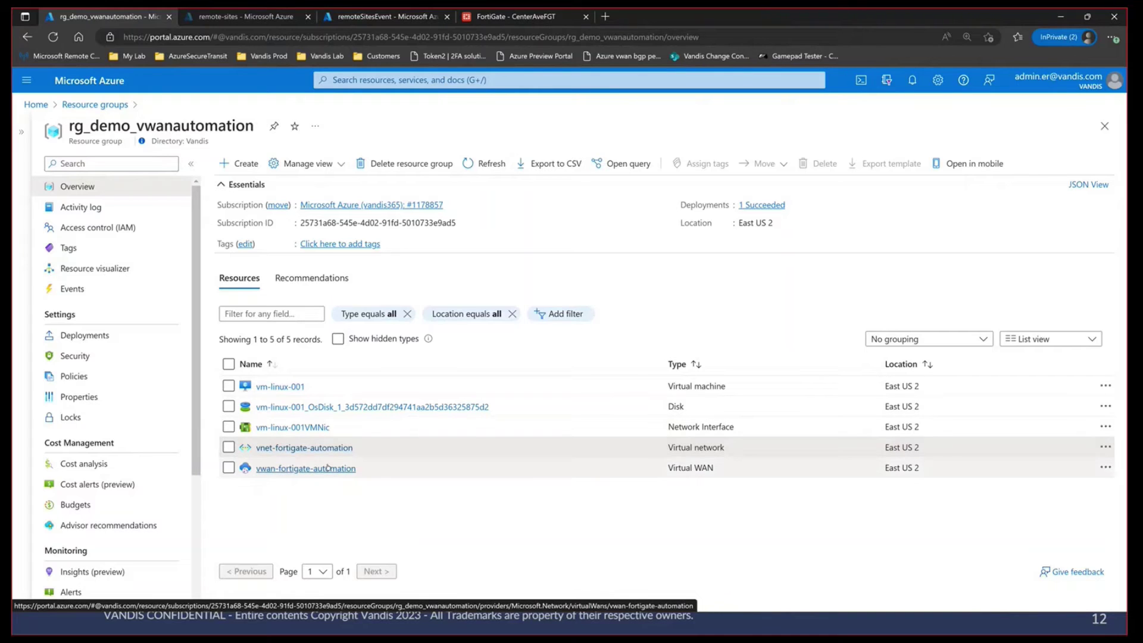
Step: Confirm vwan-fortigate-automation has no VPN sites yet, then view the FortiGate routing monitor
{"action": "left_click", "coordinate": [328, 469]}
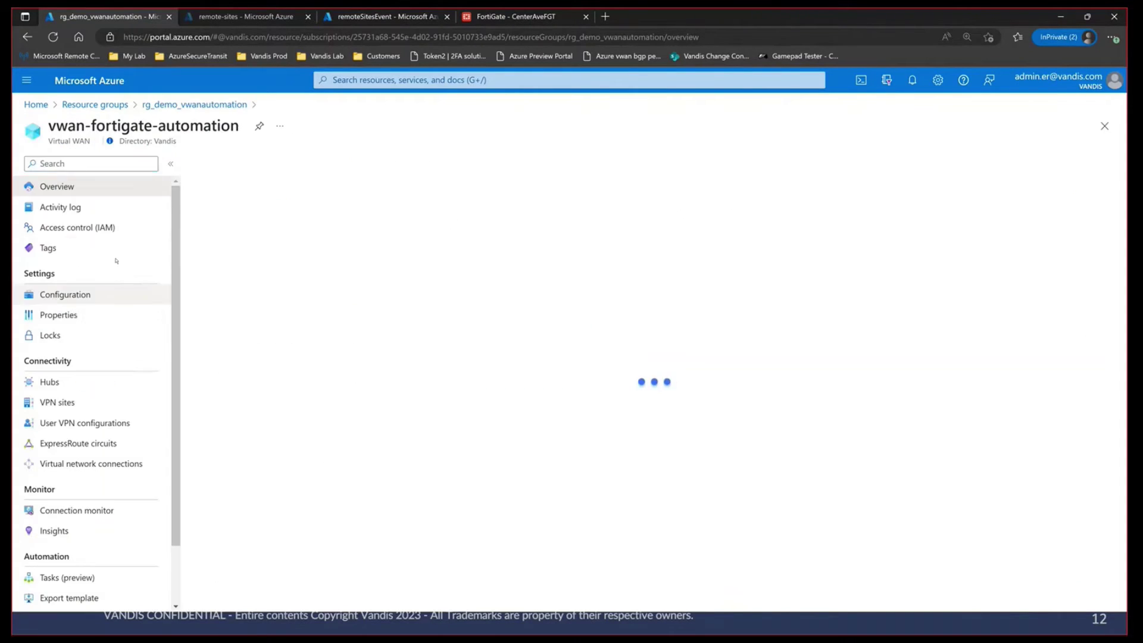
{"action": "left_click", "coordinate": [89, 403]}
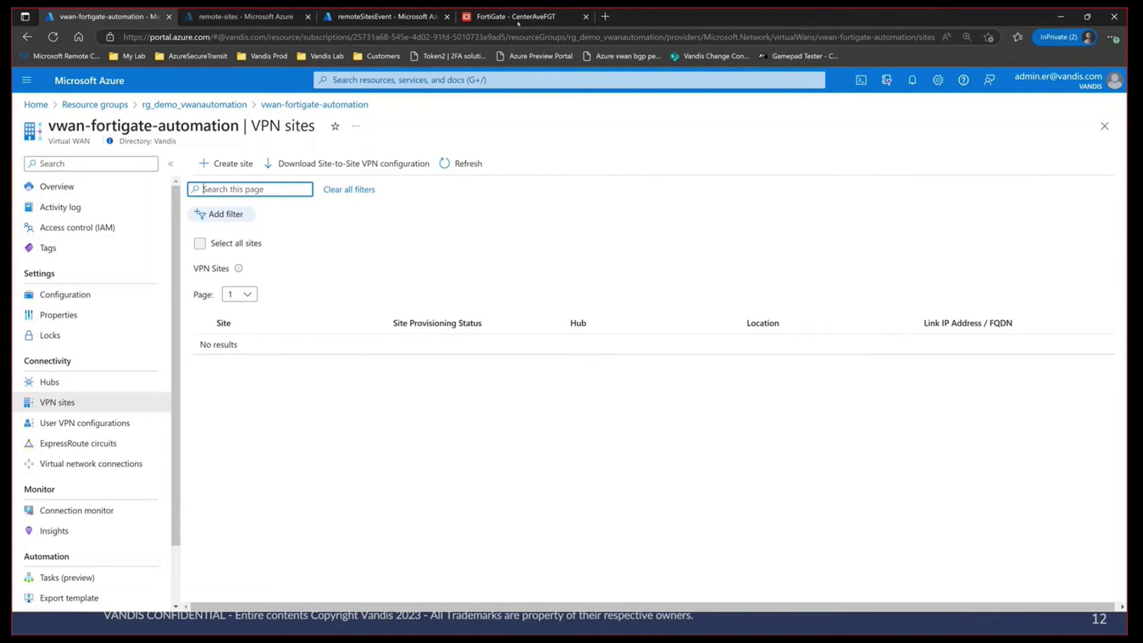
{"action": "key", "text": "ctrl+4"}
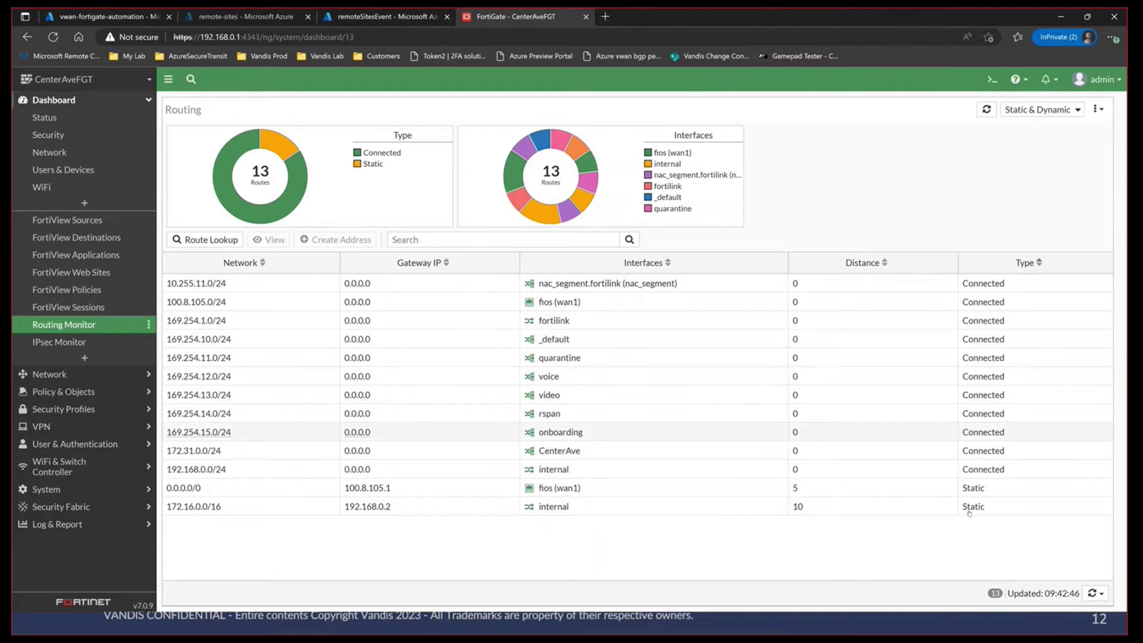
Step: Refresh the FortiGate routing table, still 13 routes, then go to the remote-sites container
{"action": "left_click", "coordinate": [986, 109]}
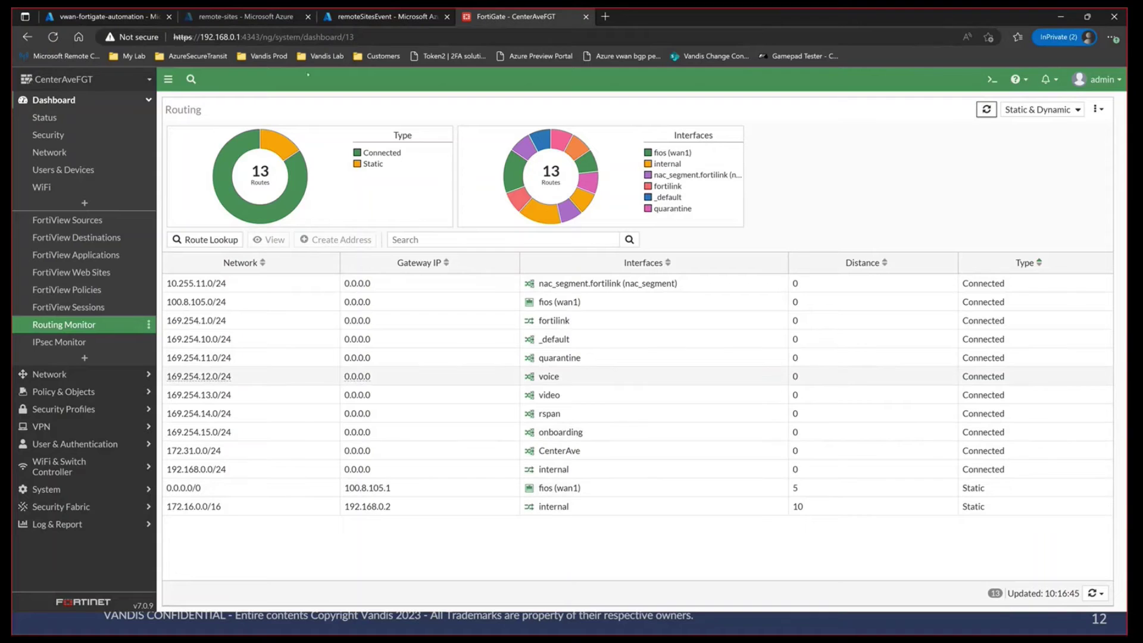
{"action": "left_click", "coordinate": [244, 17]}
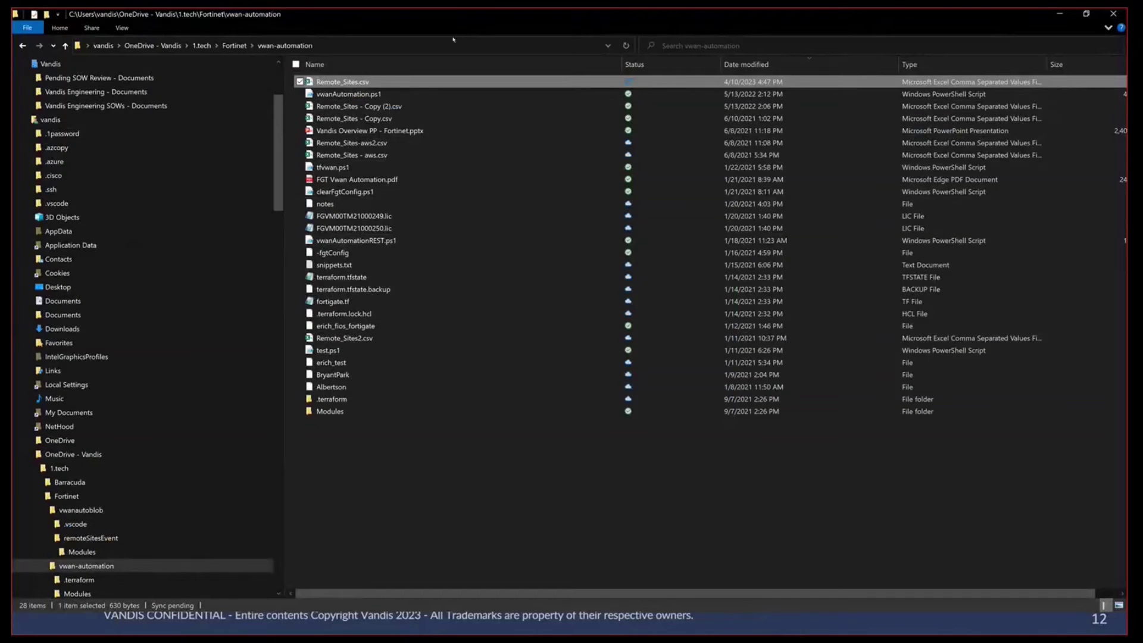
Step: Re-upload Remote_Sites.csv from the vwan-automation folder to remote-sites, overwriting the existing blob
{"action": "double_click", "coordinate": [434, 16]}
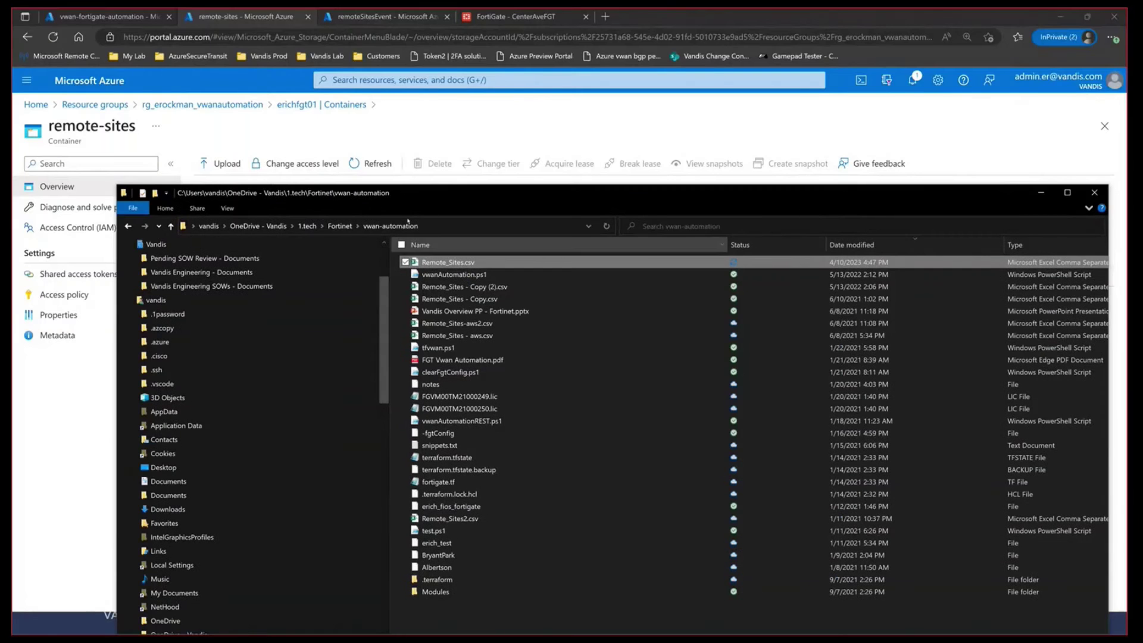
{"action": "left_click_drag", "start_coordinate": [408, 192], "coordinate": [409, 373]}
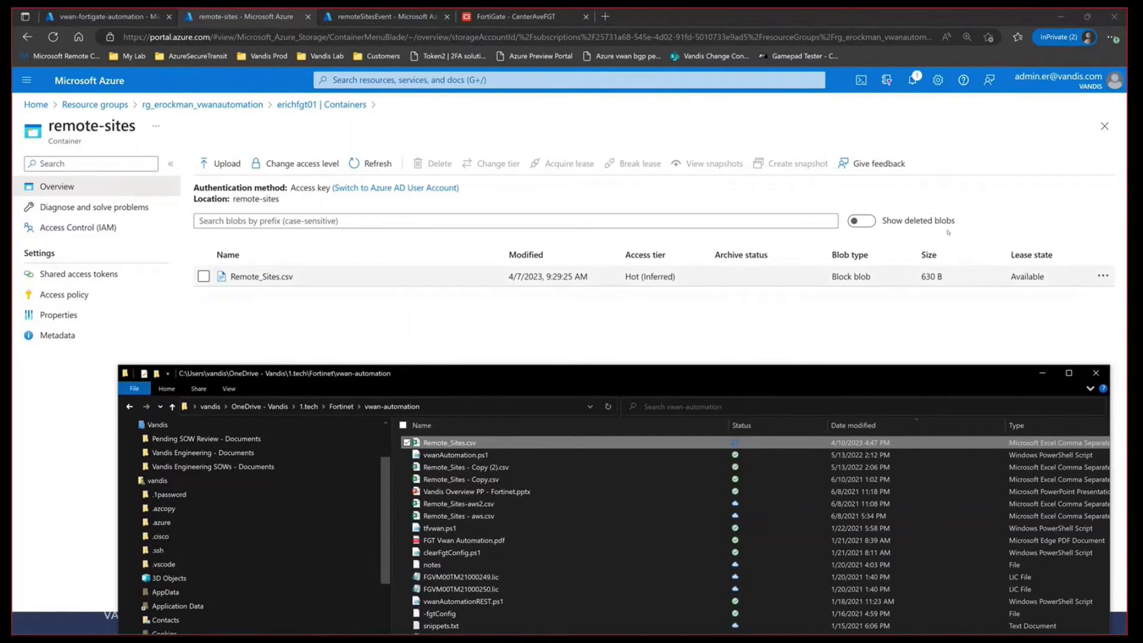
{"action": "left_click", "coordinate": [229, 168]}
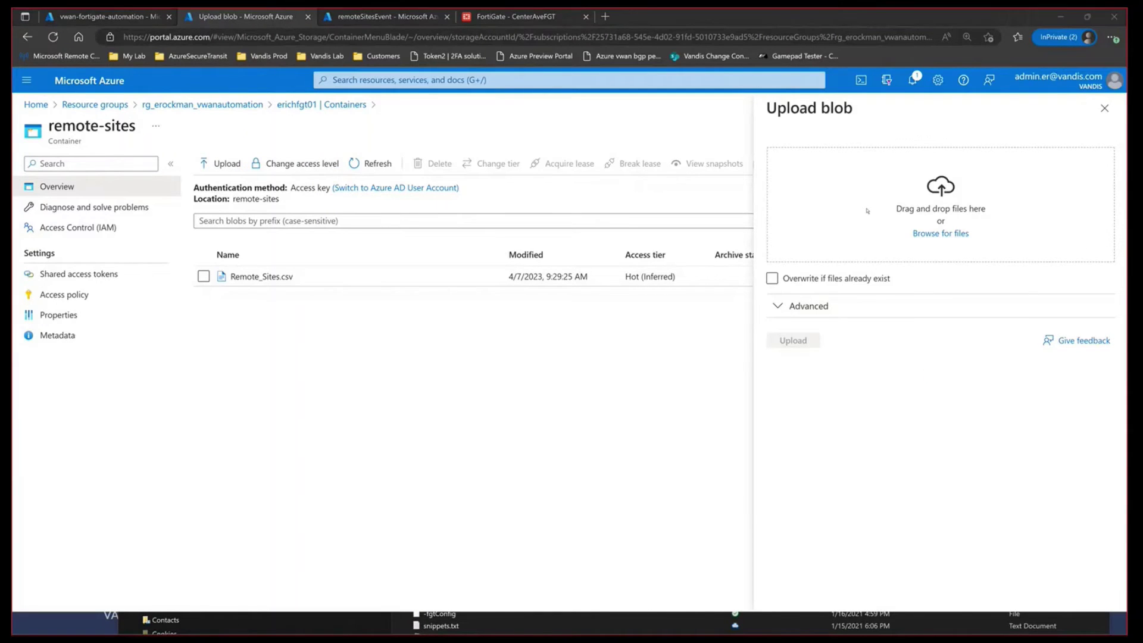
{"action": "key", "text": "alt+Tab"}
{"action": "left_click_drag", "start_coordinate": [987, 287], "coordinate": [1033, 200]}
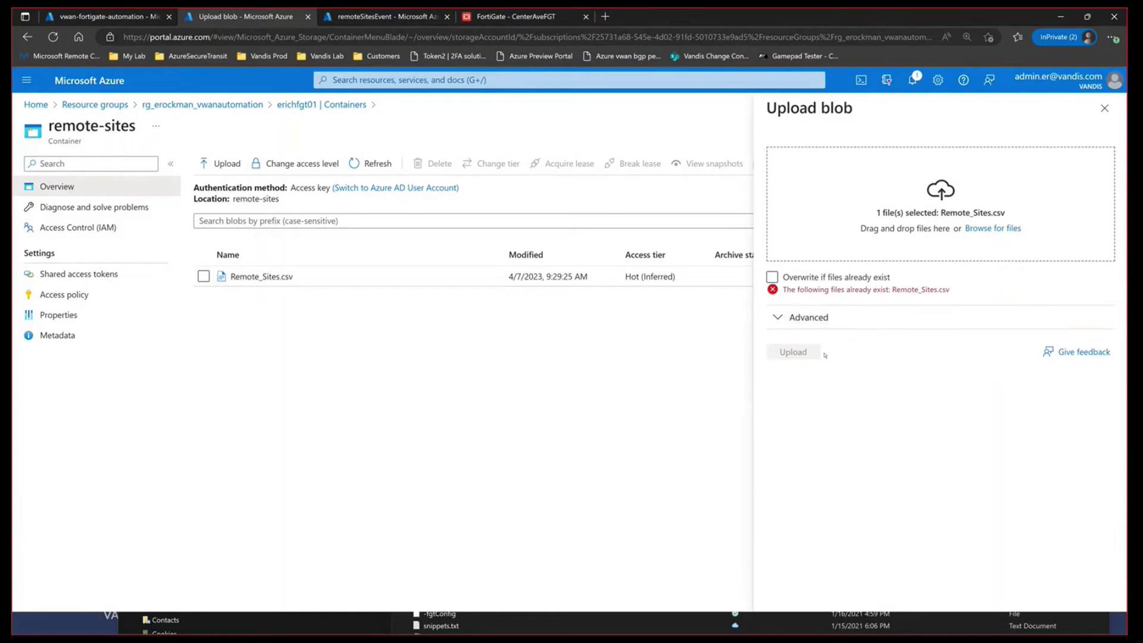
{"action": "left_click", "coordinate": [771, 277]}
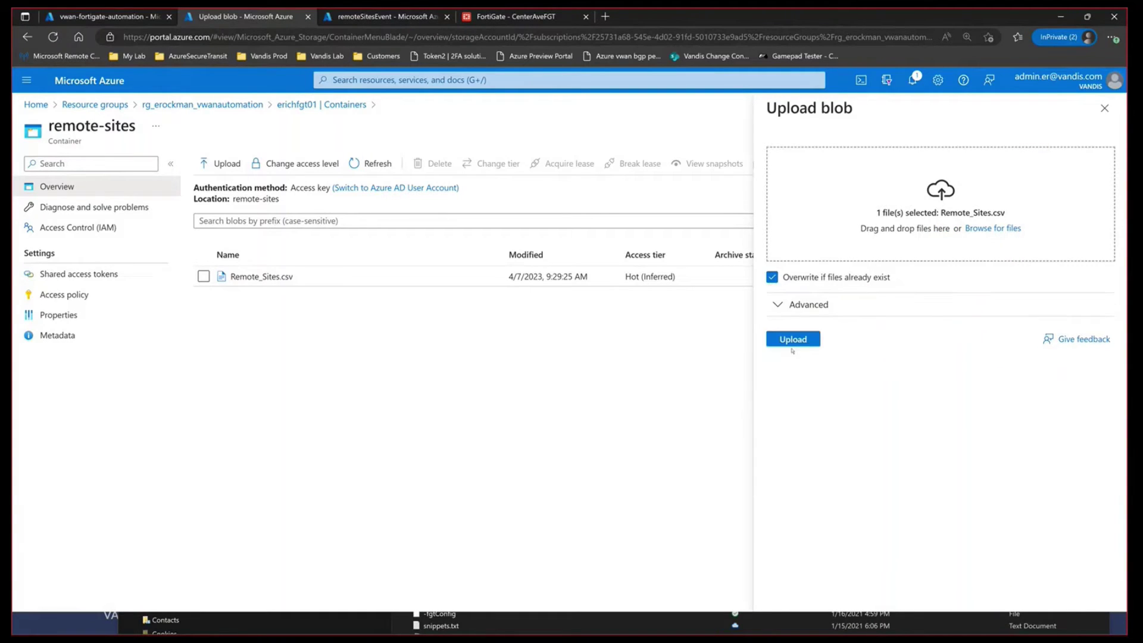
{"action": "left_click", "coordinate": [792, 352]}
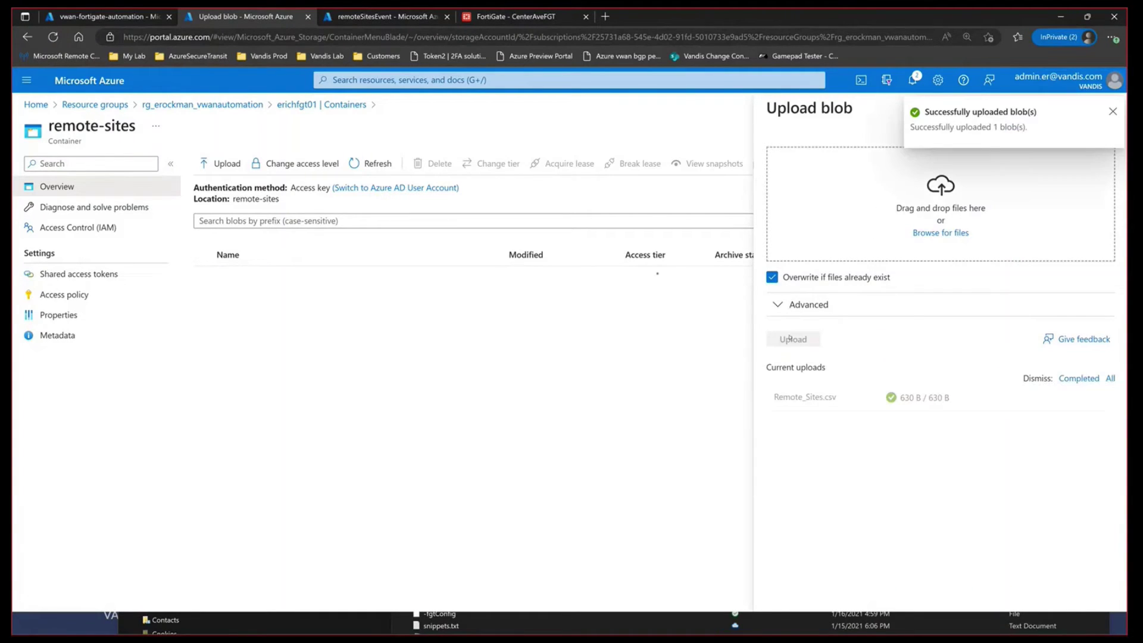
{"action": "left_click", "coordinate": [371, 18]}
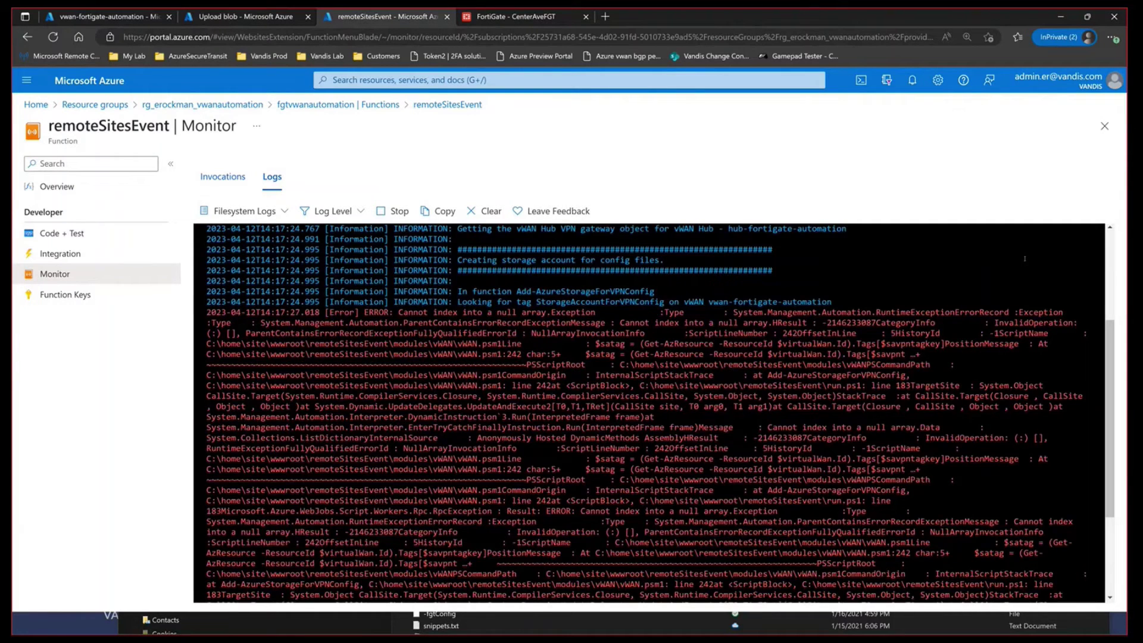
Step: Highlight the storage-account tag error in the remoteSitesEvent log
{"action": "scroll", "coordinate": [1024, 259], "scroll_direction": "up", "scroll_amount": 2}
{"action": "left_click_drag", "start_coordinate": [516, 386], "coordinate": [832, 387]}
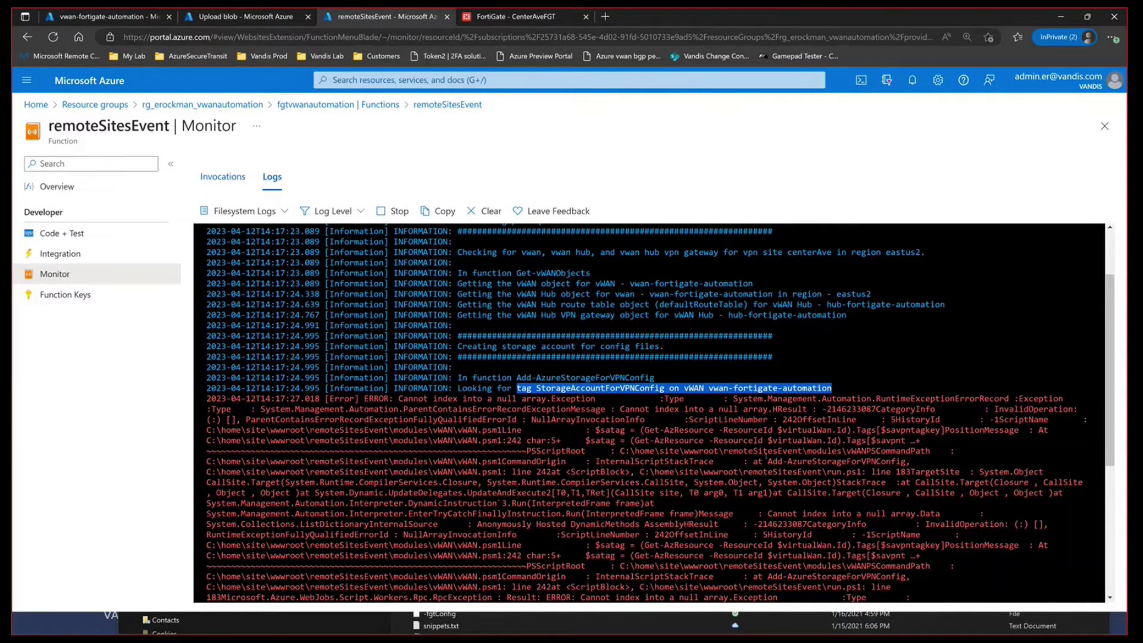
{"action": "scroll", "coordinate": [655, 416], "scroll_direction": "down", "scroll_amount": 1}
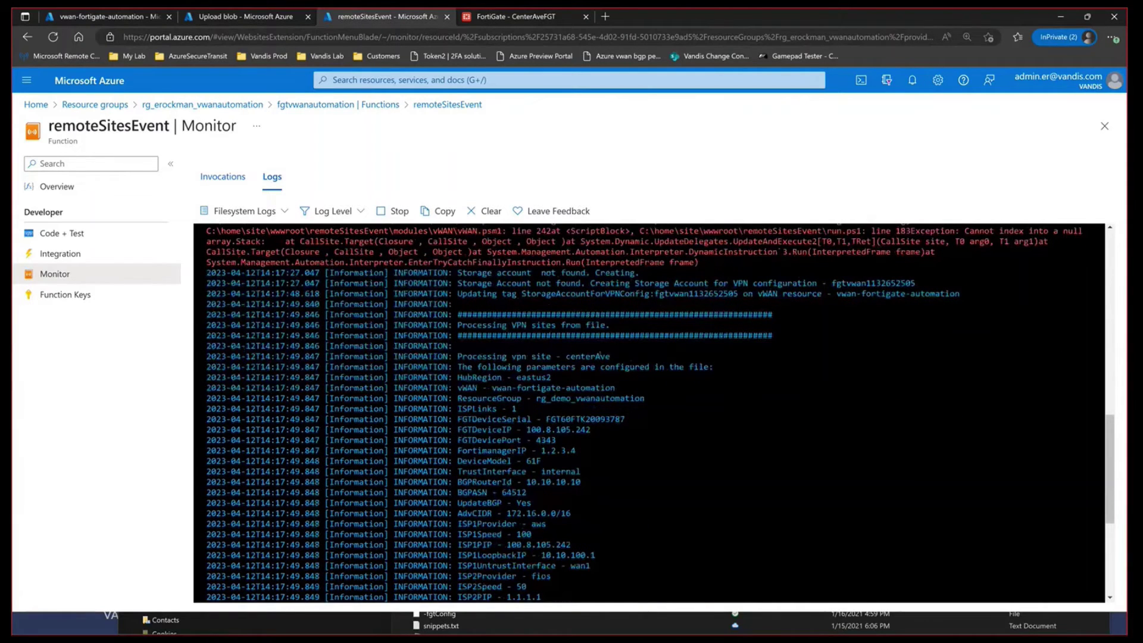
Step: Highlight the centerAve site name and the site parameters read from the file
{"action": "double_click", "coordinate": [587, 356]}
{"action": "left_click", "coordinate": [498, 378]}
{"action": "left_click_drag", "start_coordinate": [467, 366], "coordinate": [673, 574]}
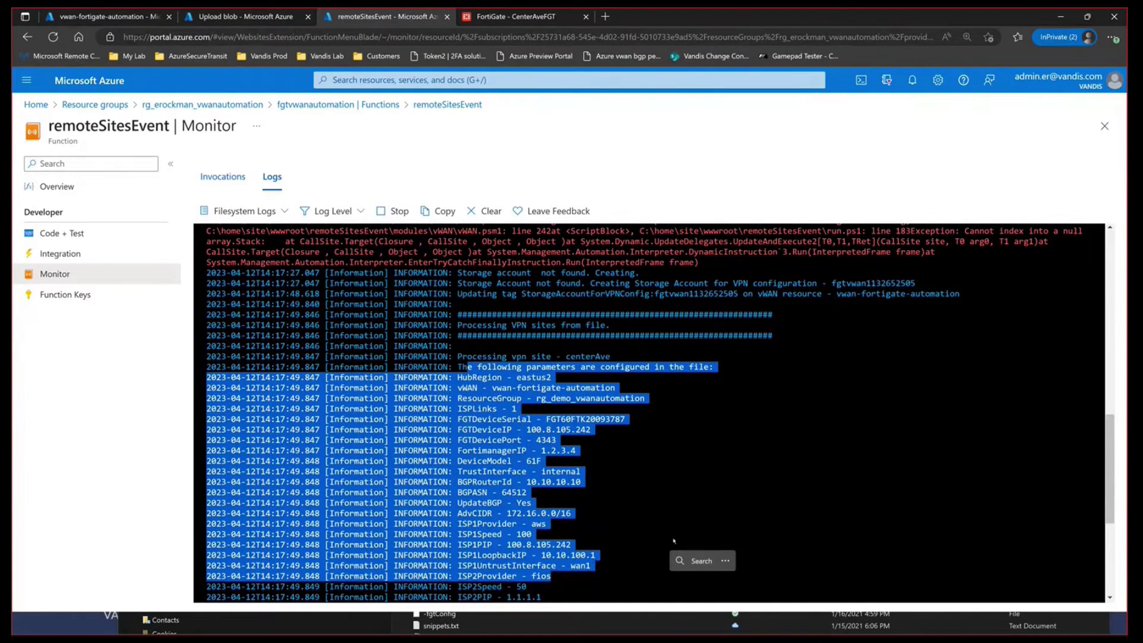
Step: Highlight the Get-vWANObjects lookup messages in the log
{"action": "scroll", "coordinate": [673, 541], "scroll_direction": "down", "scroll_amount": 3}
{"action": "left_click", "coordinate": [580, 499]}
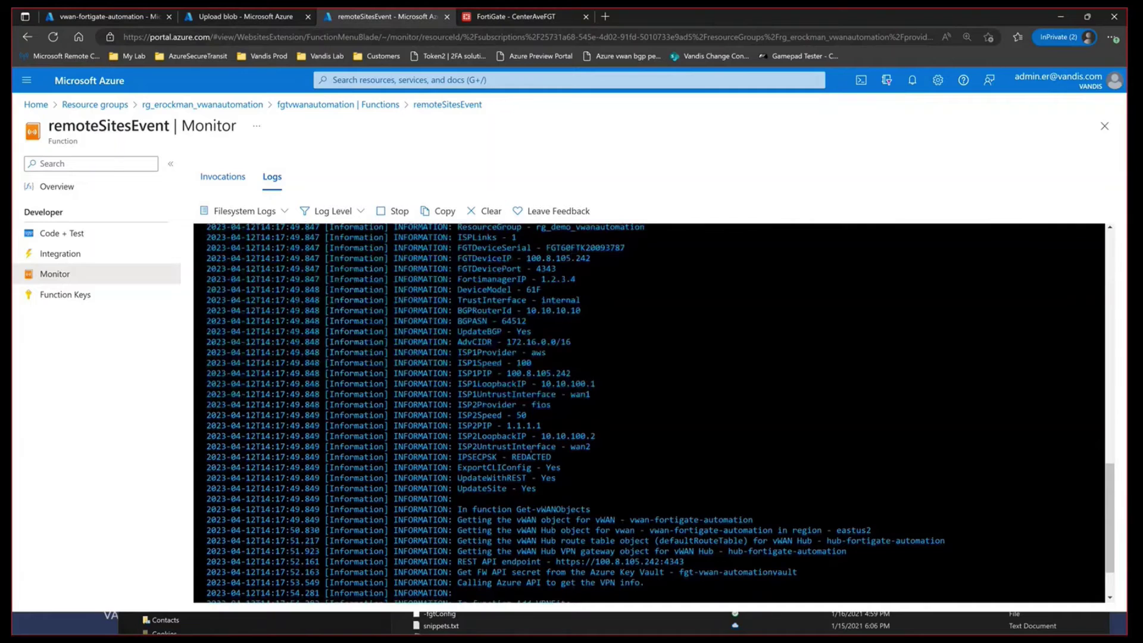
{"action": "left_click_drag", "start_coordinate": [458, 510], "coordinate": [667, 586]}
{"action": "key", "text": "ctrl+c"}
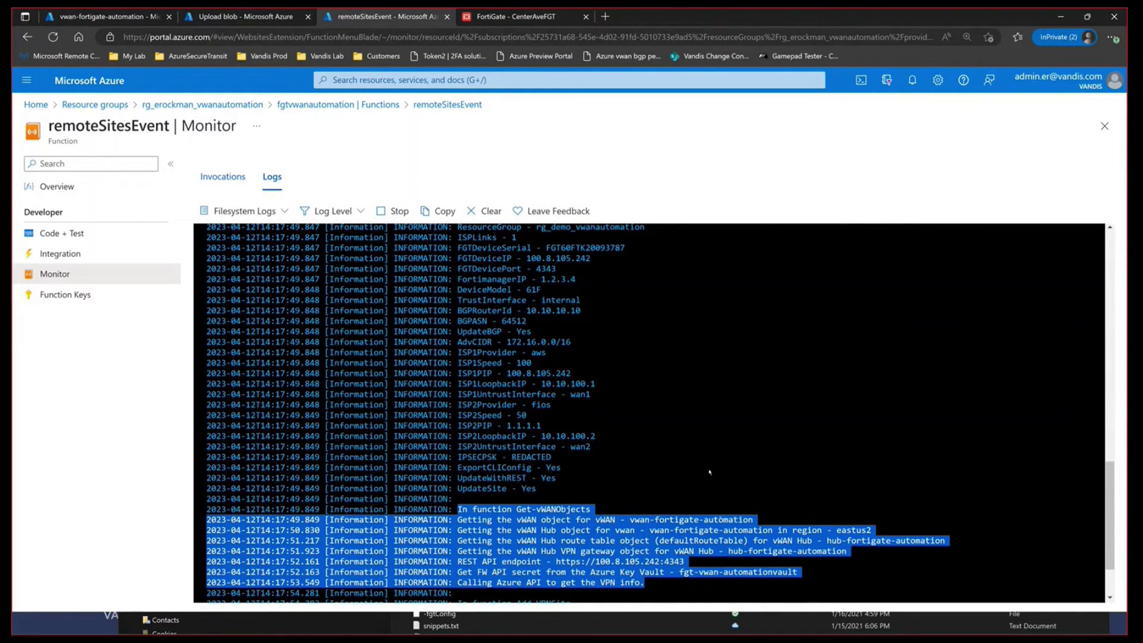
Step: Highlight the FortiGate REST API endpoint, the Add-VPNSite creation messages and the slow-creation note
{"action": "left_click", "coordinate": [569, 568]}
{"action": "left_click_drag", "start_coordinate": [551, 561], "coordinate": [685, 562]}
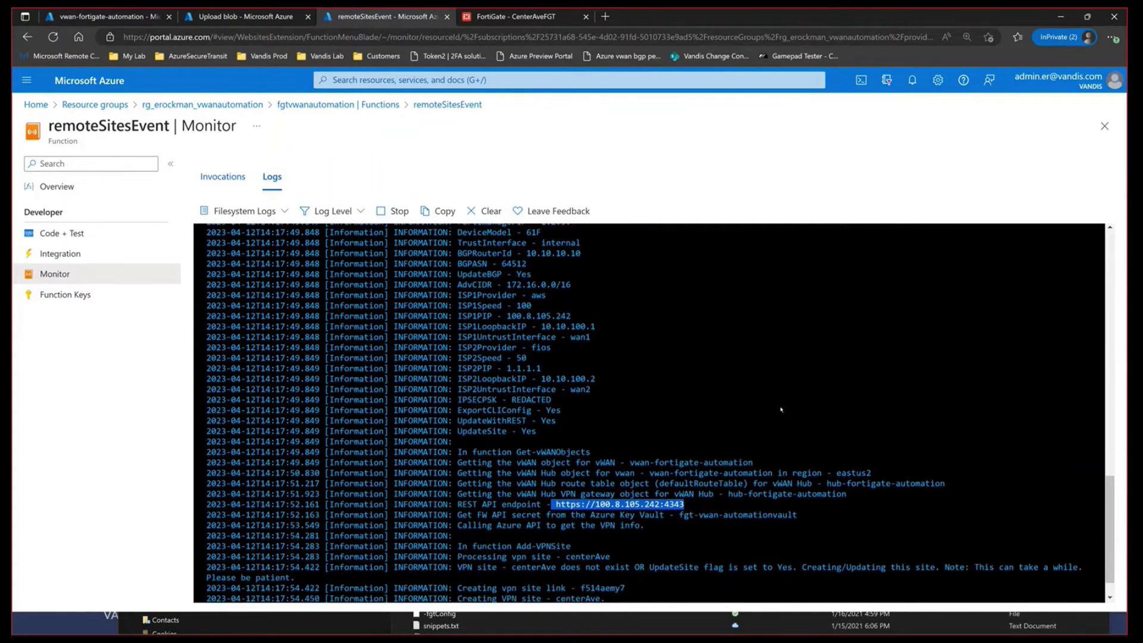
{"action": "left_click_drag", "start_coordinate": [496, 511], "coordinate": [631, 540]}
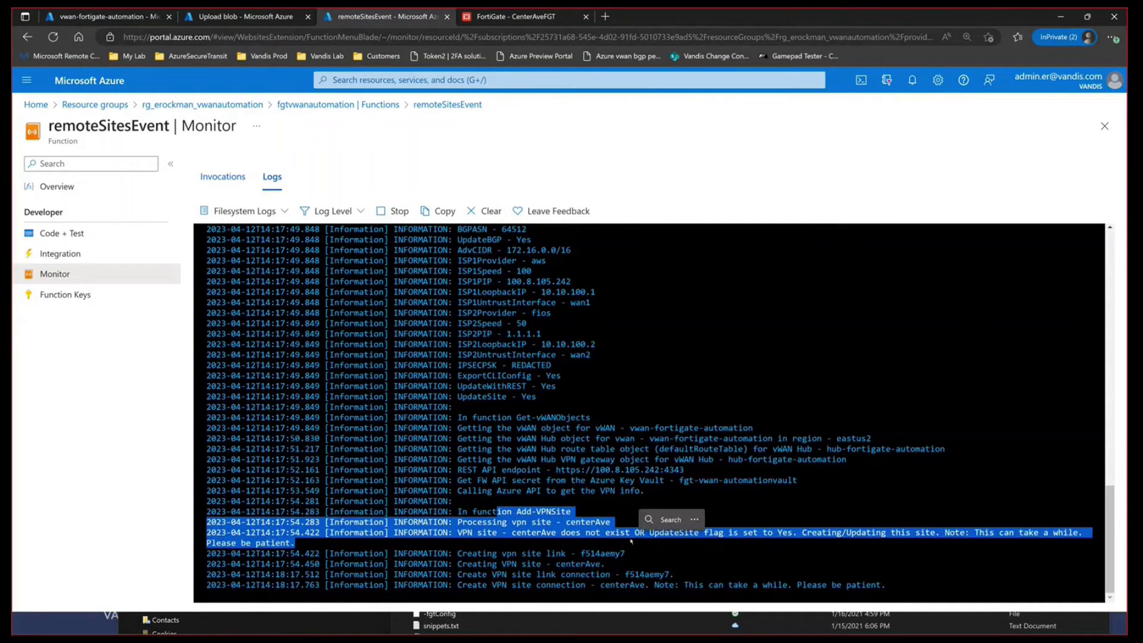
{"action": "left_click_drag", "start_coordinate": [964, 532], "coordinate": [294, 543]}
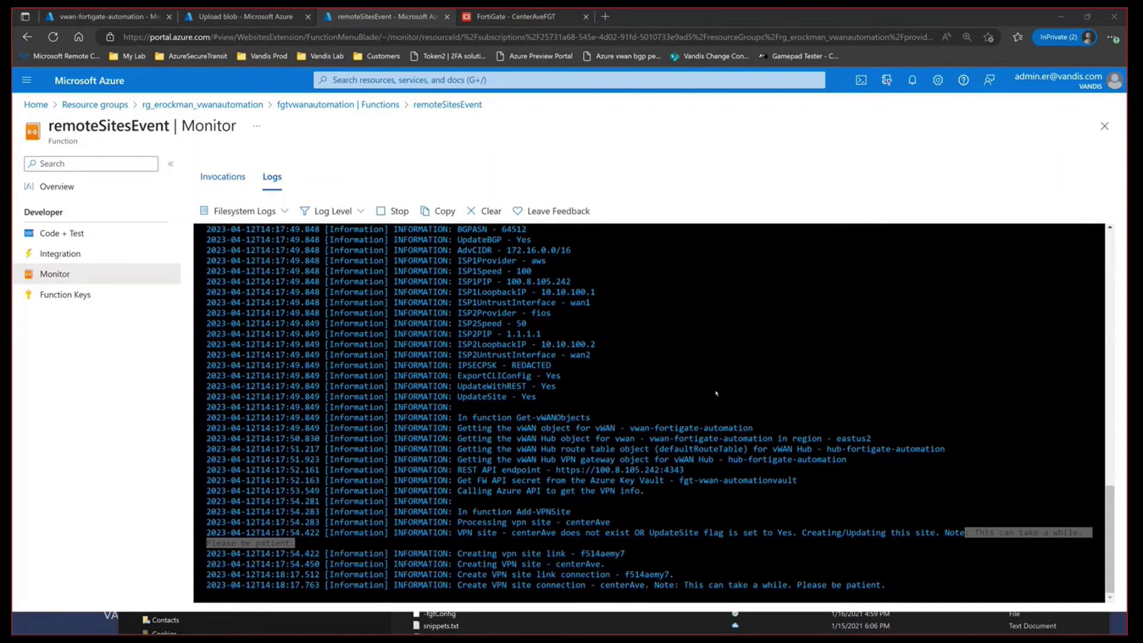
{"action": "left_click", "coordinate": [716, 393]}
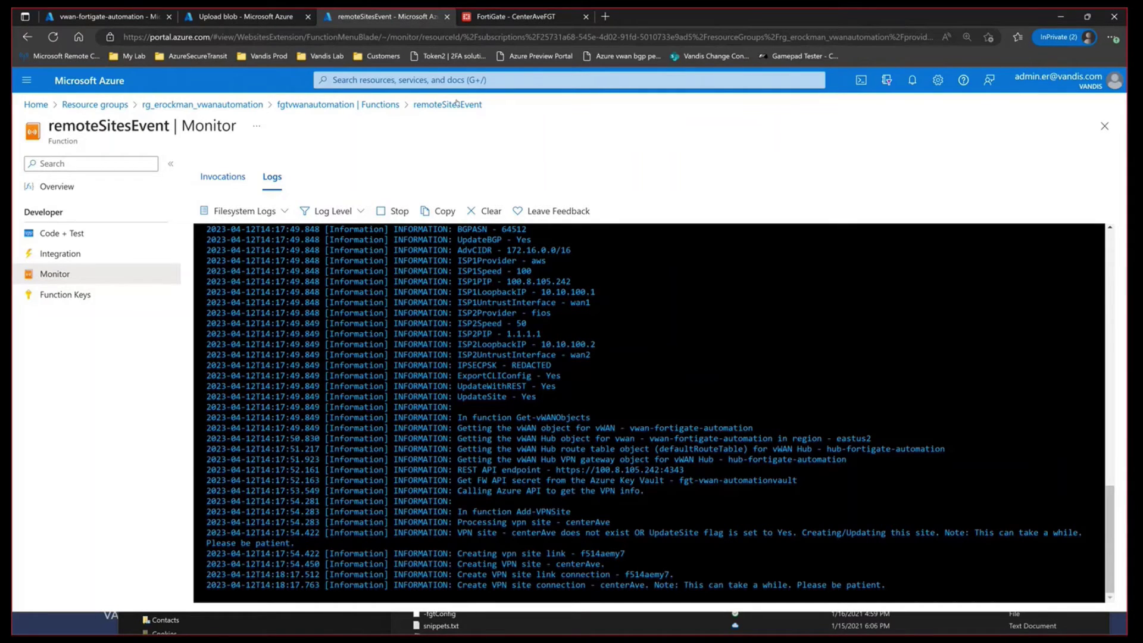
Step: Refresh the VPN sites list, expand centerAve's hub details and select link IP 100.8.105.242
{"action": "left_click", "coordinate": [136, 18]}
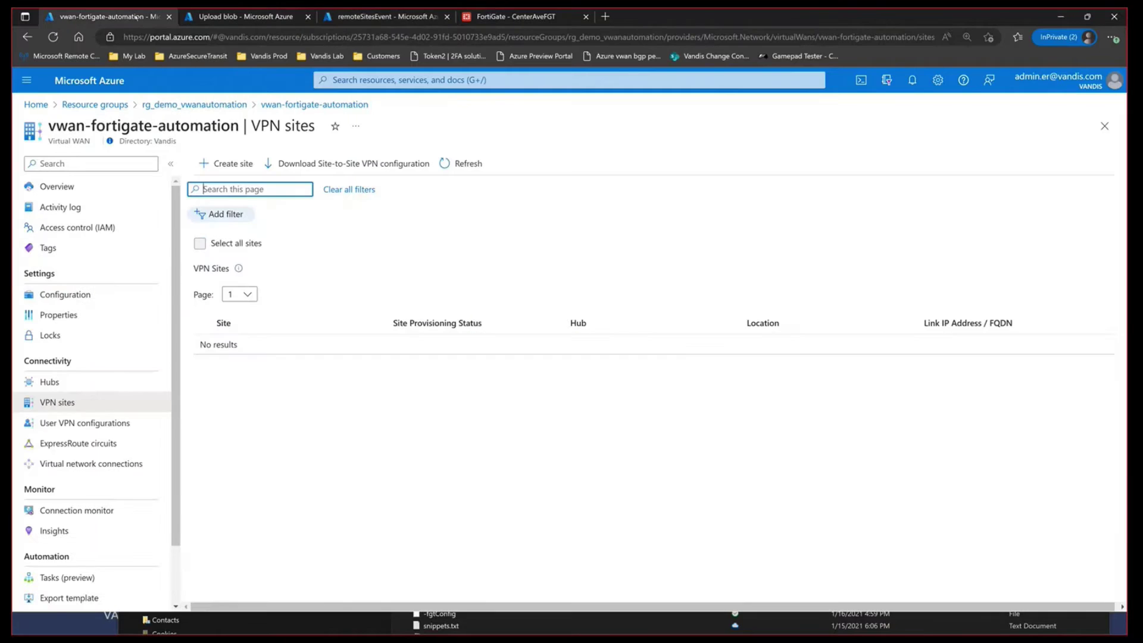
{"action": "left_click", "coordinate": [454, 168]}
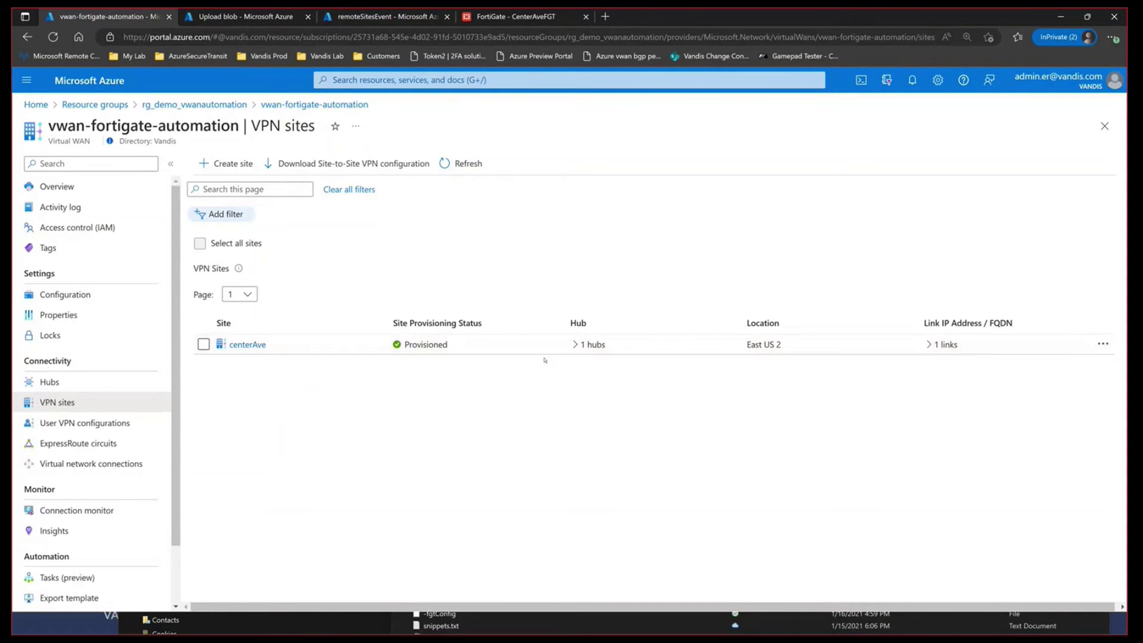
{"action": "left_click", "coordinate": [575, 344]}
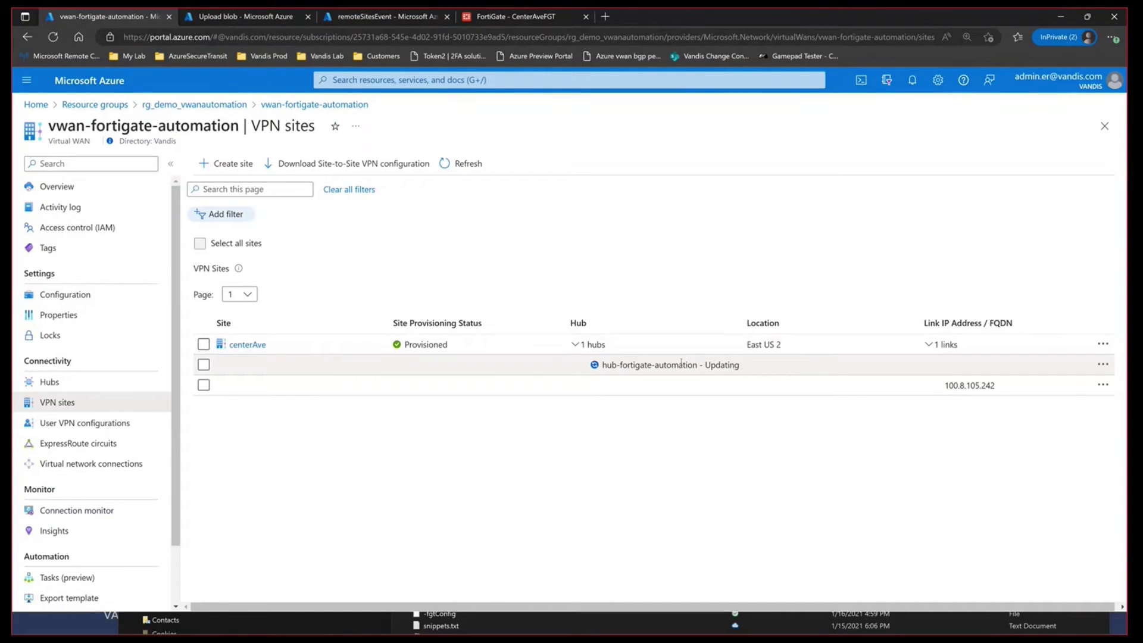
{"action": "left_click_drag", "start_coordinate": [943, 386], "coordinate": [996, 386]}
{"action": "left_click", "coordinate": [976, 456]}
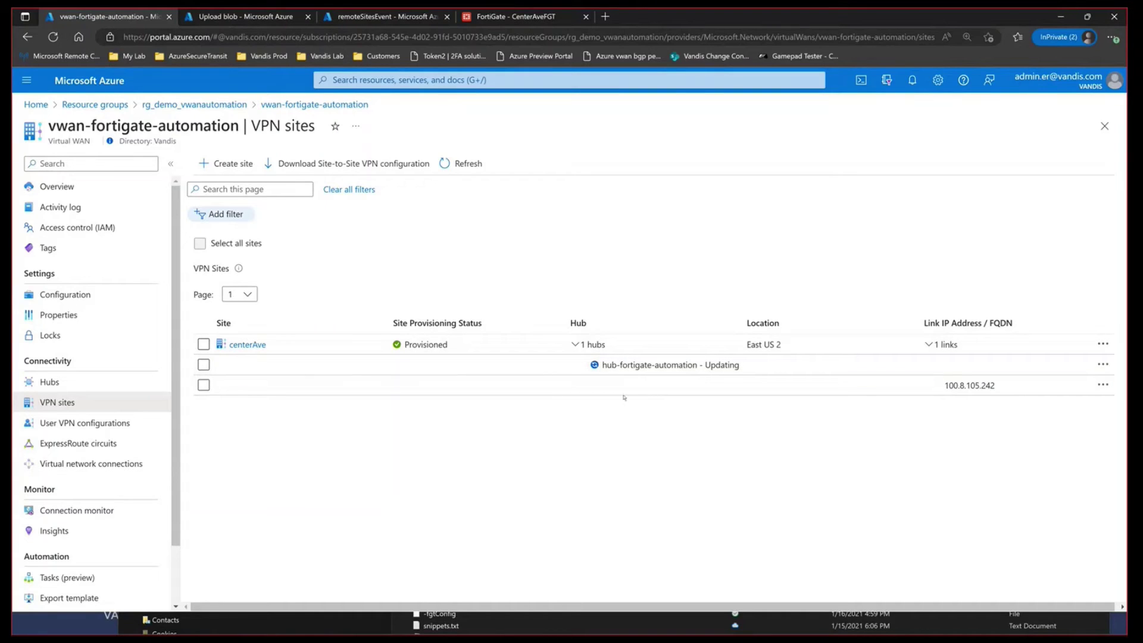
{"action": "left_click", "coordinate": [515, 16]}
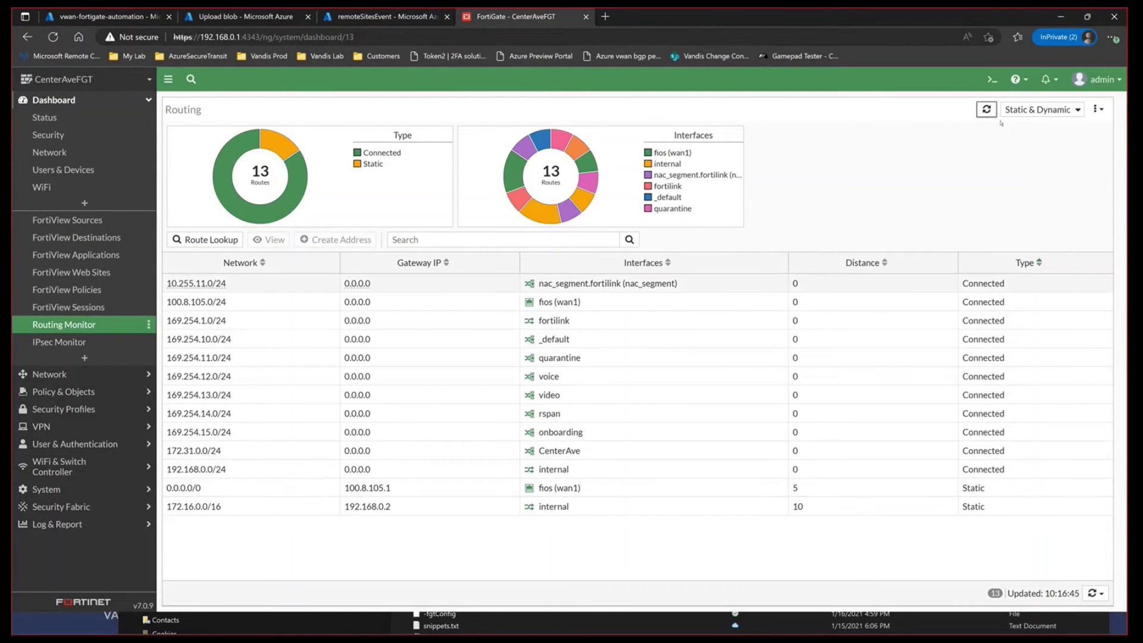
Step: Refresh the FortiGate route list and open the BGP settings page
{"action": "left_click", "coordinate": [986, 109]}
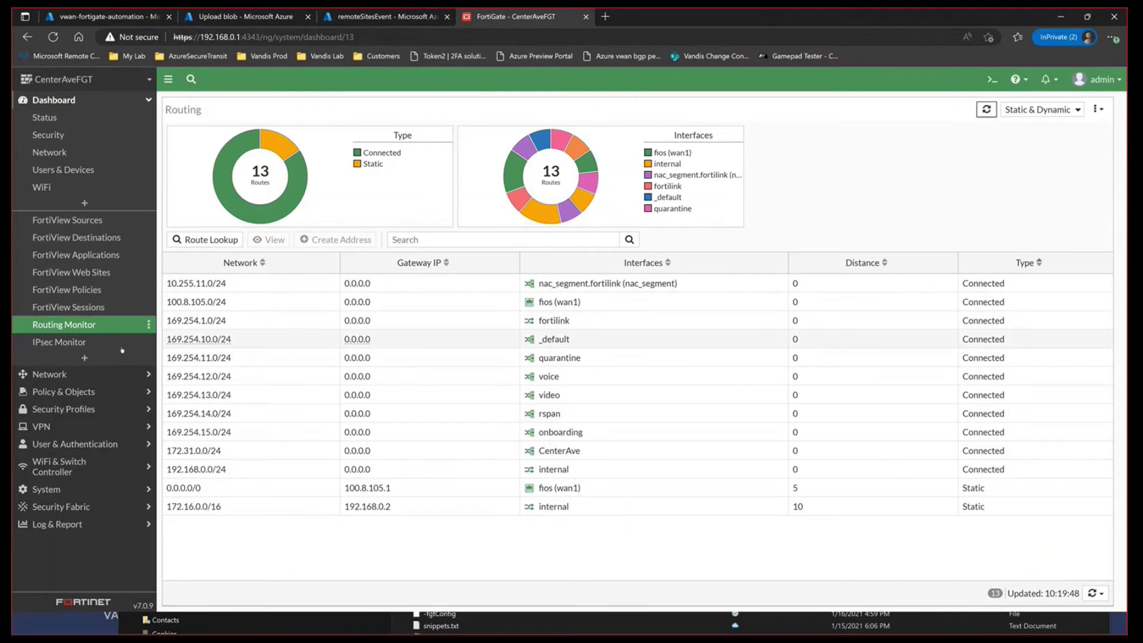
{"action": "left_click", "coordinate": [67, 375]}
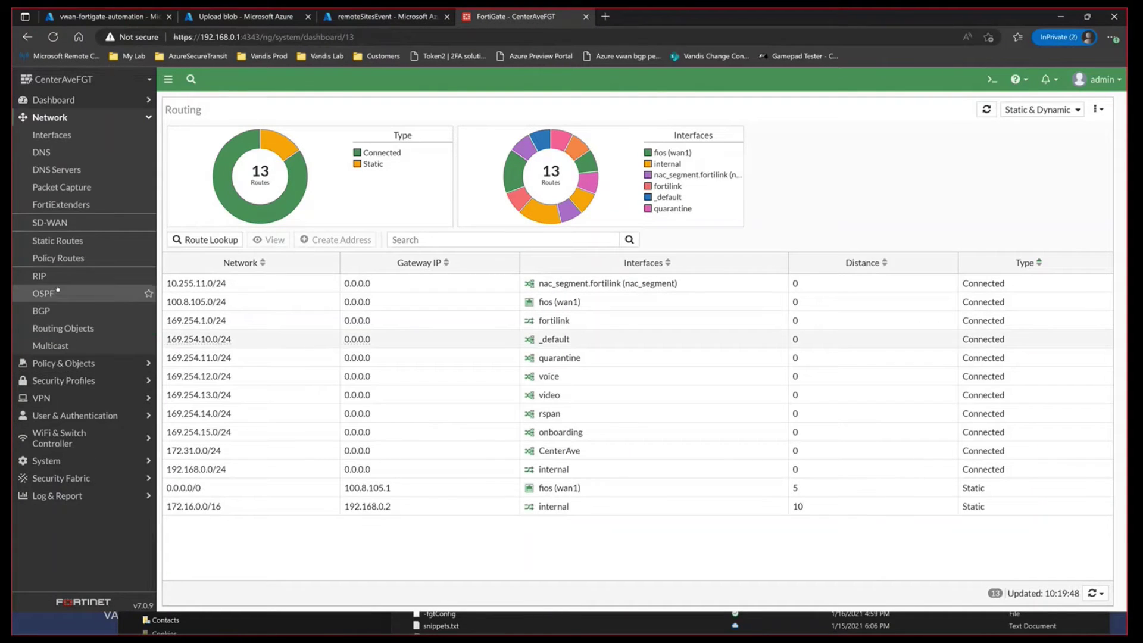
{"action": "left_click", "coordinate": [42, 311]}
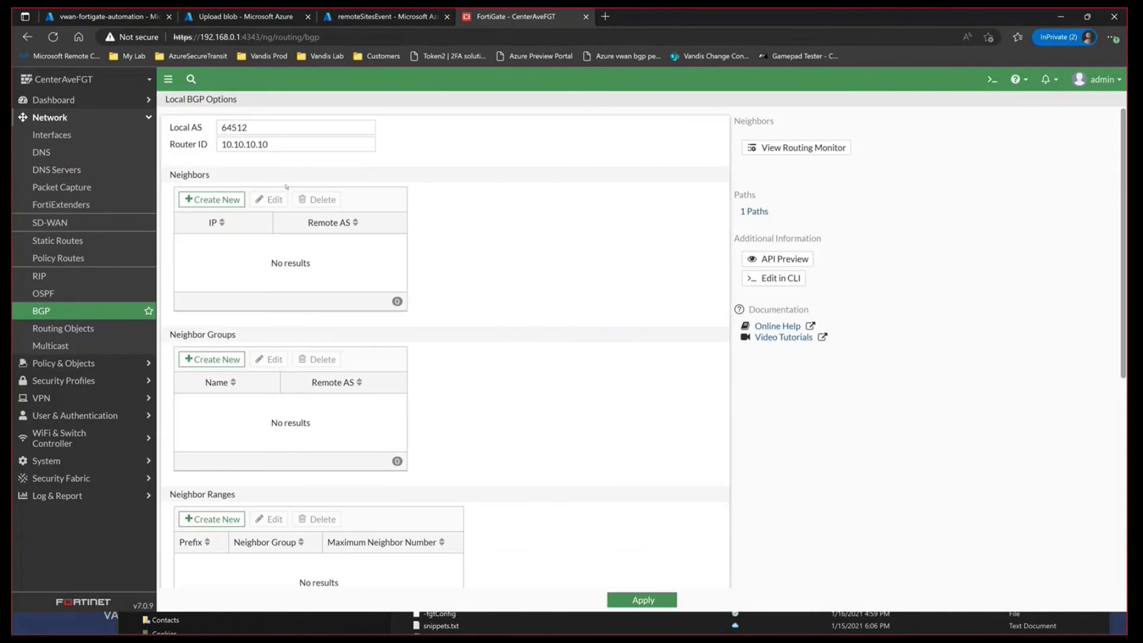
Step: Inspect BGP Local AS 64512, Router ID 10.10.10.10 and the empty neighbor lists
{"action": "left_click", "coordinate": [248, 127]}
{"action": "double_click", "coordinate": [248, 127]}
{"action": "key", "text": "Tab"}
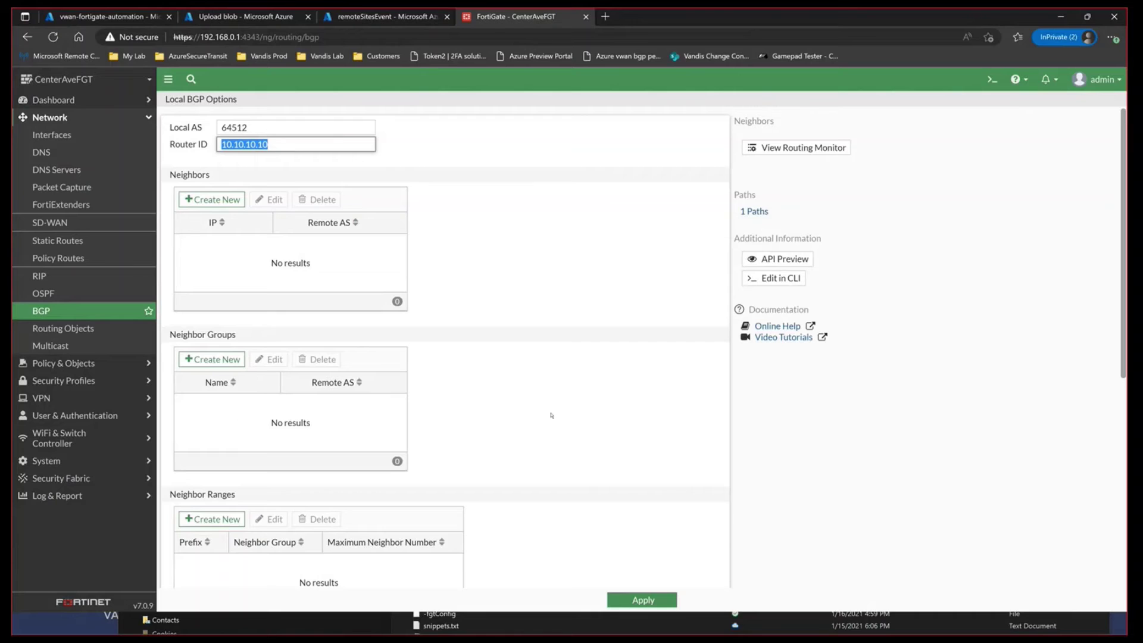
{"action": "scroll", "coordinate": [351, 454], "scroll_direction": "down", "scroll_amount": 4}
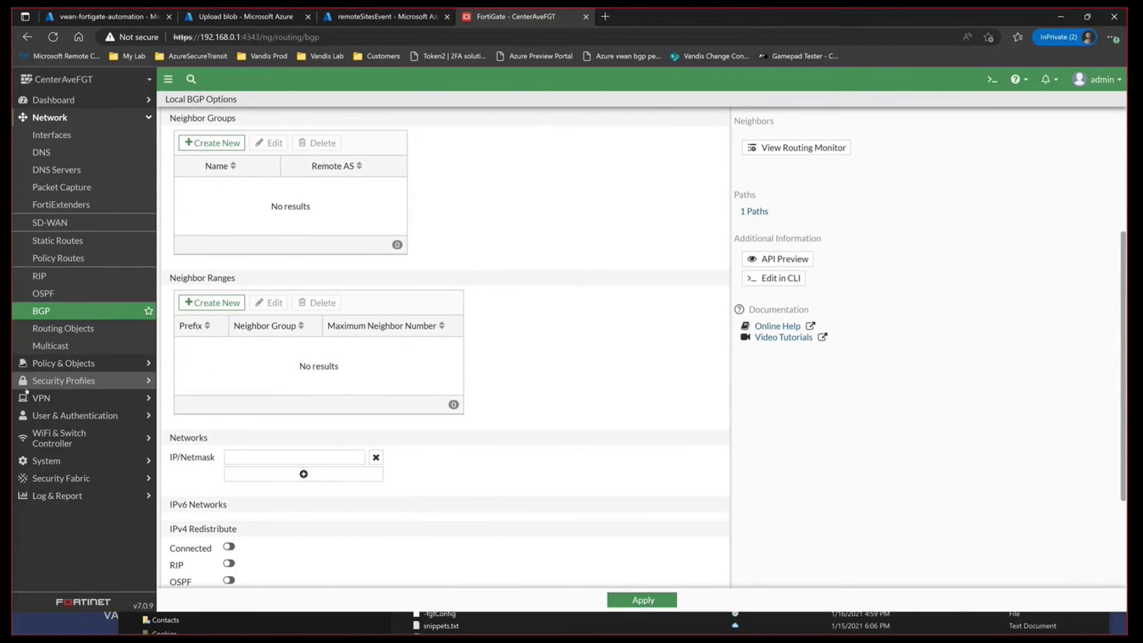
{"action": "left_click", "coordinate": [74, 365]}
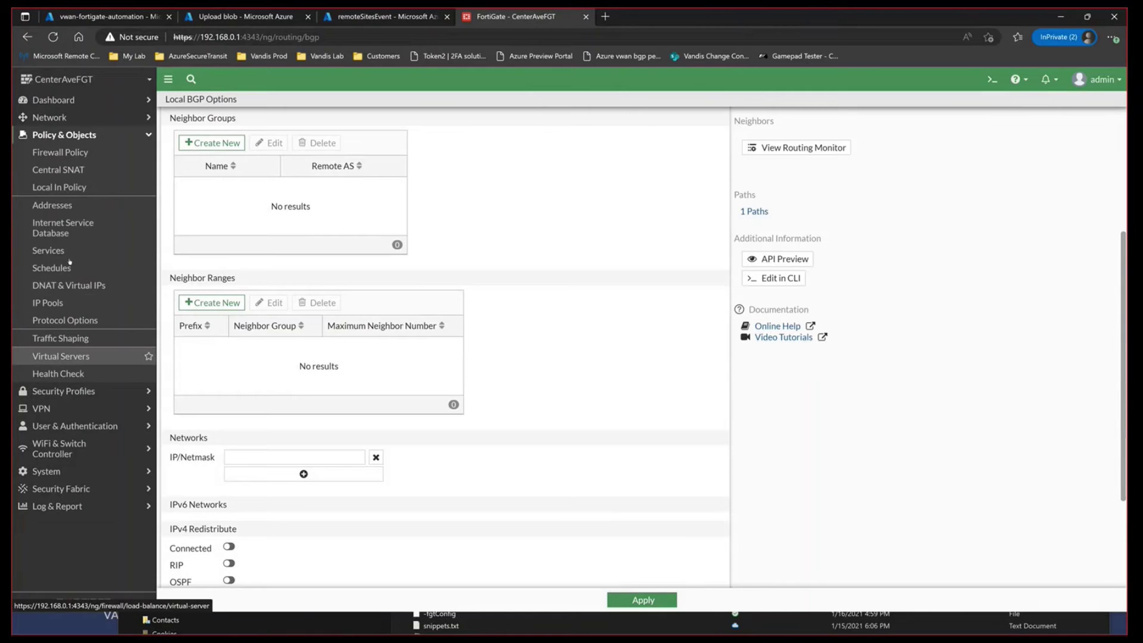
Step: Review the FortiGate firewall policies and IPsec tunnel list, then return to the remoteSitesEvent log
{"action": "left_click", "coordinate": [68, 152]}
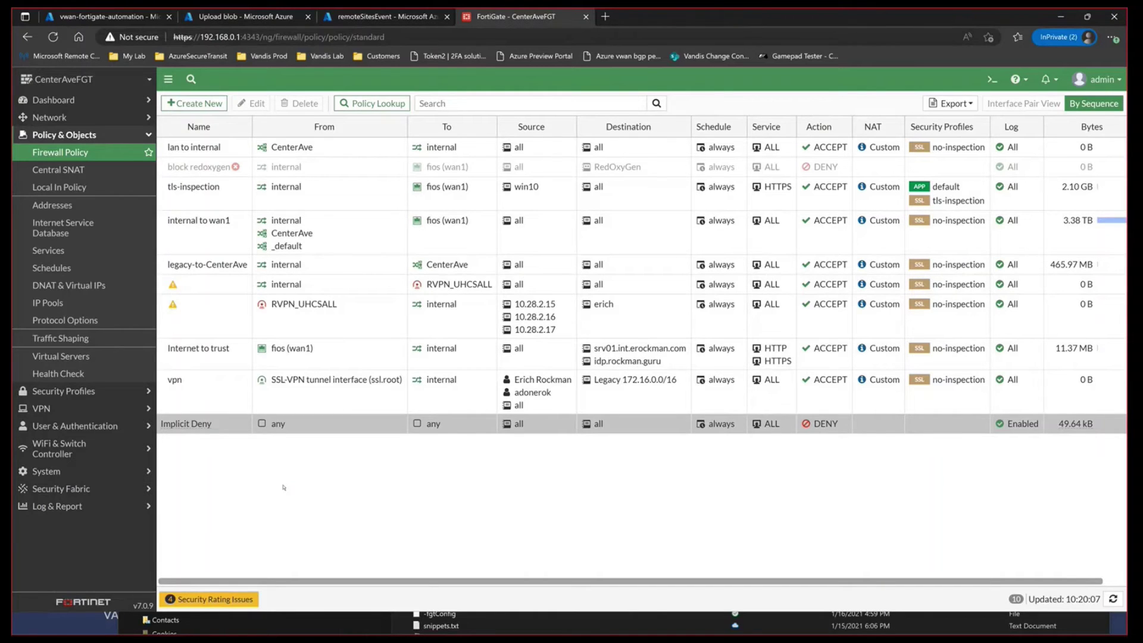
{"action": "left_click", "coordinate": [41, 408]}
{"action": "left_click", "coordinate": [84, 209]}
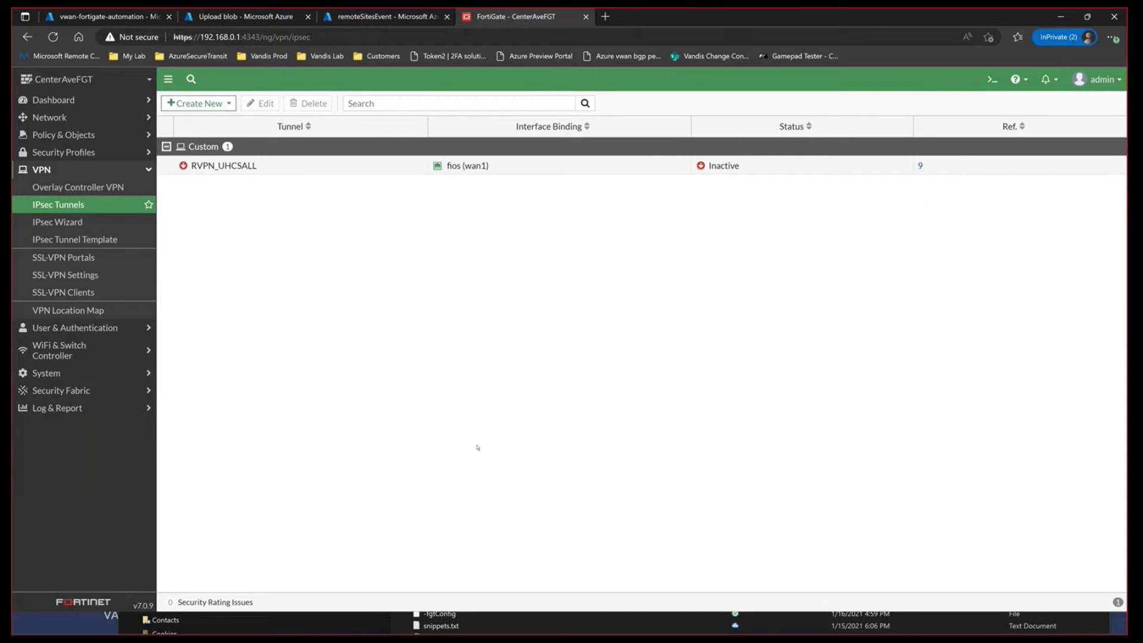
{"action": "left_click", "coordinate": [400, 18]}
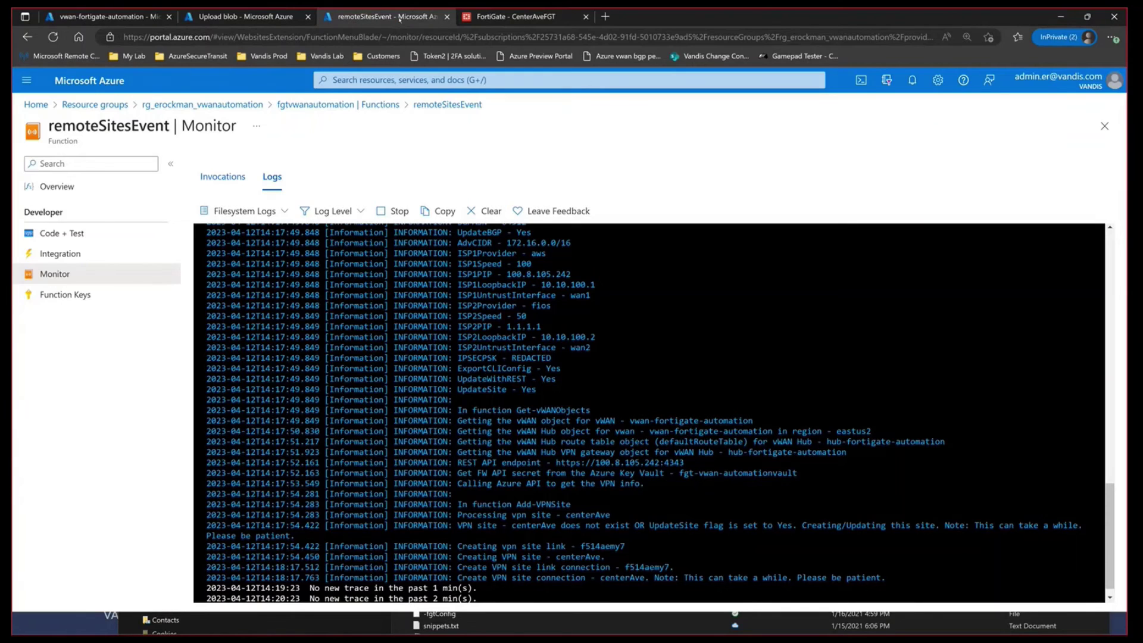
Step: Scroll the Monitor logs and select the centerAve site link name f514aemy7
{"action": "scroll", "coordinate": [489, 568], "scroll_direction": "down", "scroll_amount": 1}
{"action": "left_click_drag", "start_coordinate": [503, 534], "coordinate": [639, 534]}
{"action": "double_click", "coordinate": [581, 543]}
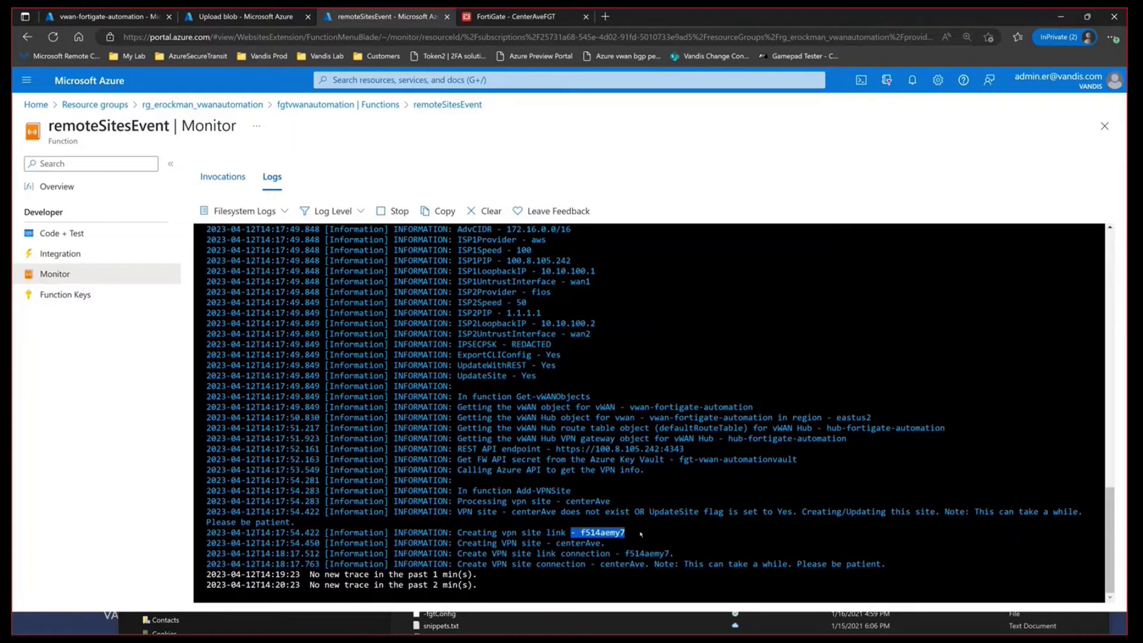
{"action": "left_click", "coordinate": [632, 545]}
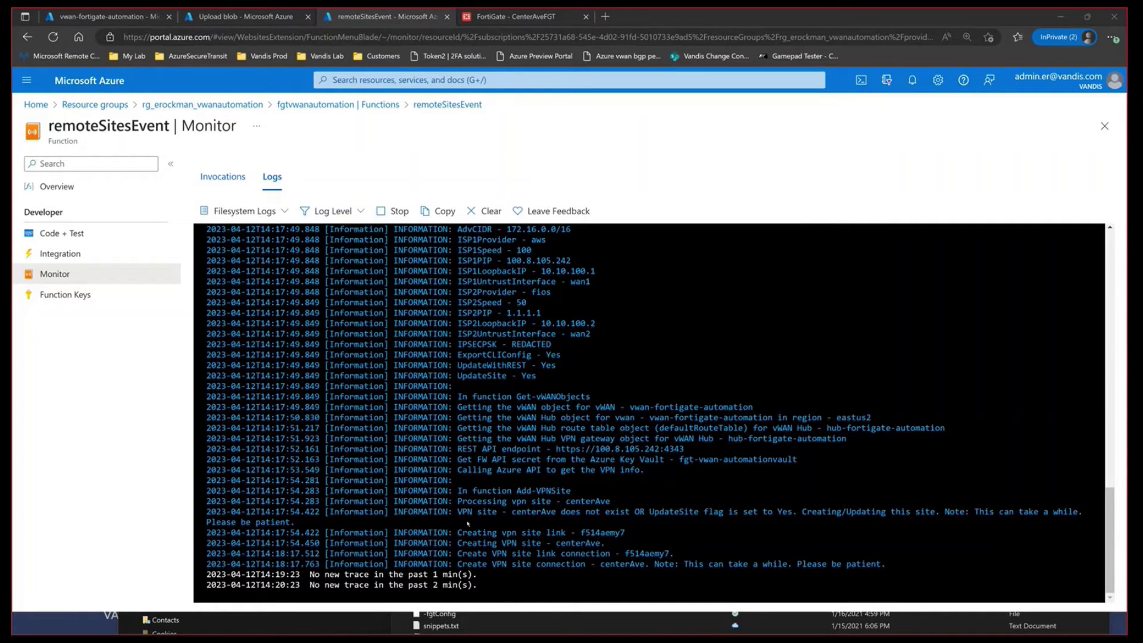
Step: Rerun the continuous ping to 172.29.0.4 in PowerShell
{"action": "key", "text": "alt+Tab"}
{"action": "key", "text": "Up"}
{"action": "key", "text": "Return"}
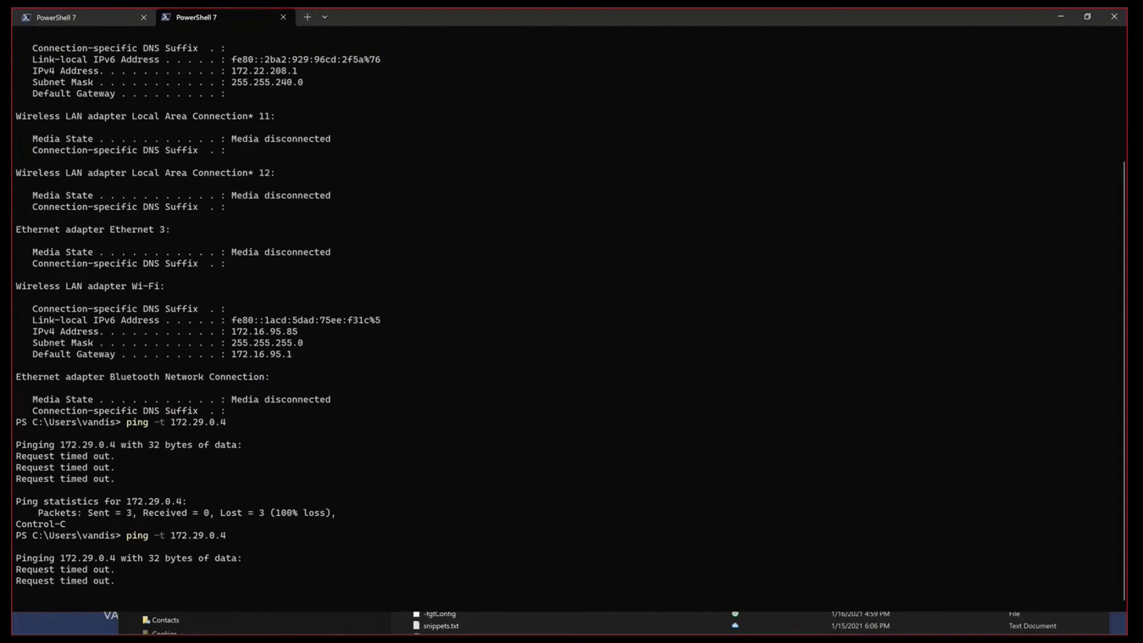
Step: Stop the ping to 172.29.0.4 at 100% loss and return to the Azure function logs
{"action": "key", "text": "ctrl+c"}
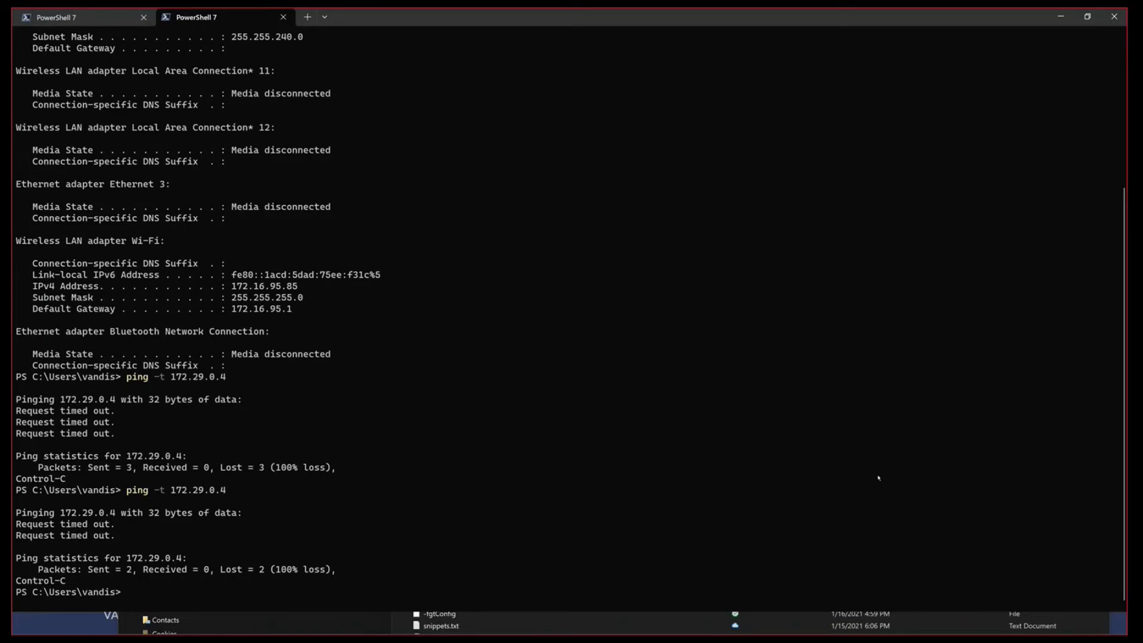
{"action": "key", "text": "alt+Tab"}
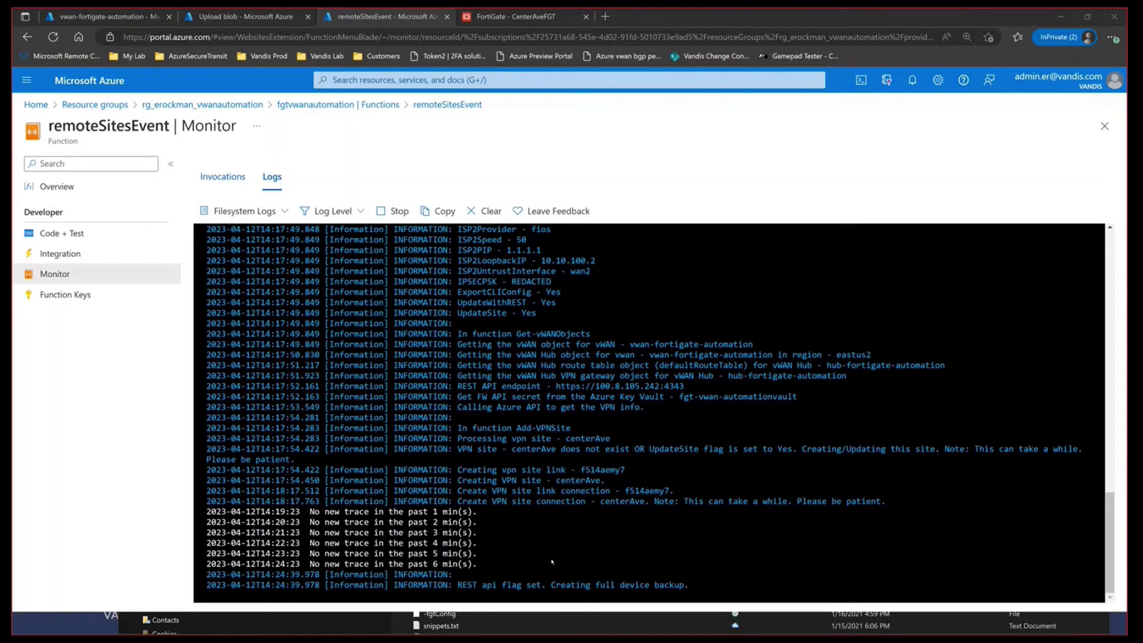
Step: Mark the full device backup log message, then go to the virtual WAN's VPN sites list
{"action": "left_click_drag", "start_coordinate": [457, 585], "coordinate": [689, 585]}
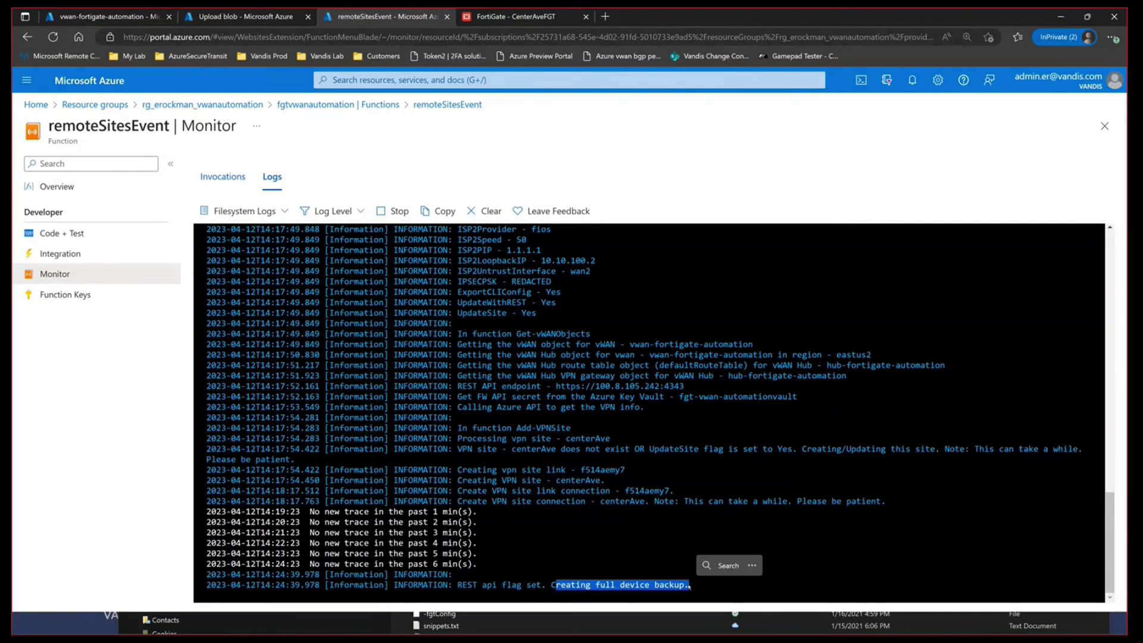
{"action": "left_click", "coordinate": [947, 526]}
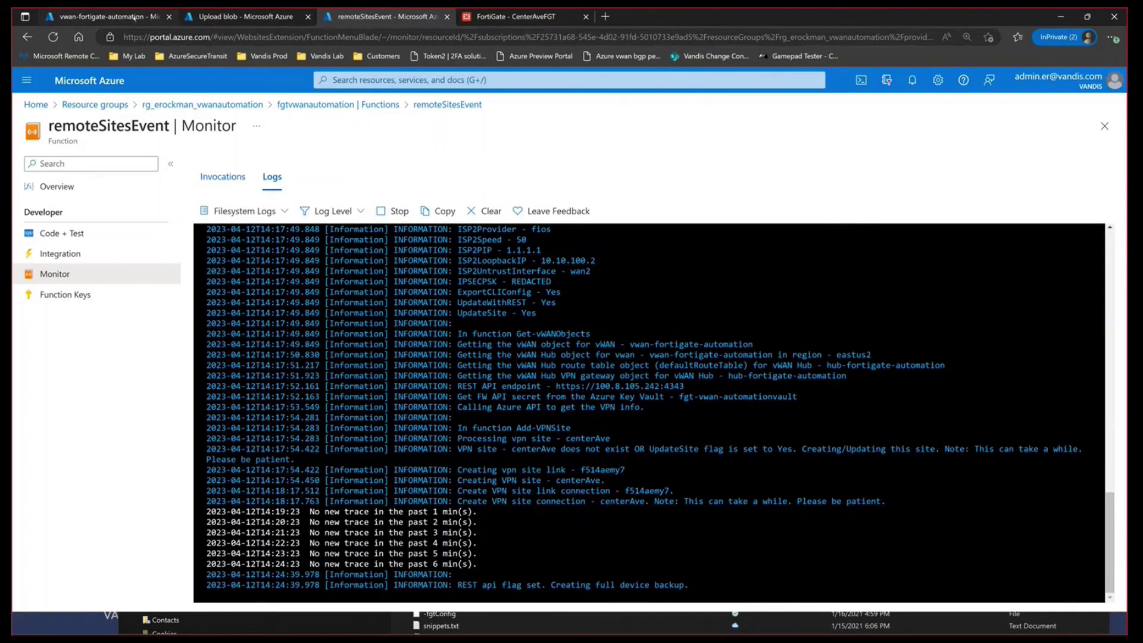
{"action": "left_click", "coordinate": [135, 18]}
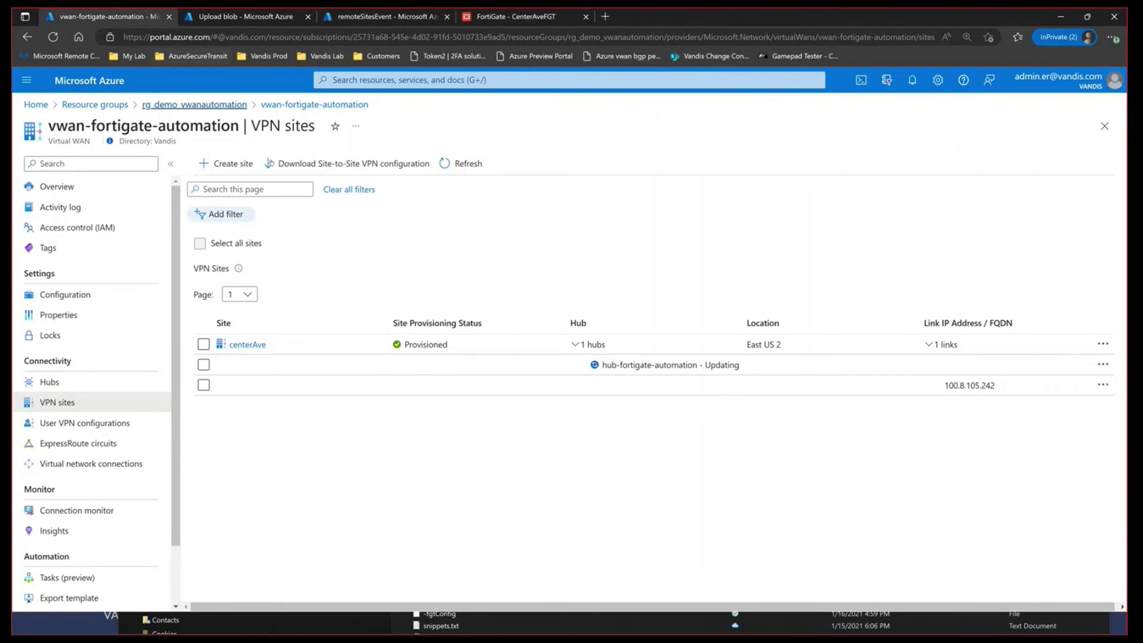
Step: Refresh VPN sites and expand centerAve to read its hub status: Connection failed
{"action": "left_click", "coordinate": [463, 163]}
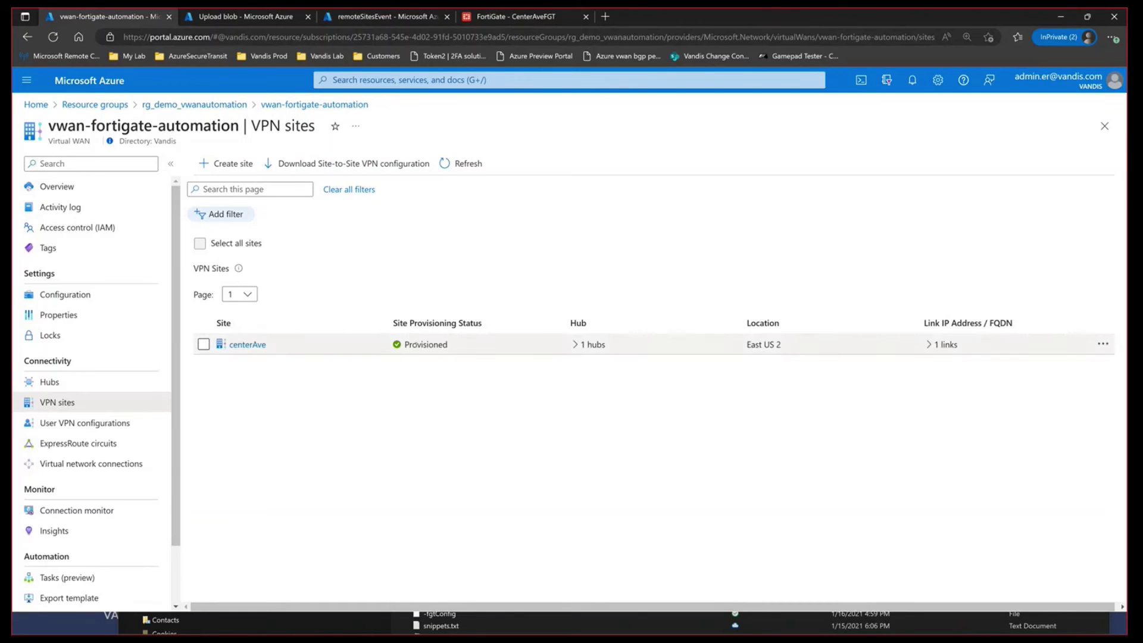
{"action": "left_click", "coordinate": [584, 345]}
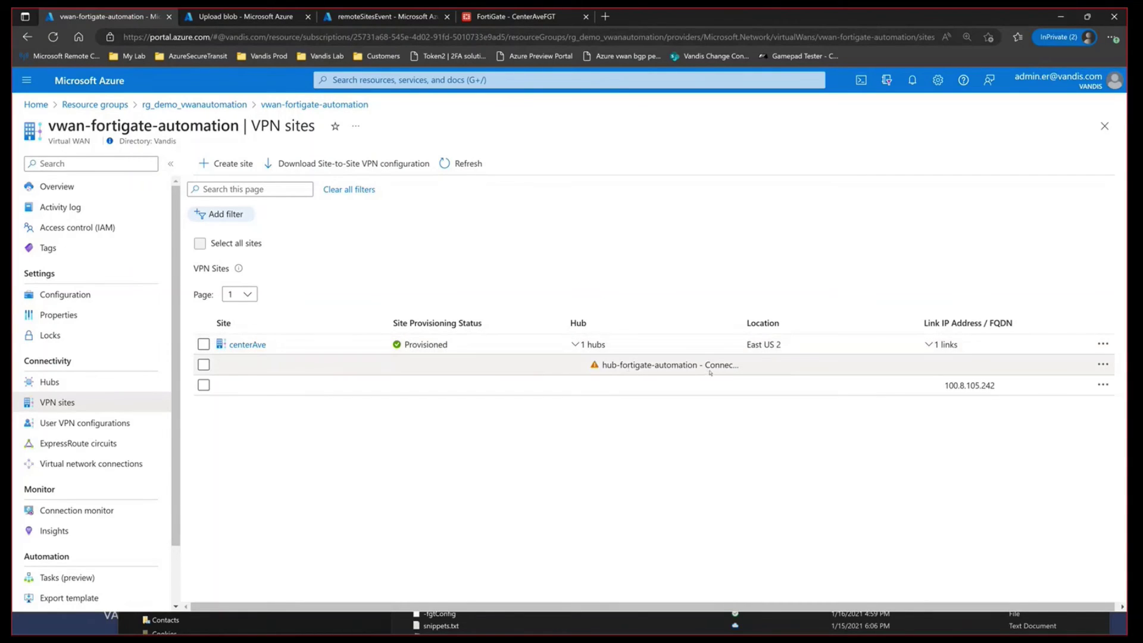
{"action": "left_click_drag", "start_coordinate": [742, 324], "coordinate": [828, 326]}
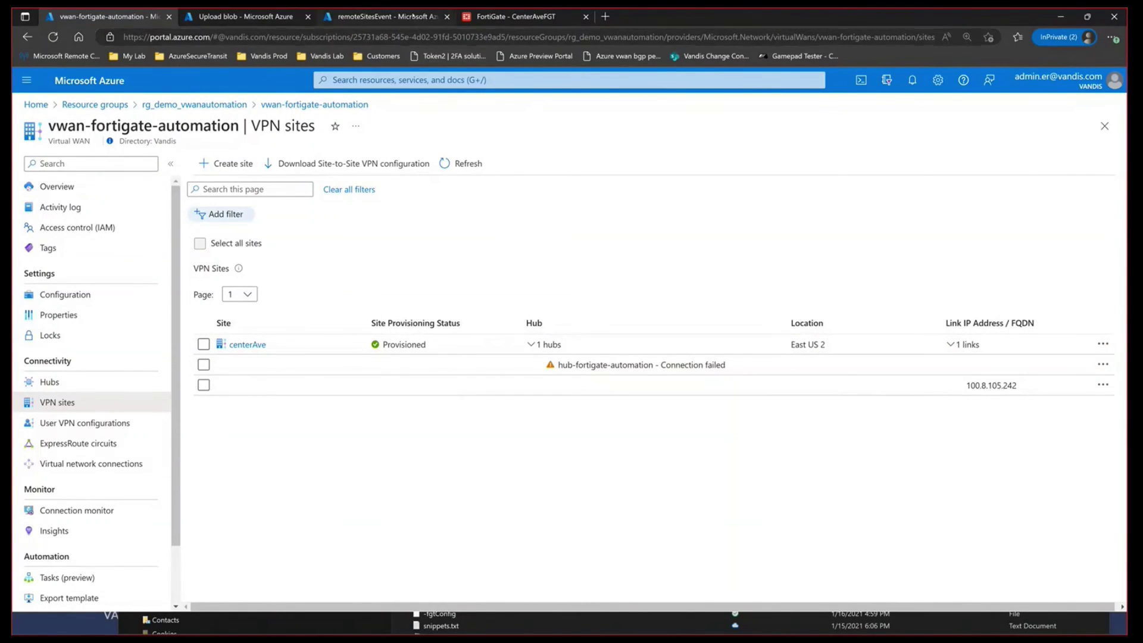
{"action": "left_click", "coordinate": [415, 18]}
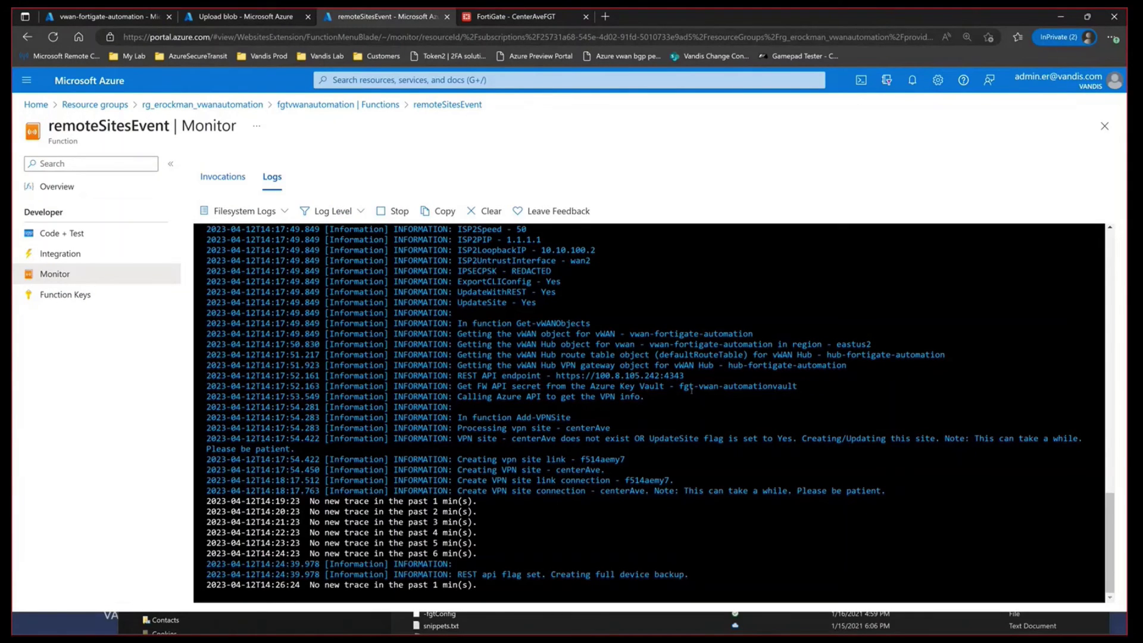
{"action": "left_click", "coordinate": [238, 18]}
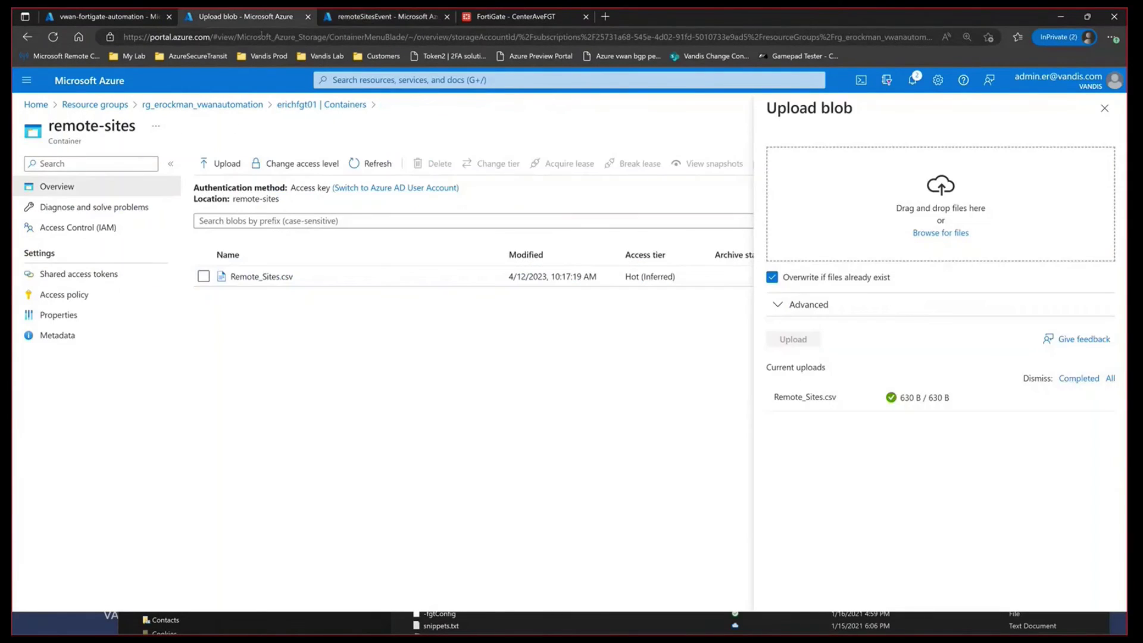
{"action": "left_click", "coordinate": [236, 104]}
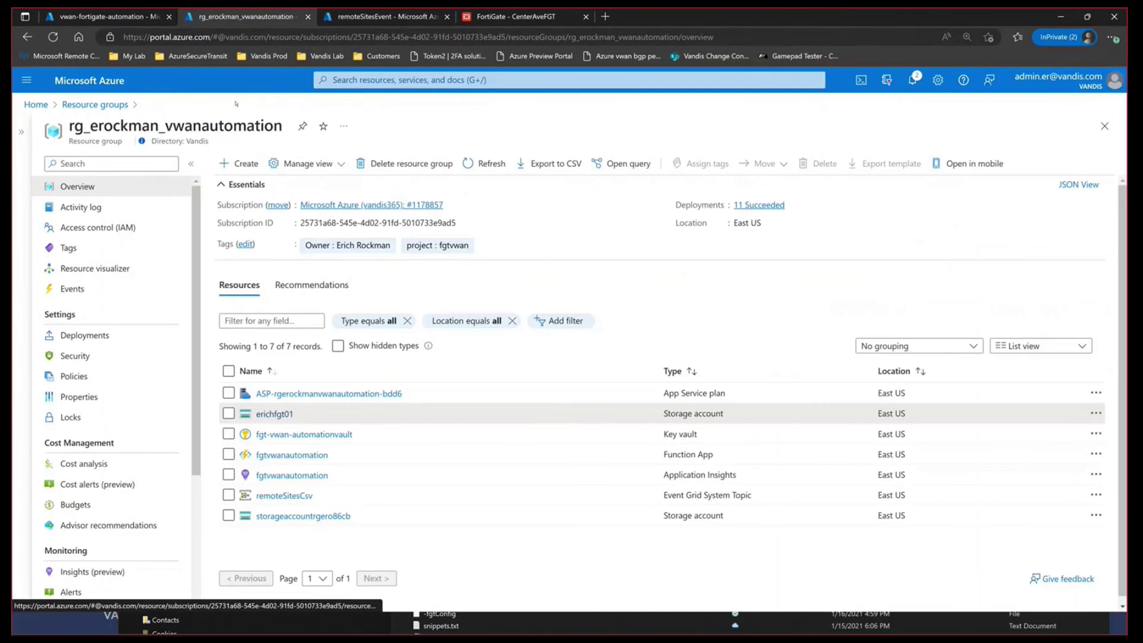
{"action": "left_click", "coordinate": [486, 165]}
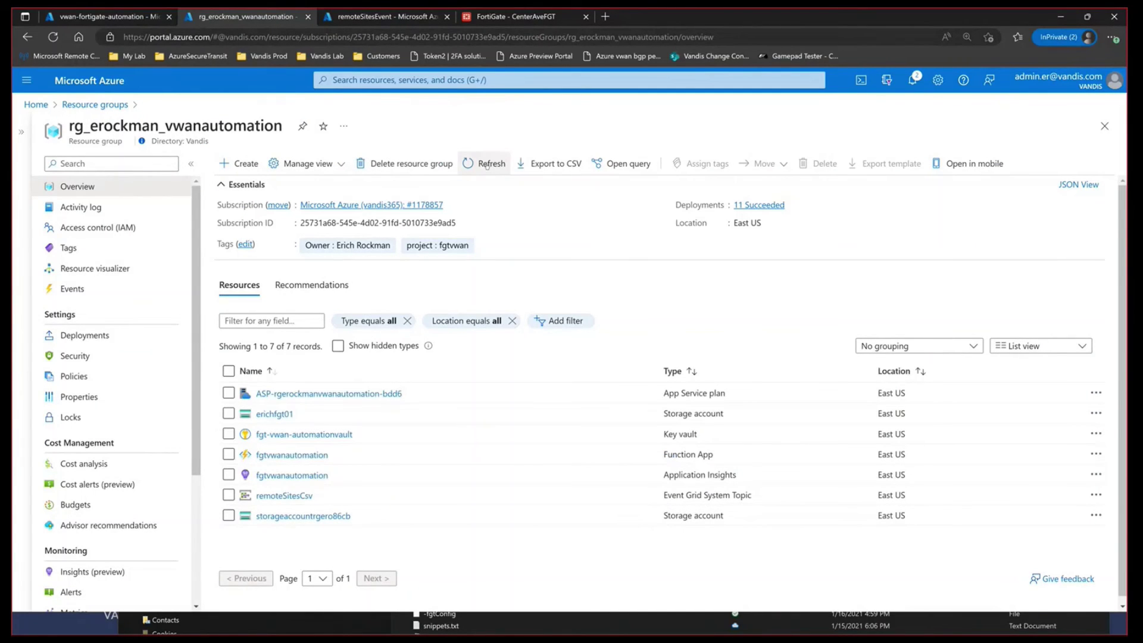
{"action": "left_click", "coordinate": [487, 165]}
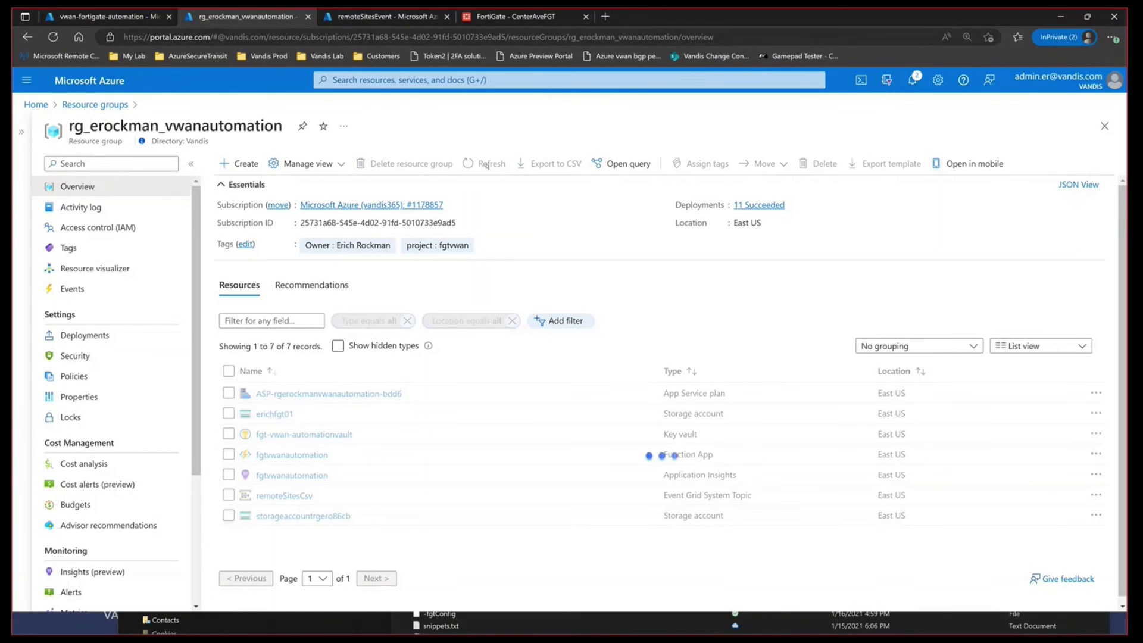
{"action": "left_click", "coordinate": [485, 164]}
{"action": "left_click", "coordinate": [484, 164]}
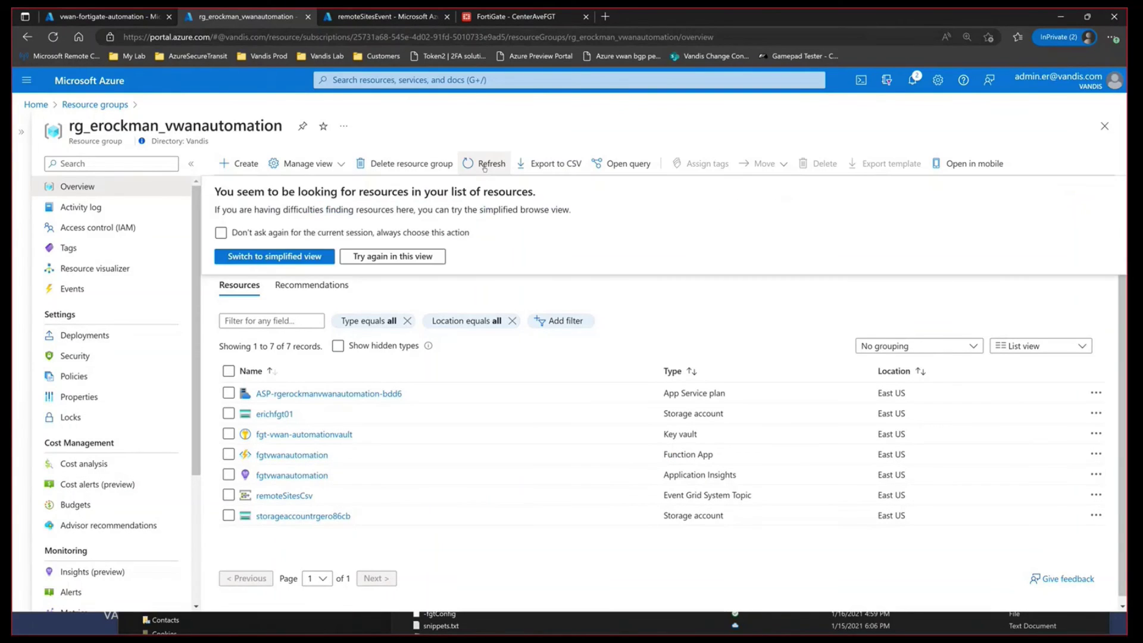
{"action": "left_click", "coordinate": [221, 232]}
{"action": "left_click", "coordinate": [392, 256]}
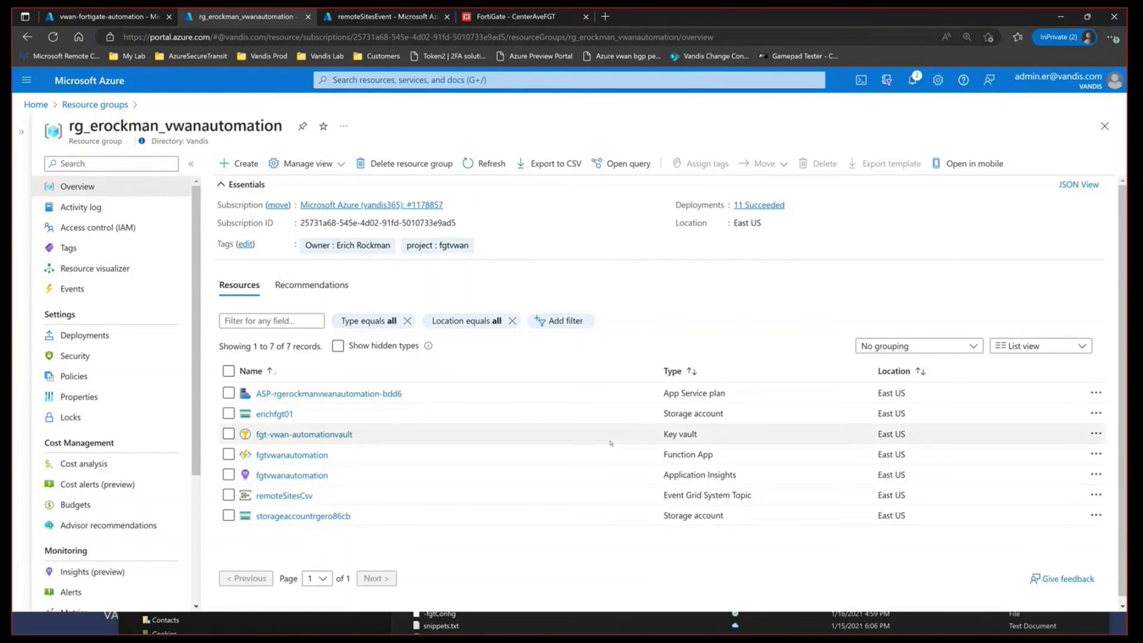
{"action": "left_click", "coordinate": [496, 166]}
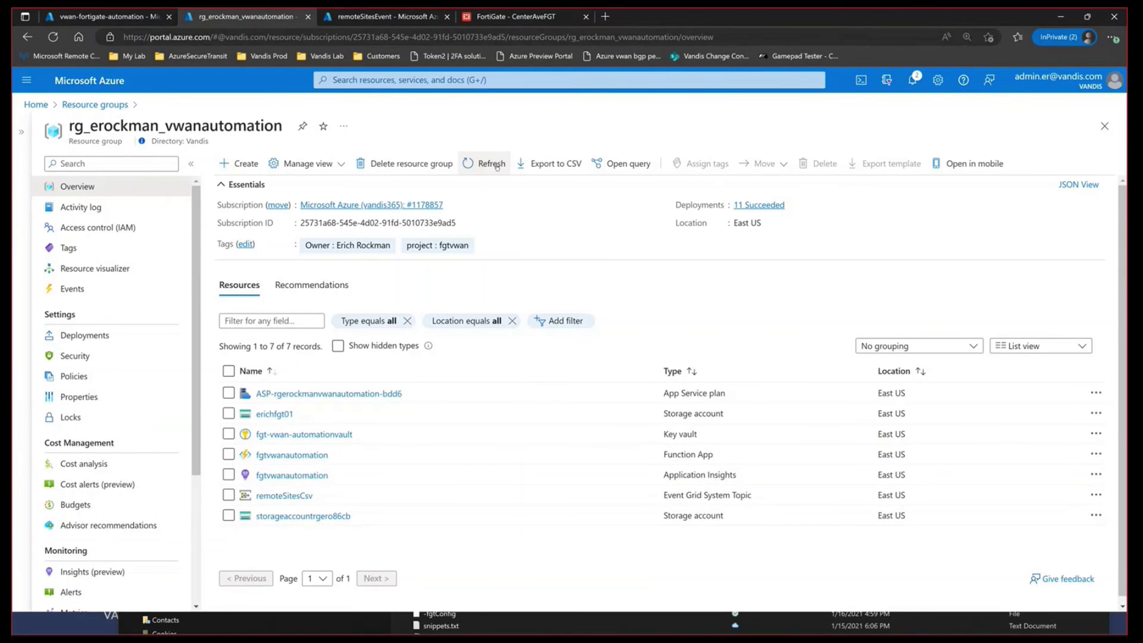
{"action": "left_click", "coordinate": [497, 165]}
{"action": "left_click", "coordinate": [95, 104]}
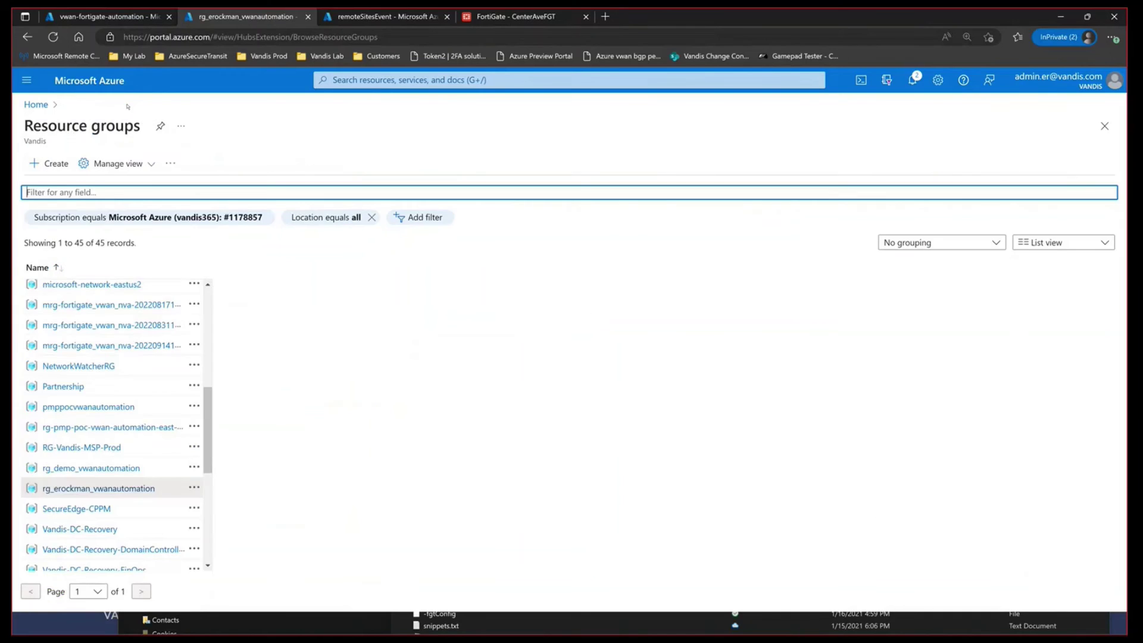
{"action": "left_click", "coordinate": [127, 442]}
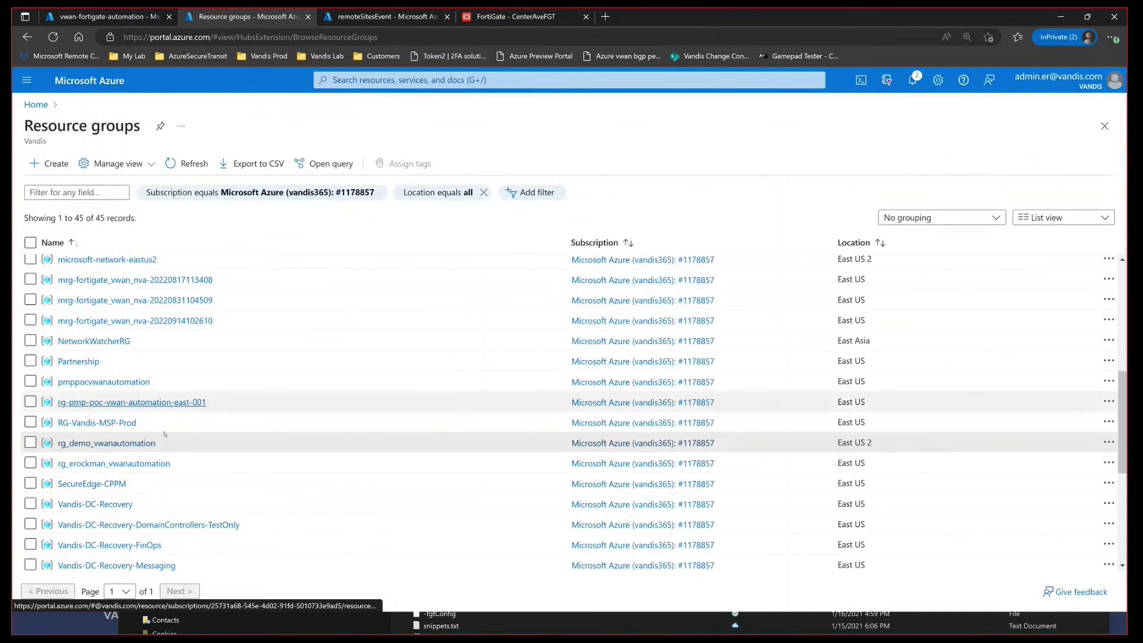
{"action": "left_click", "coordinate": [119, 463]}
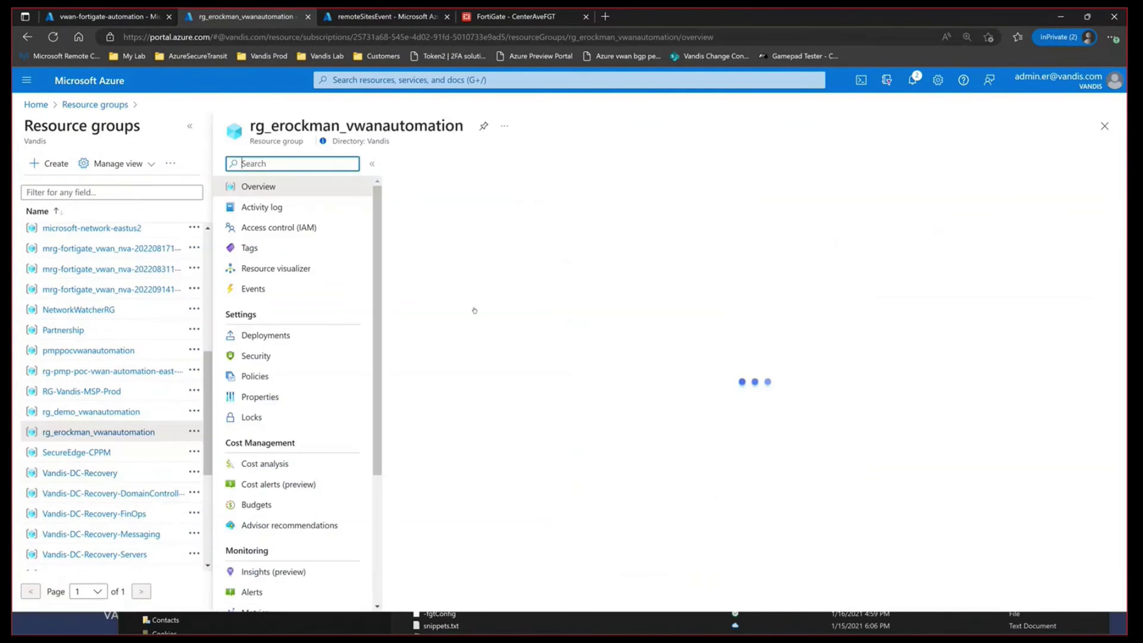
{"action": "left_click", "coordinate": [183, 127]}
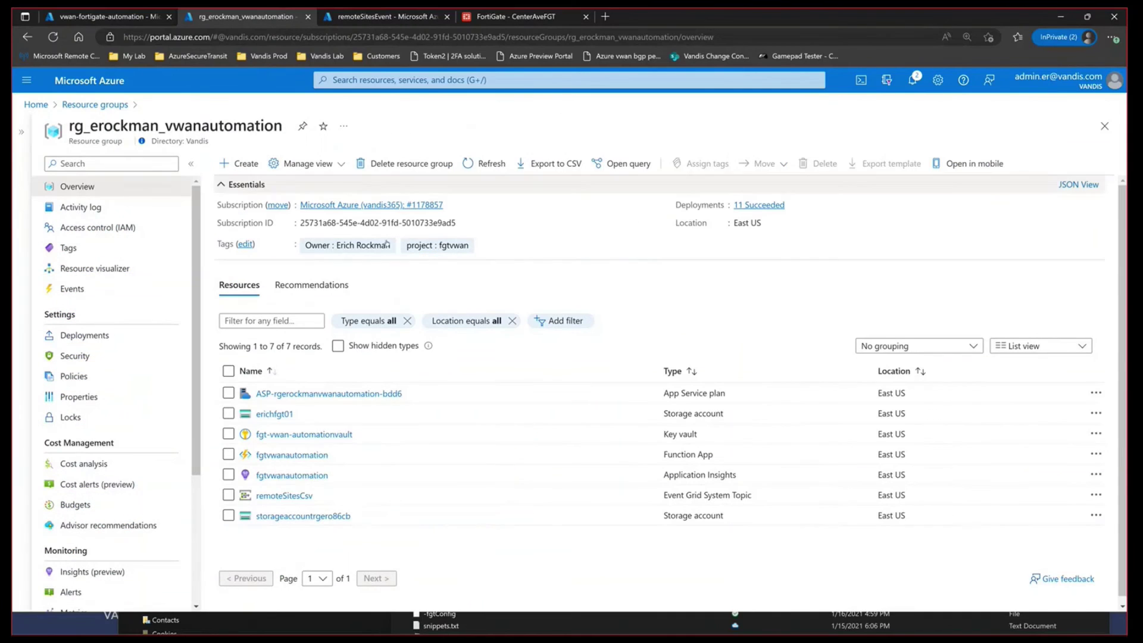
{"action": "left_click", "coordinate": [492, 165]}
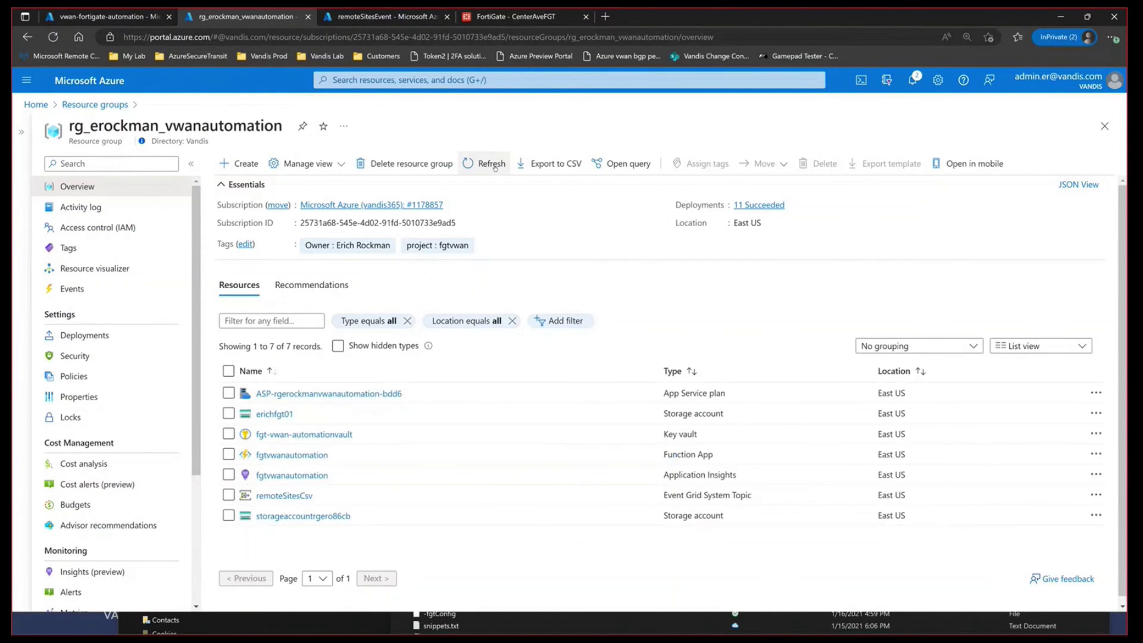
{"action": "left_click", "coordinate": [495, 166]}
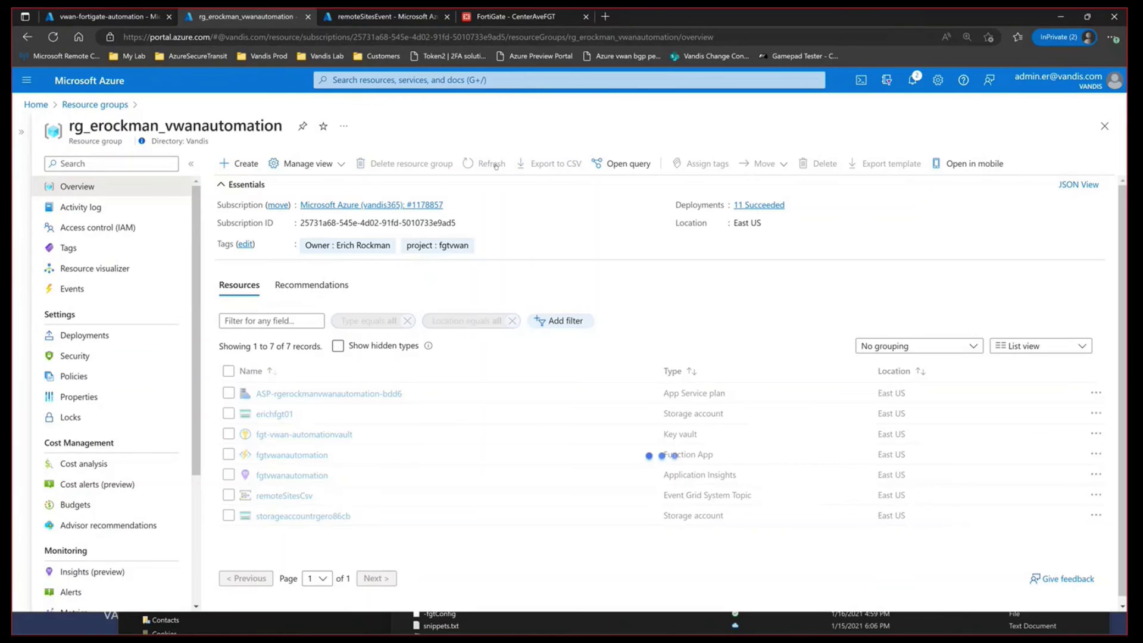
{"action": "left_click", "coordinate": [403, 18]}
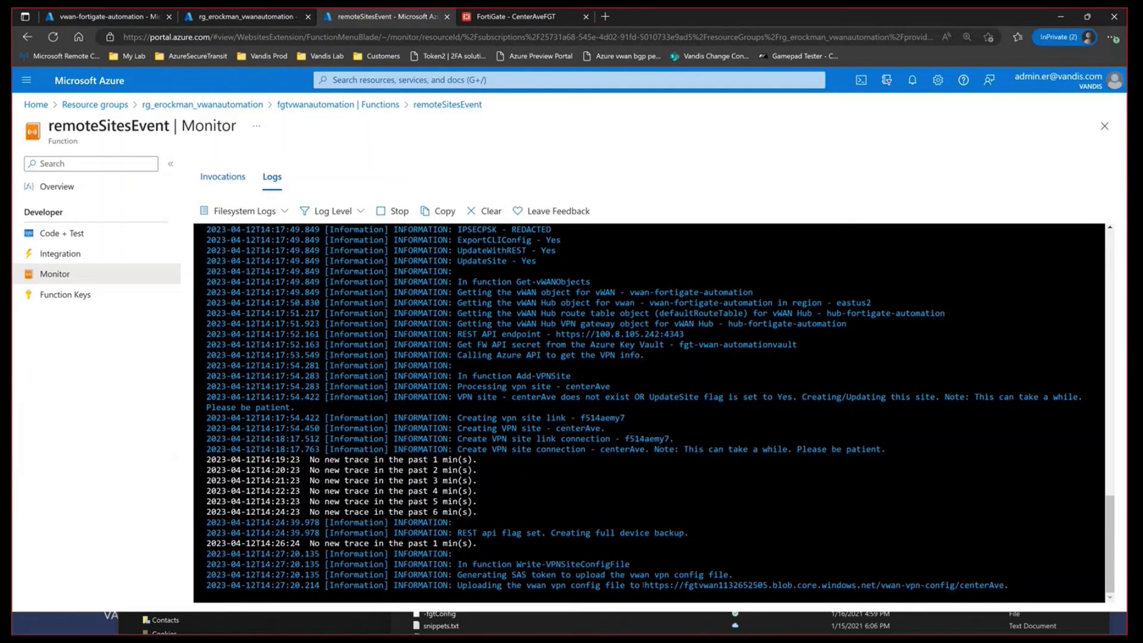
Step: Follow the remoteSitesEvent log past the config file upload until it reports Succeeded
{"action": "left_click_drag", "start_coordinate": [659, 586], "coordinate": [837, 583]}
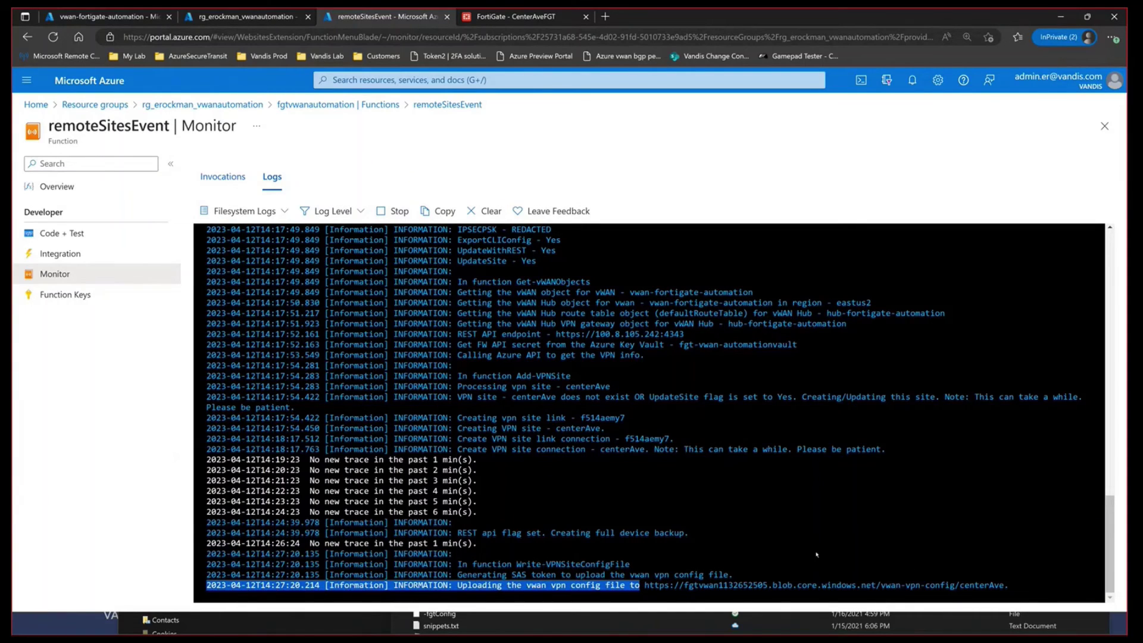
{"action": "left_click", "coordinate": [803, 531]}
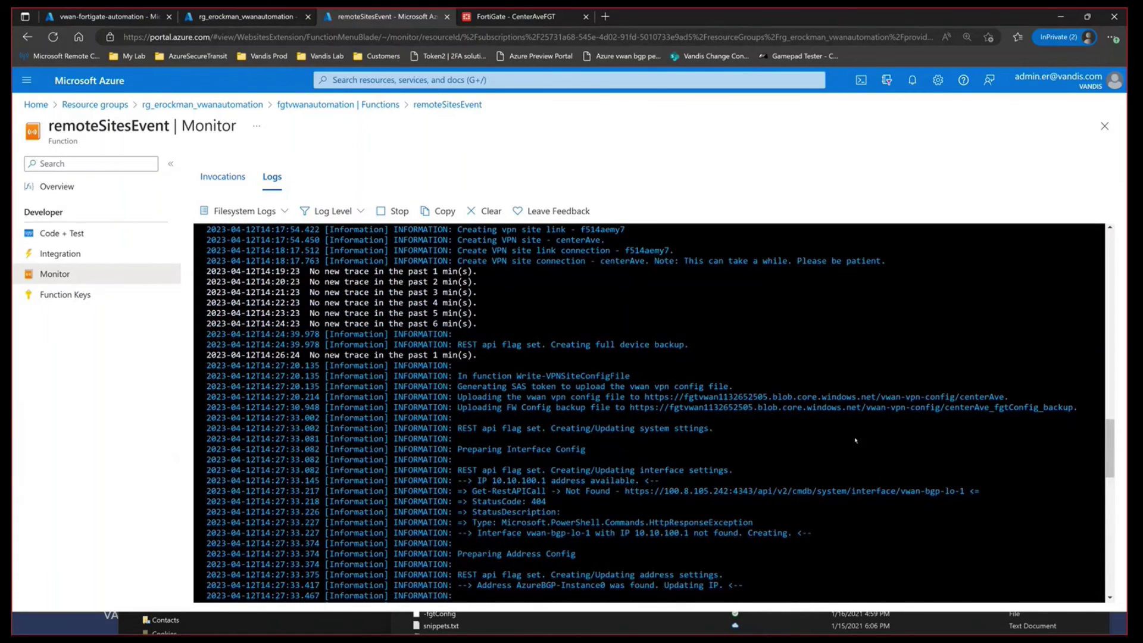
{"action": "scroll", "coordinate": [855, 440], "scroll_direction": "down", "scroll_amount": 5}
{"action": "scroll", "coordinate": [855, 440], "scroll_direction": "down", "scroll_amount": 3}
{"action": "scroll", "coordinate": [856, 440], "scroll_direction": "down", "scroll_amount": 3}
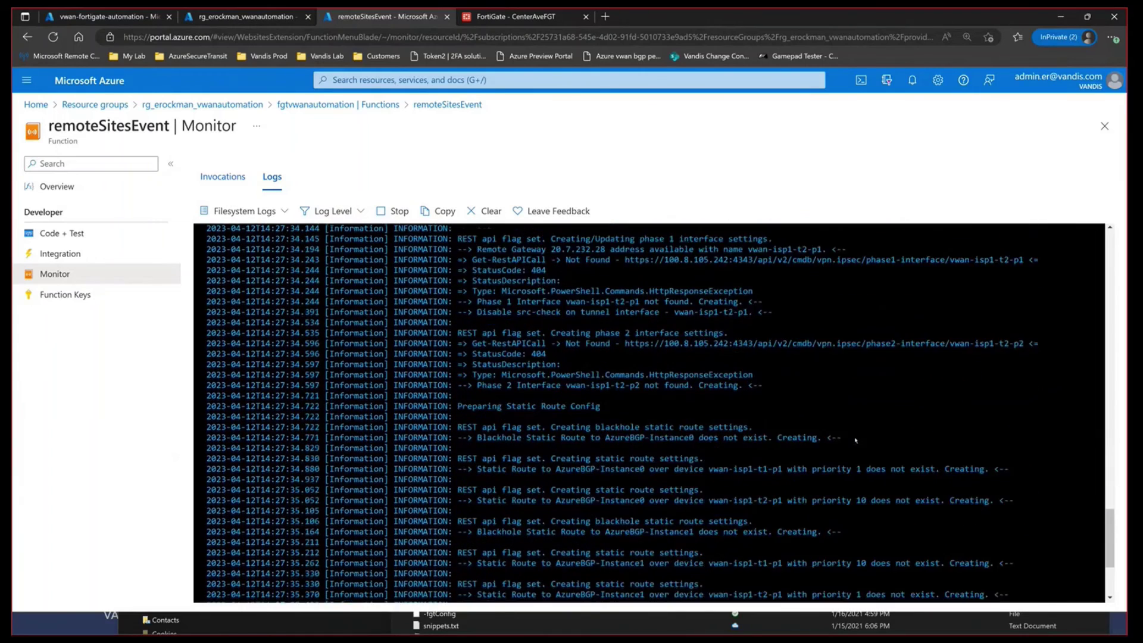
{"action": "scroll", "coordinate": [727, 408], "scroll_direction": "down", "scroll_amount": 2}
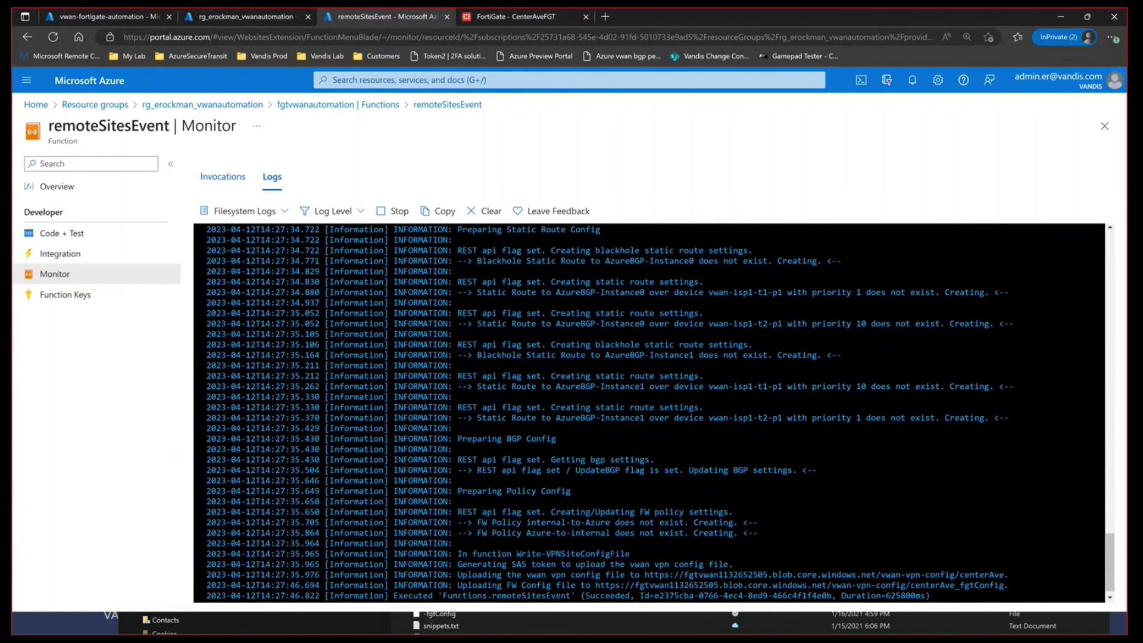
{"action": "scroll", "coordinate": [815, 569], "scroll_direction": "down", "scroll_amount": 1}
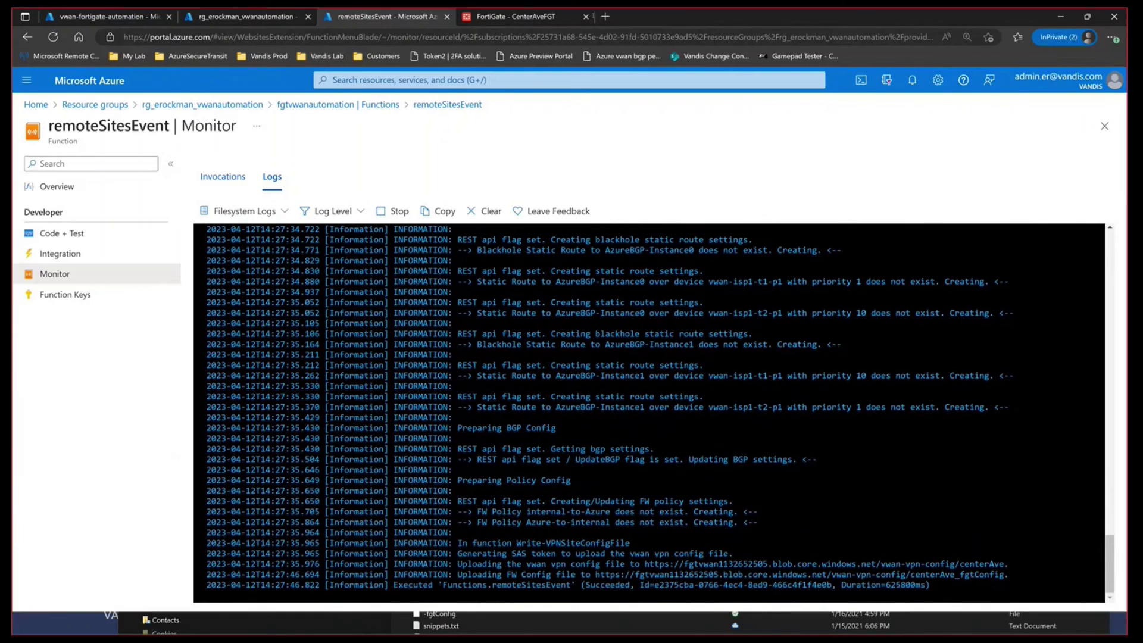
{"action": "left_click", "coordinate": [568, 17]}
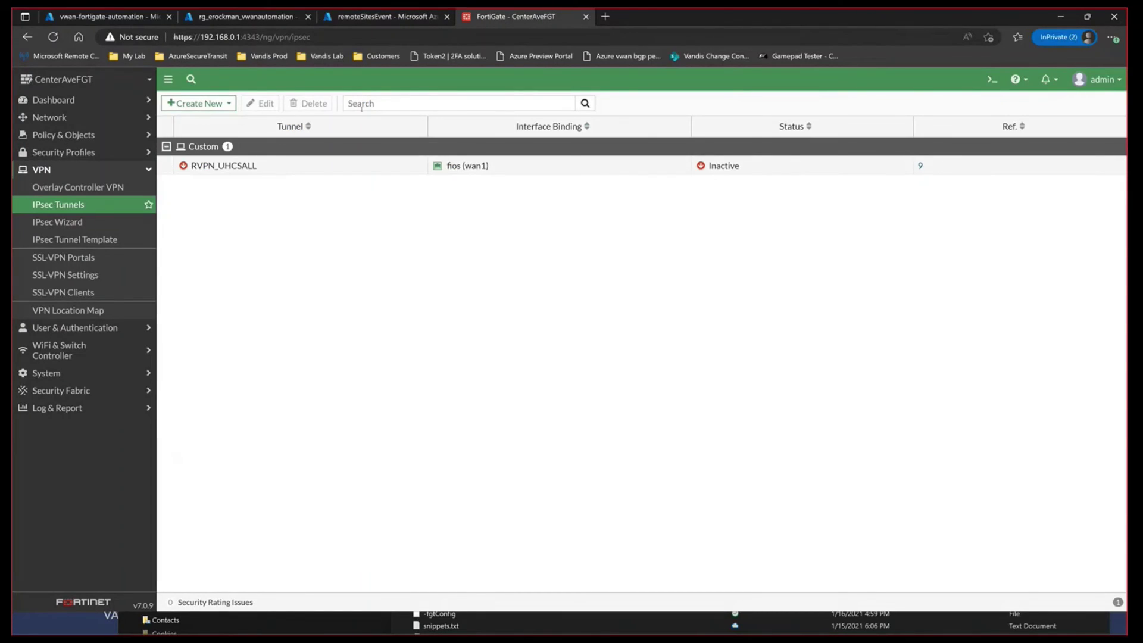
Step: Confirm vwan-isp1-t1-p1 and t2-p1 are Up, then view BGP routes in the Routing Monitor
{"action": "left_click", "coordinate": [74, 221]}
{"action": "left_click", "coordinate": [84, 205]}
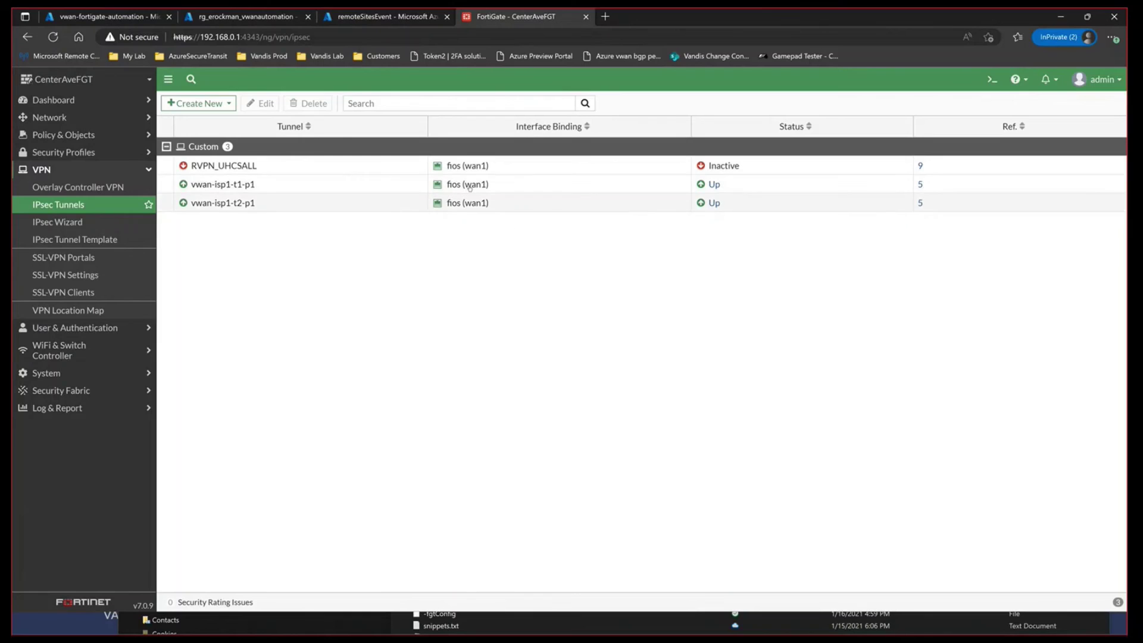
{"action": "left_click", "coordinate": [99, 101]}
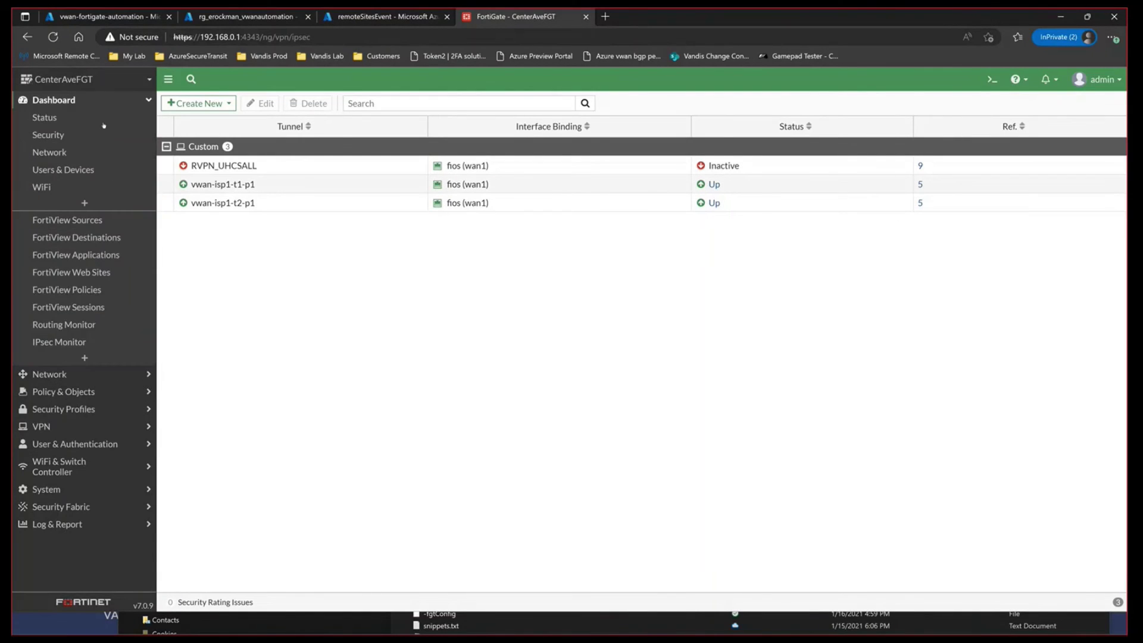
{"action": "left_click", "coordinate": [106, 323]}
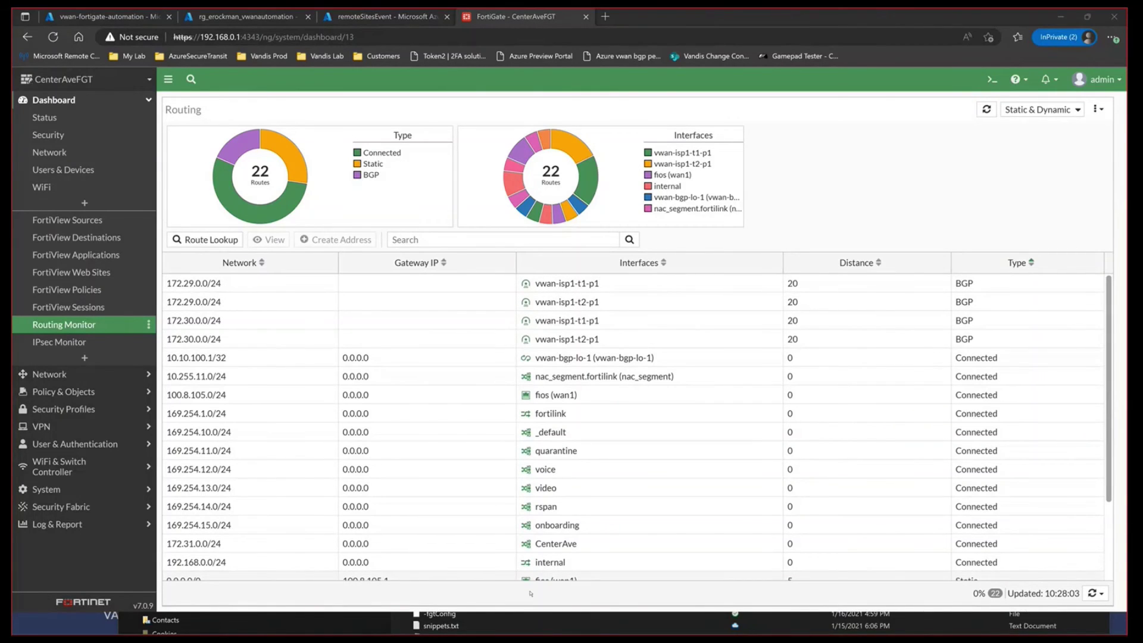
{"action": "left_click", "coordinate": [559, 526]}
{"action": "key", "text": "Up"}
{"action": "key", "text": "Return"}
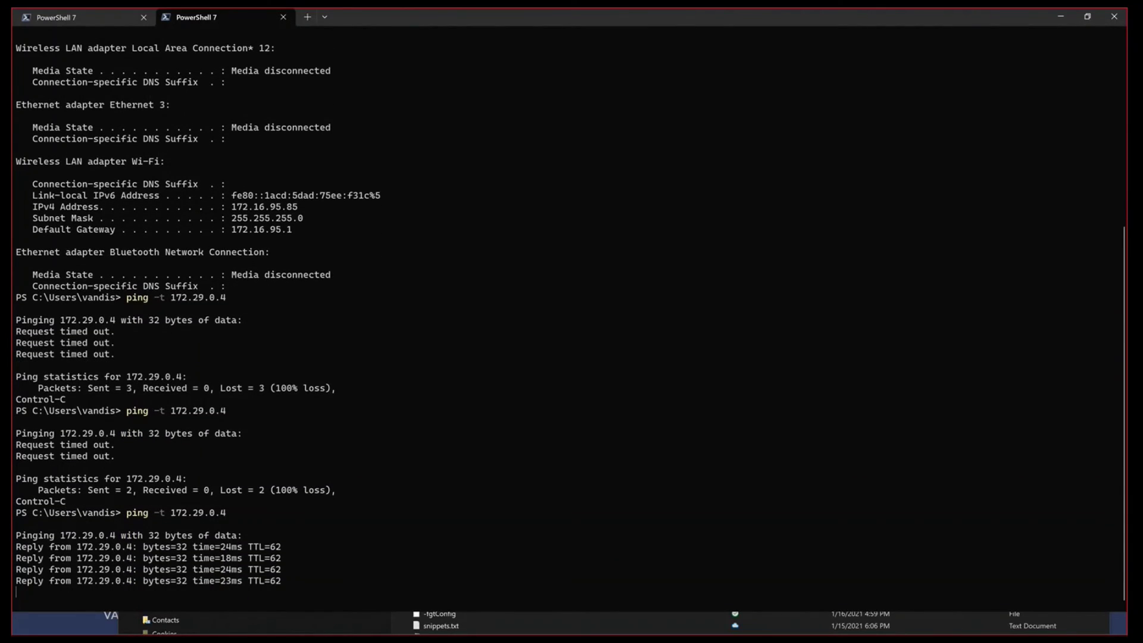
{"action": "key", "text": "ctrl+c"}
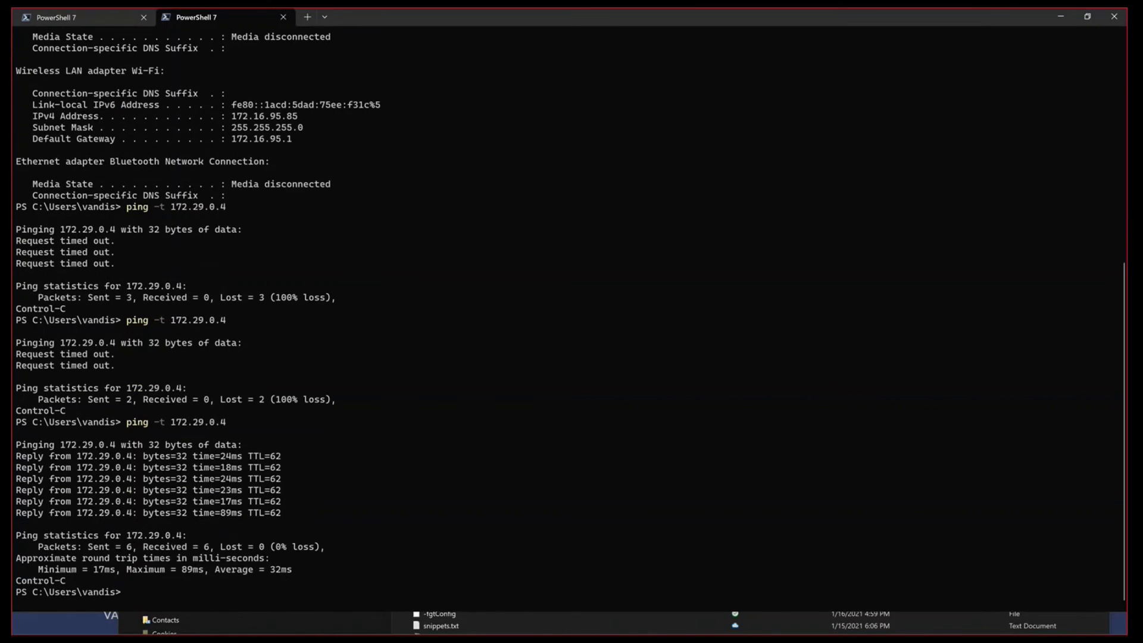
{"action": "type", "text": "ssh vmadmin@172.29.0.4"}
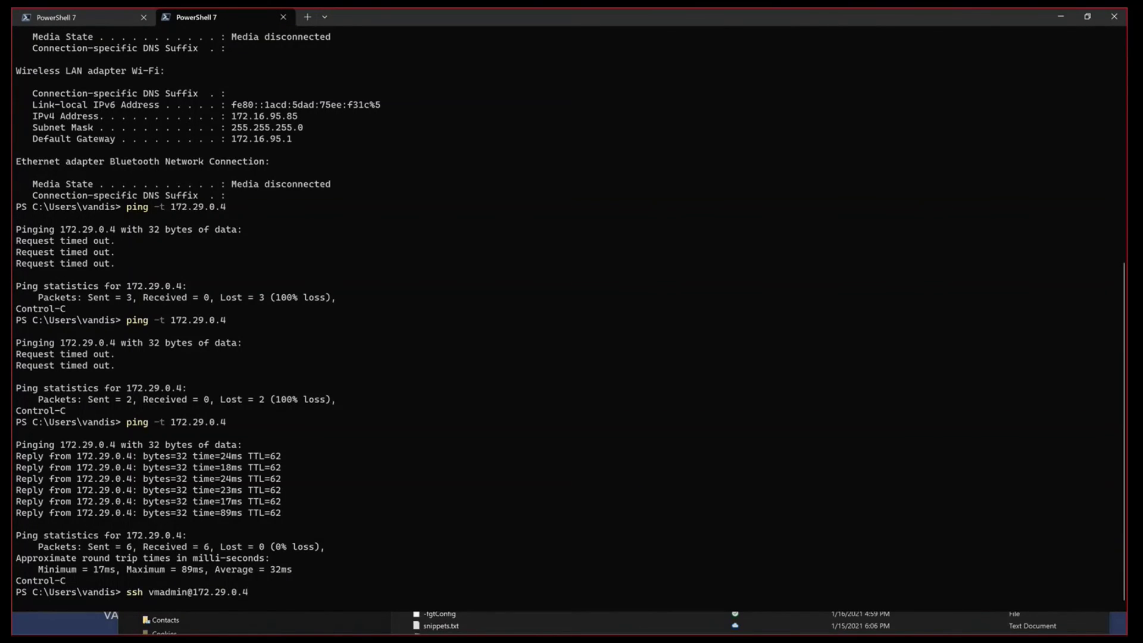
{"action": "key", "text": "Return"}
Step: Accept the host key, log in to the VM, and ping 172.16.10.1 with 0% loss
{"action": "type", "text": "yes"}
{"action": "key", "text": "Return"}
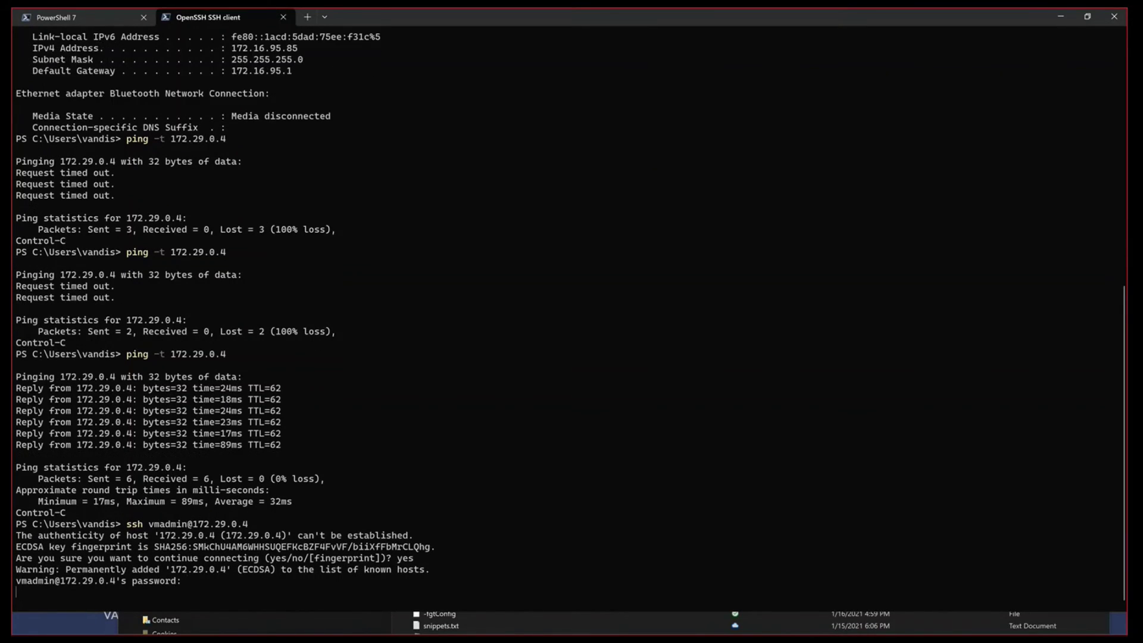
{"action": "key", "text": "Return"}
{"action": "key", "text": "Return"}
{"action": "key", "text": "Return"}
{"action": "key", "text": "Return"}
{"action": "type", "text": "ping 172.1"}
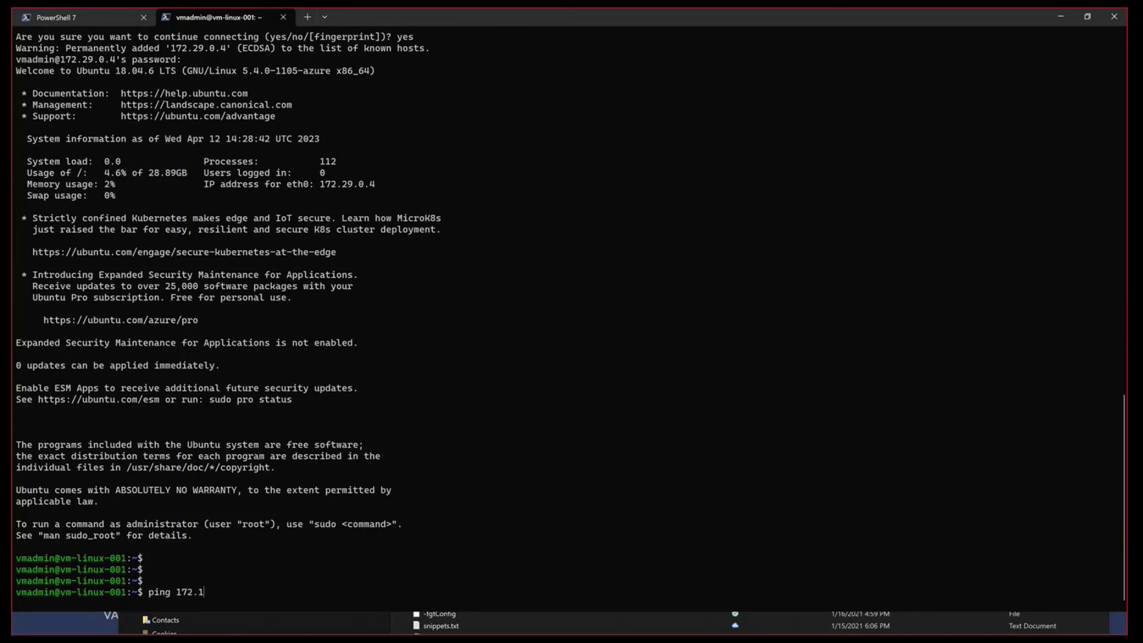
{"action": "type", "text": "6.10.1"}
{"action": "key", "text": "Return"}
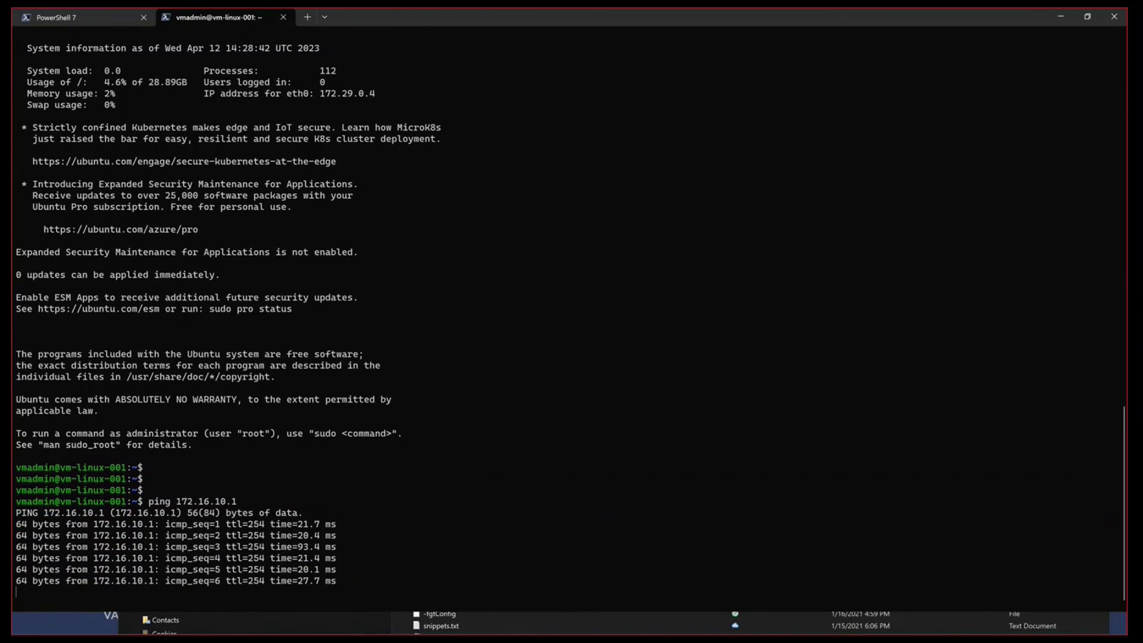
{"action": "key", "text": "ctrl+c"}
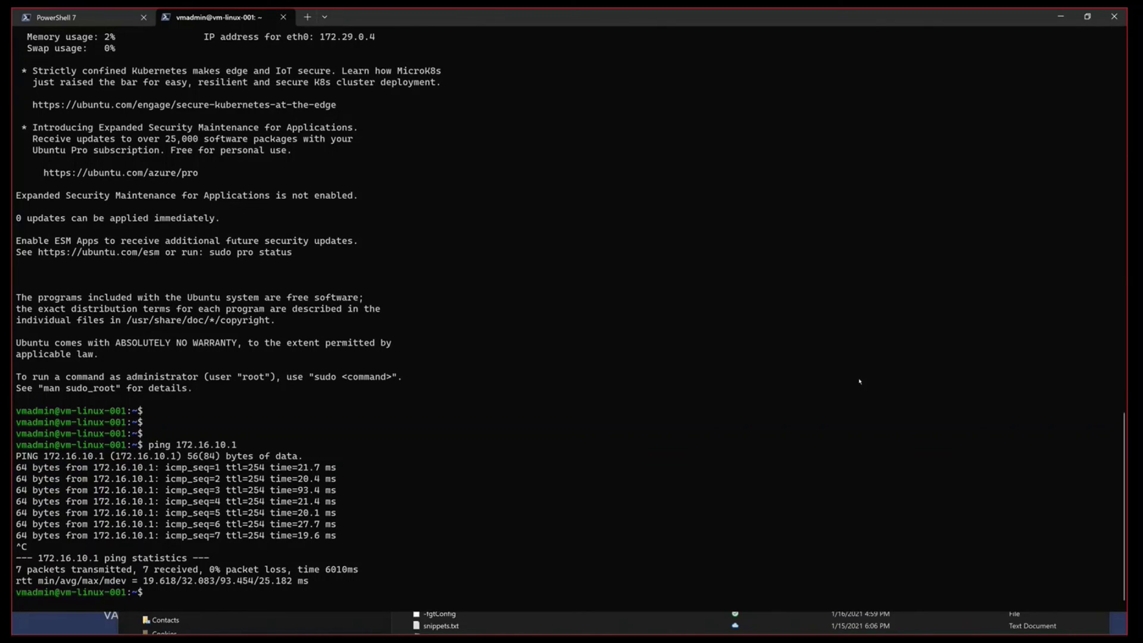
{"action": "type", "text": "curl -kv www.linux.org"}
{"action": "key", "text": "Return"}
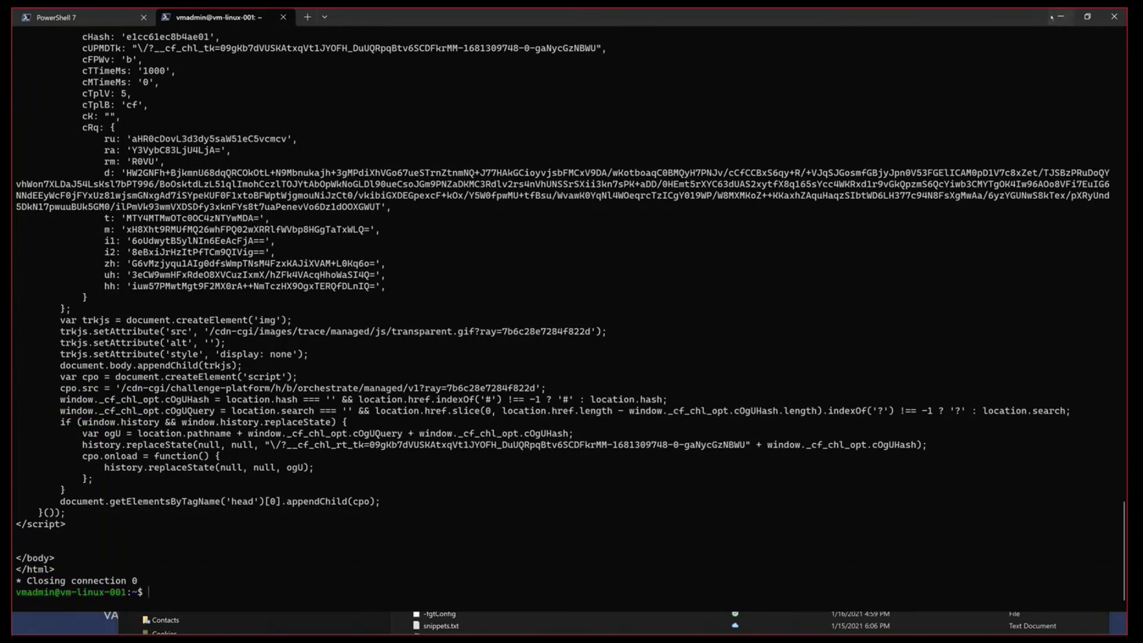
{"action": "key", "text": "alt+Tab"}
Step: Refresh the Routing Monitor and review the Azure firewall policies
{"action": "left_click", "coordinate": [987, 109]}
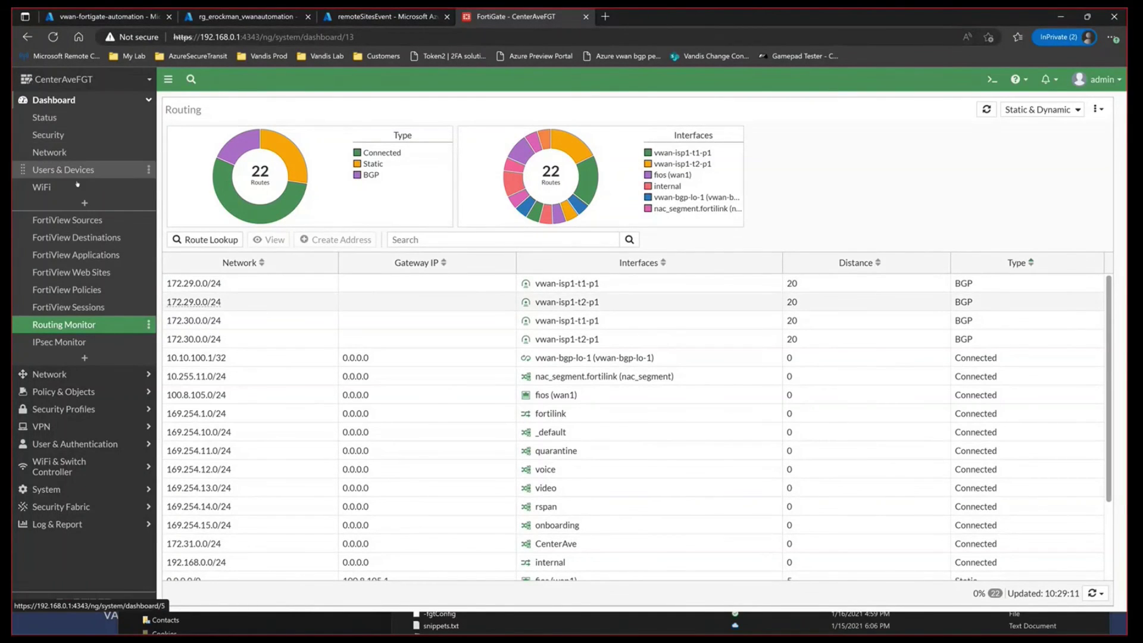
{"action": "left_click", "coordinate": [75, 392]}
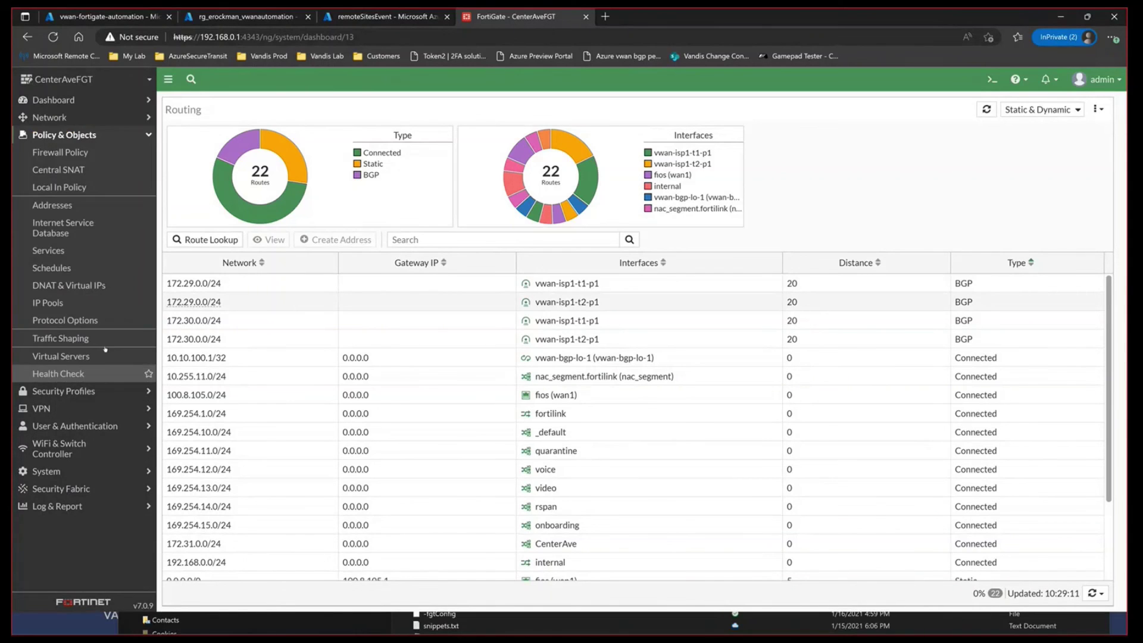
{"action": "left_click", "coordinate": [87, 155]}
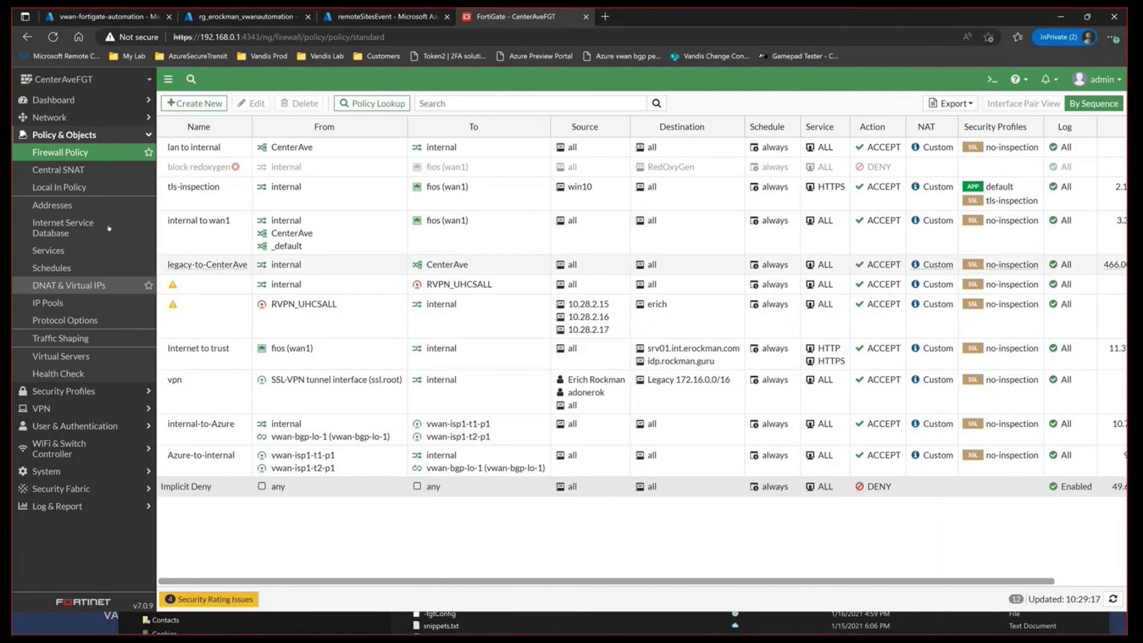
Step: Review the BGP settings and neighbors, then return to the remoteSitesEvent logs
{"action": "left_click", "coordinate": [81, 118]}
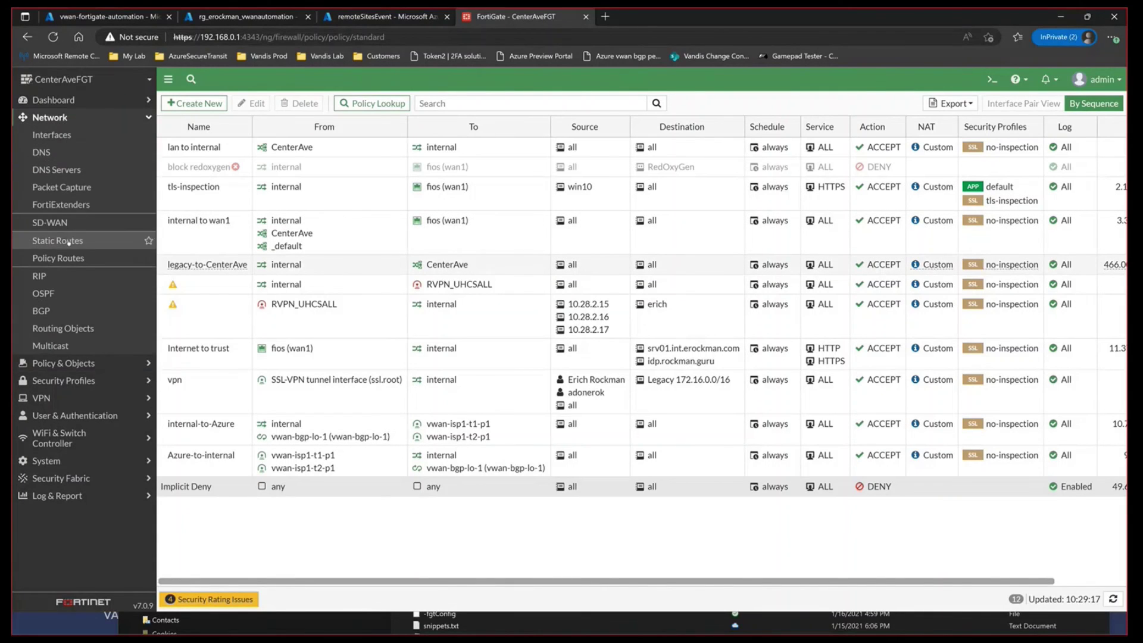
{"action": "left_click", "coordinate": [67, 296]}
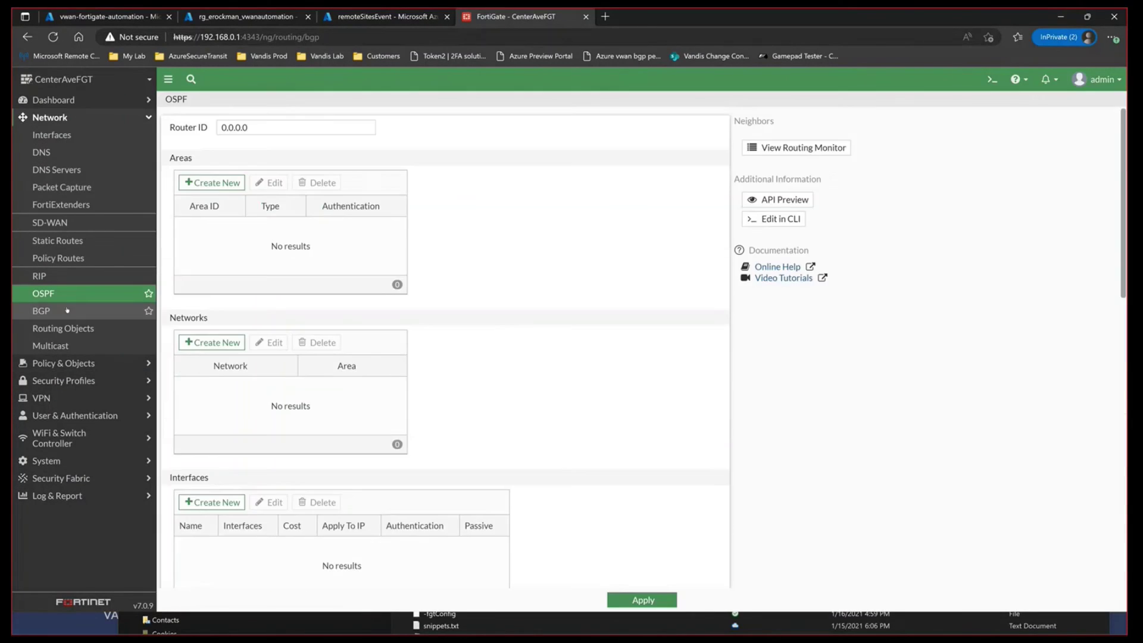
{"action": "left_click", "coordinate": [68, 310]}
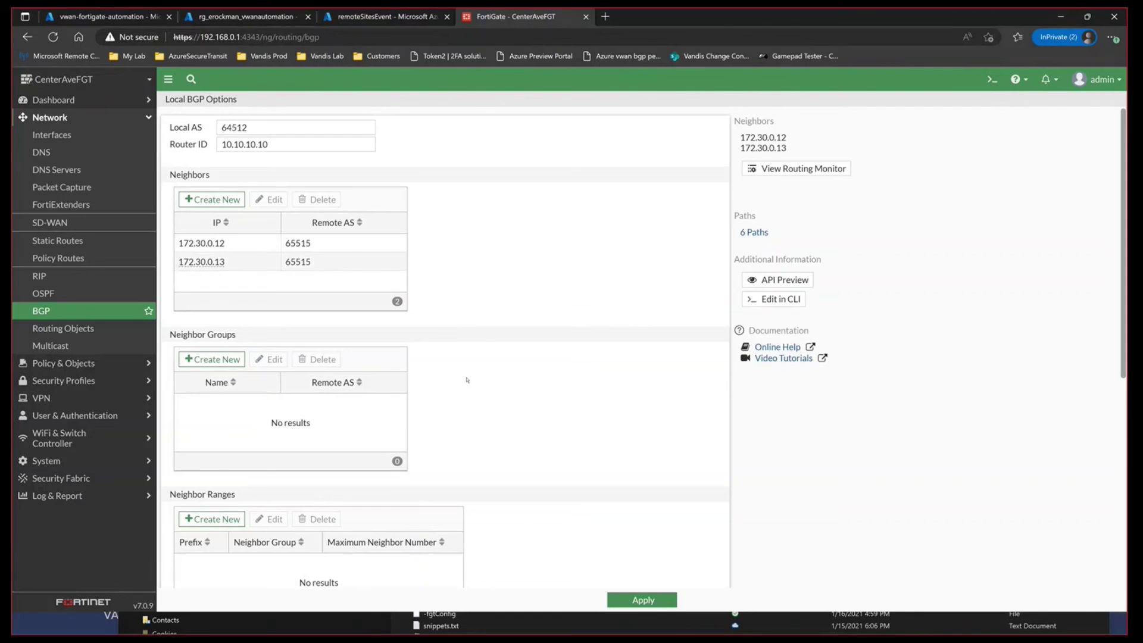
{"action": "scroll", "coordinate": [399, 470], "scroll_direction": "down", "scroll_amount": 5}
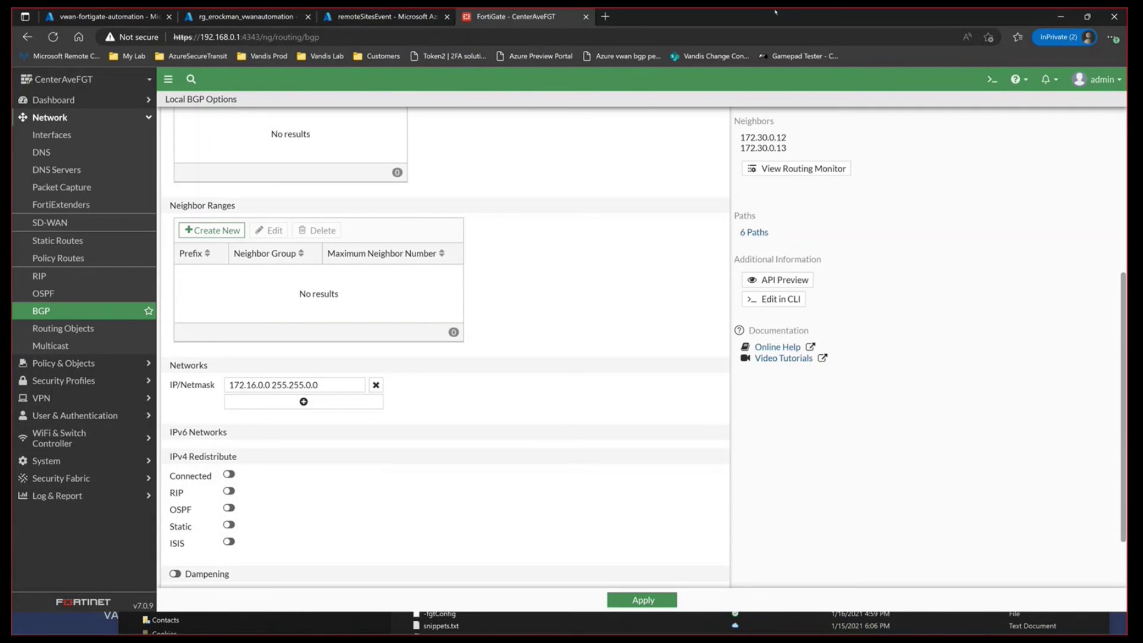
{"action": "left_click", "coordinate": [376, 14]}
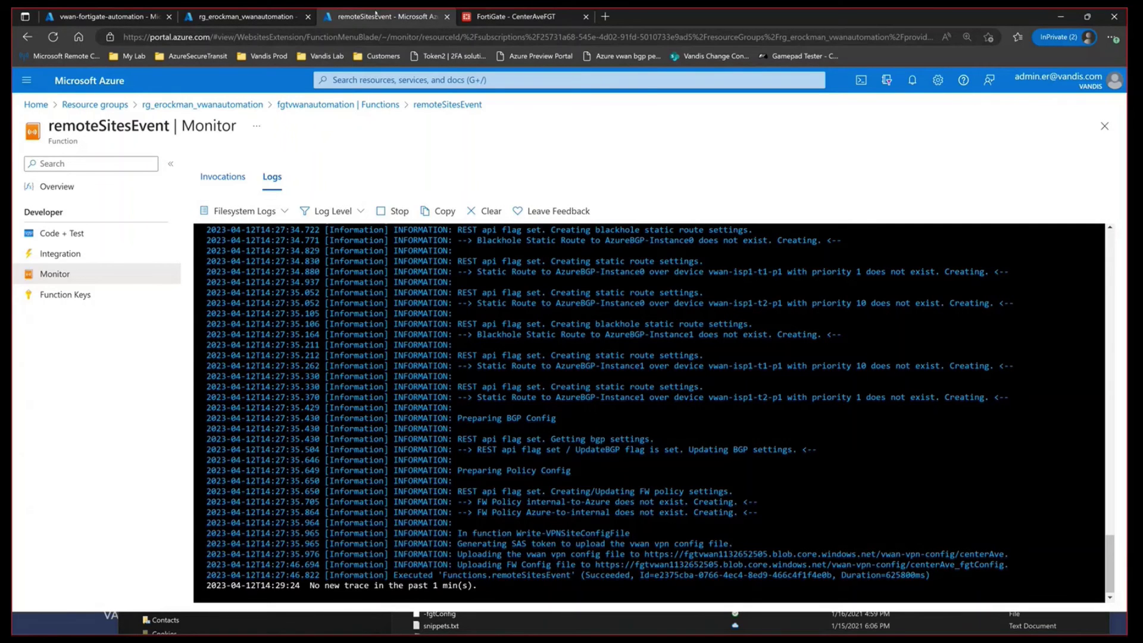
Step: Refresh the VPN sites to confirm centerAve is provisioned and hub-connected, then view the virtual WAN's hubs
{"action": "left_click", "coordinate": [261, 16]}
{"action": "left_click", "coordinate": [134, 18]}
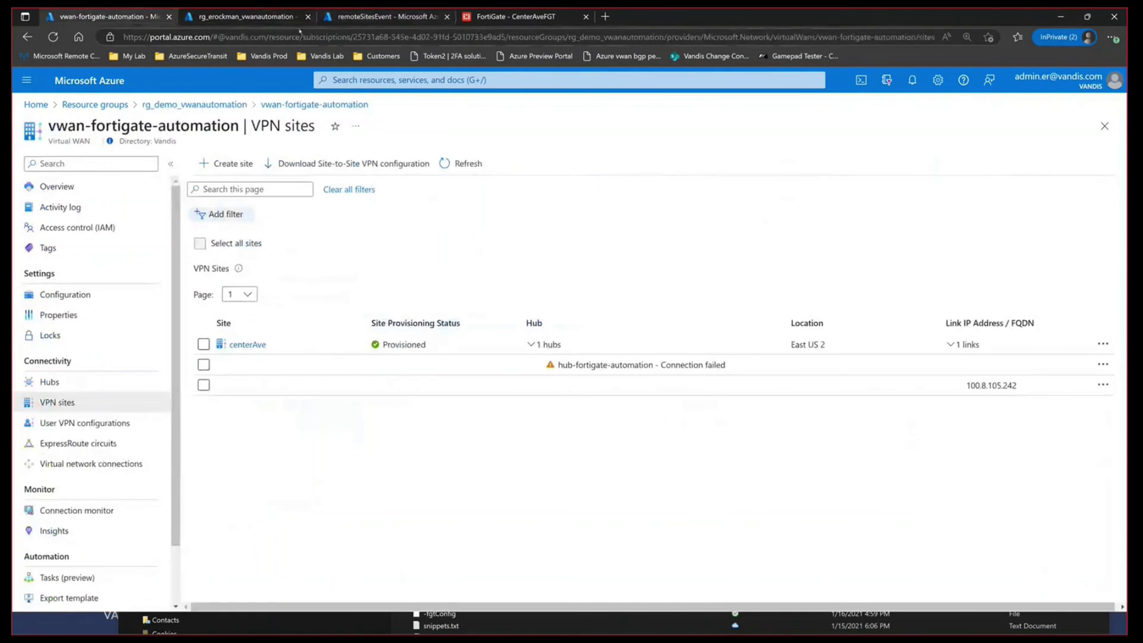
{"action": "left_click", "coordinate": [461, 163]}
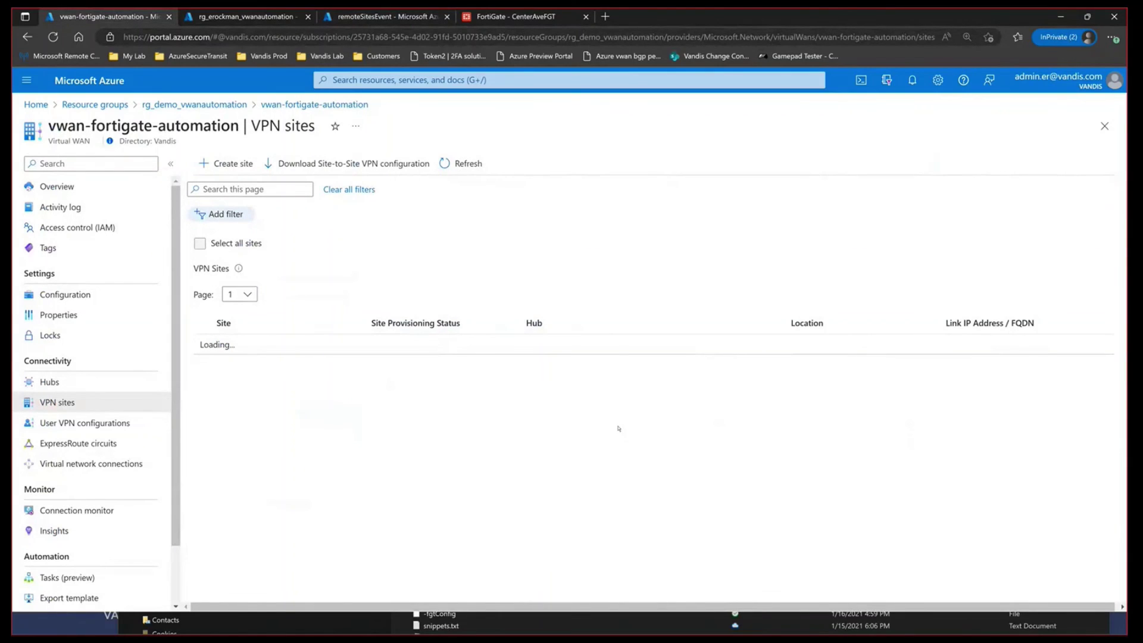
{"action": "left_click", "coordinate": [545, 345]}
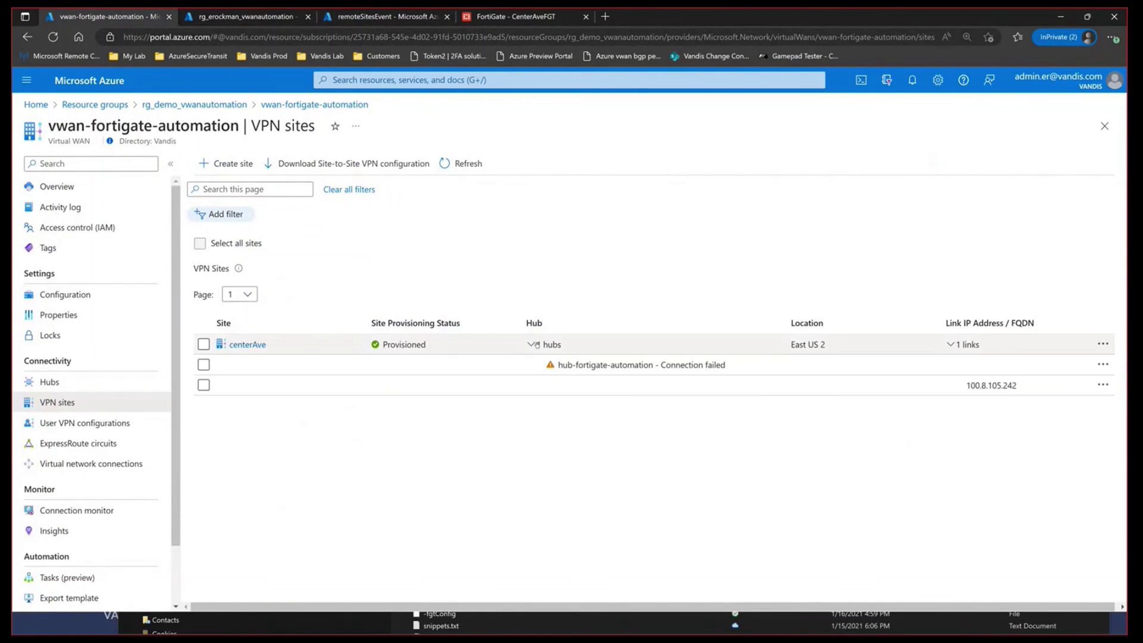
{"action": "left_click", "coordinate": [480, 167]}
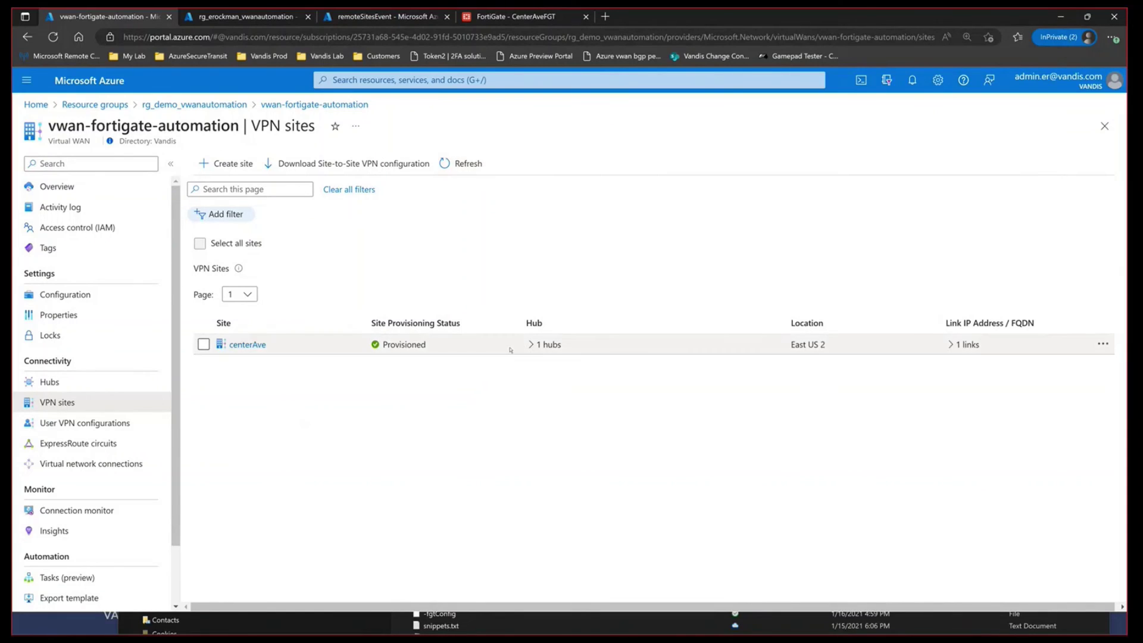
{"action": "left_click", "coordinate": [531, 344]}
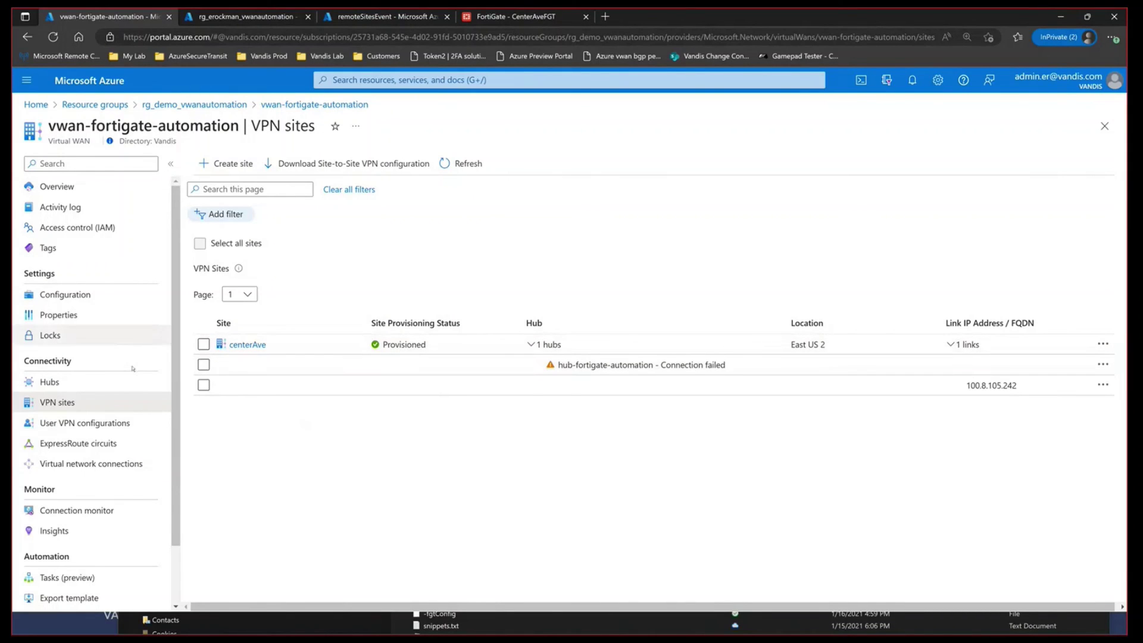
{"action": "left_click", "coordinate": [101, 384]}
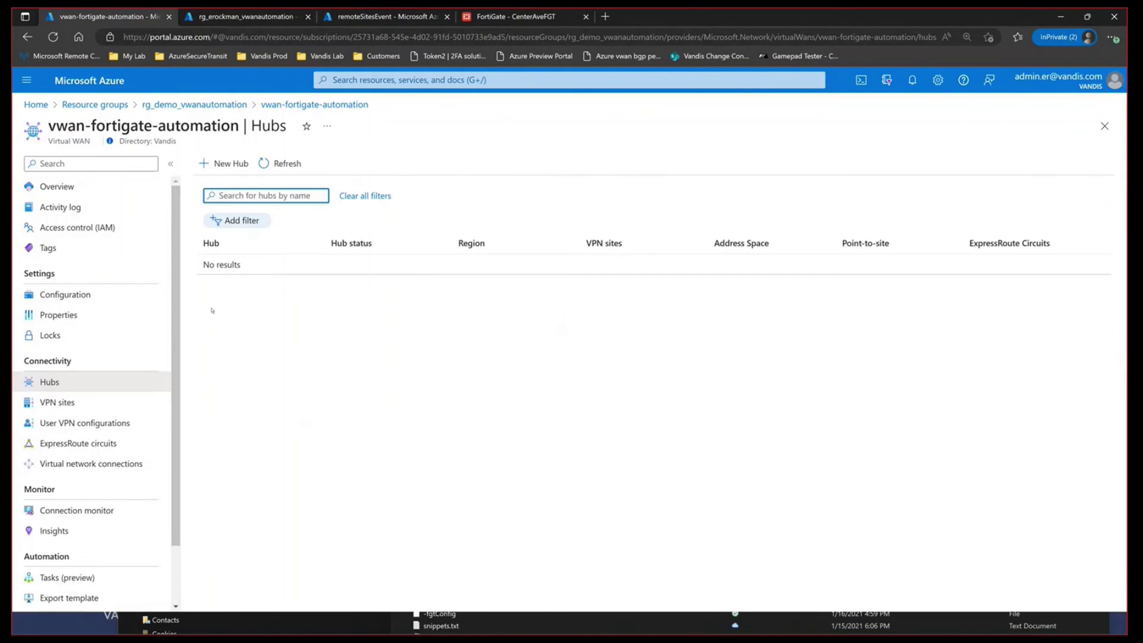
Step: Show hub-fortigate-automation's Default route table effective routes: 172.29.0.0/24 and 172.16.0.0/16
{"action": "left_click", "coordinate": [257, 266]}
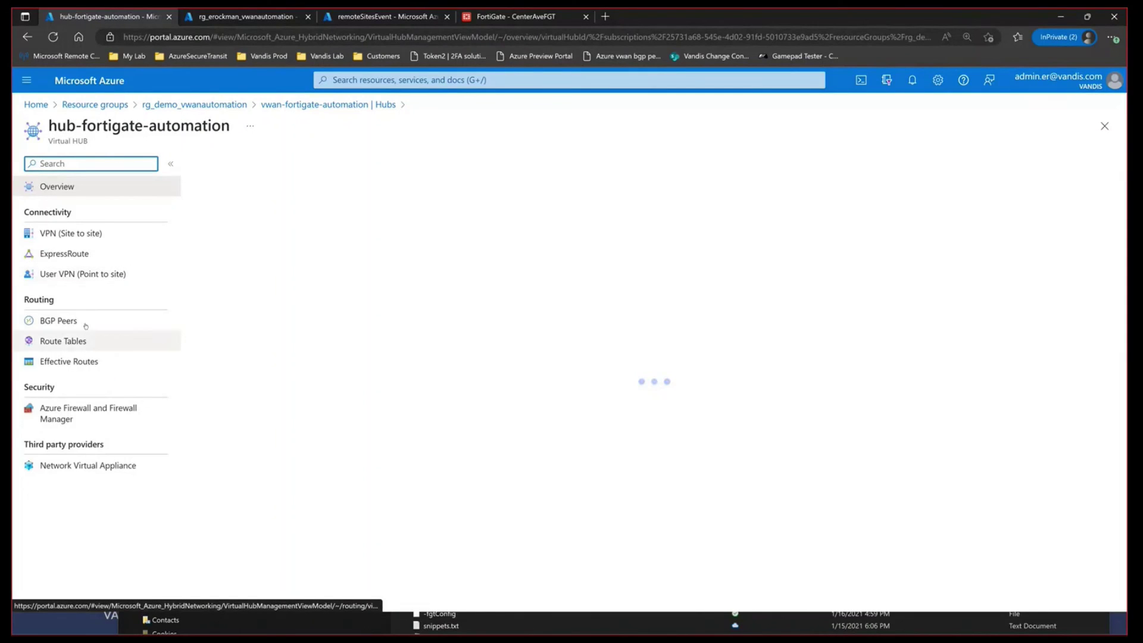
{"action": "left_click", "coordinate": [83, 340]}
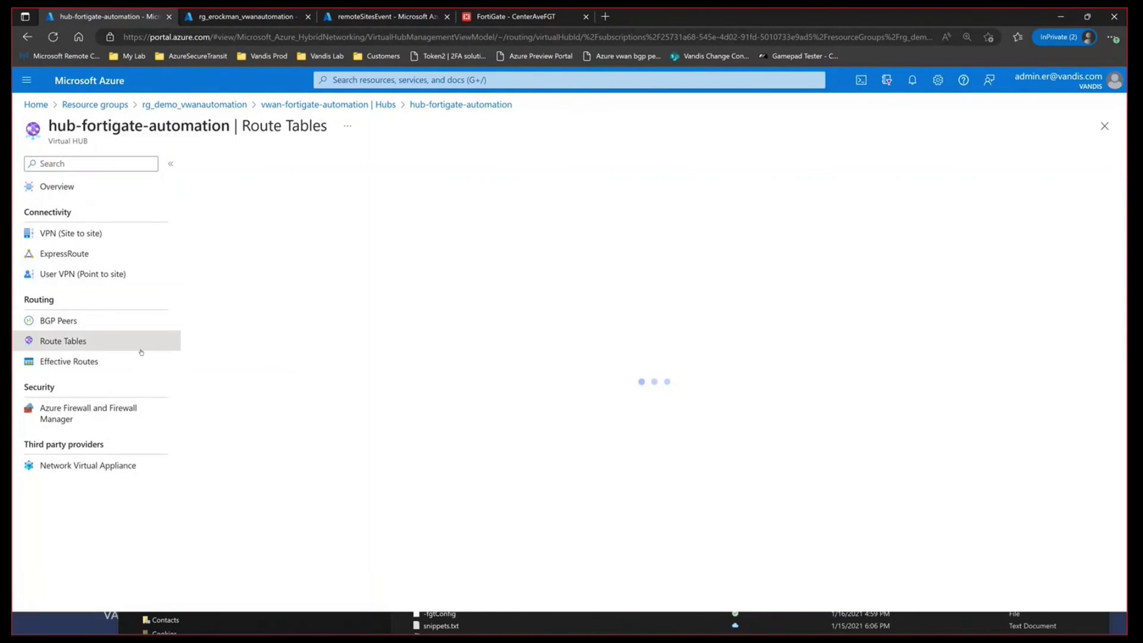
{"action": "left_click", "coordinate": [83, 361]}
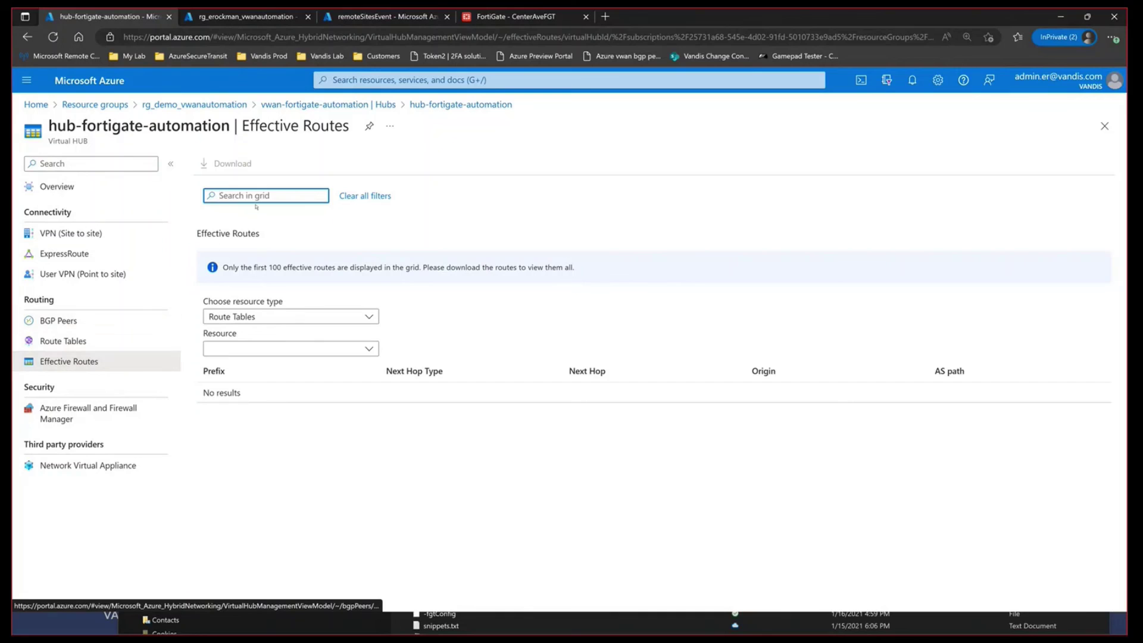
{"action": "left_click", "coordinate": [256, 351]}
{"action": "left_click", "coordinate": [250, 366]}
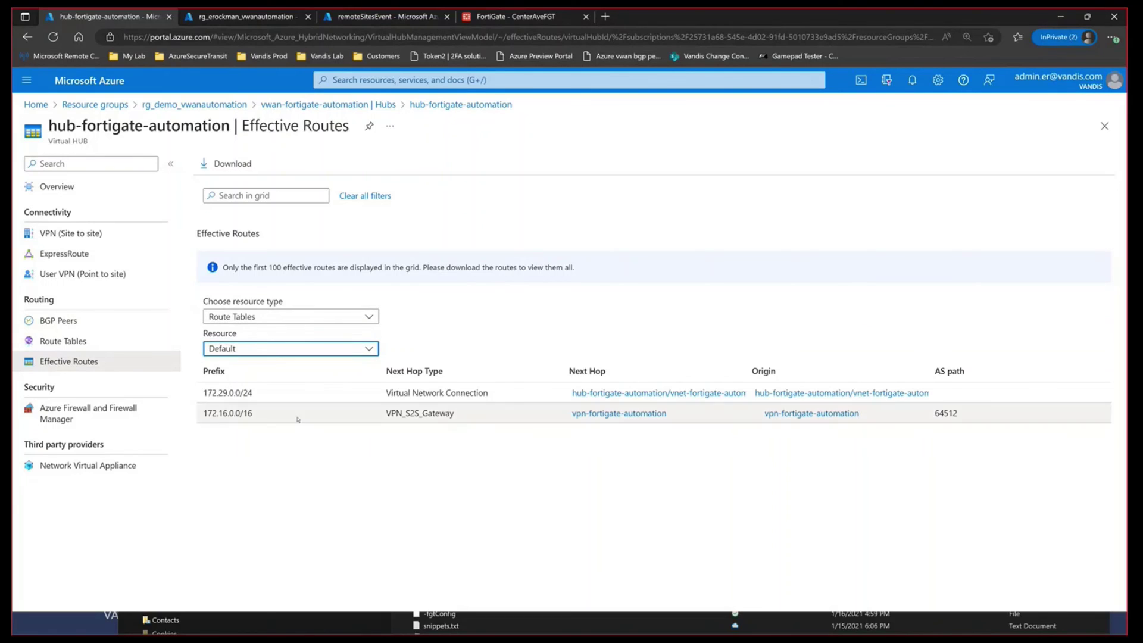
{"action": "left_click_drag", "start_coordinate": [203, 413], "coordinate": [747, 430]}
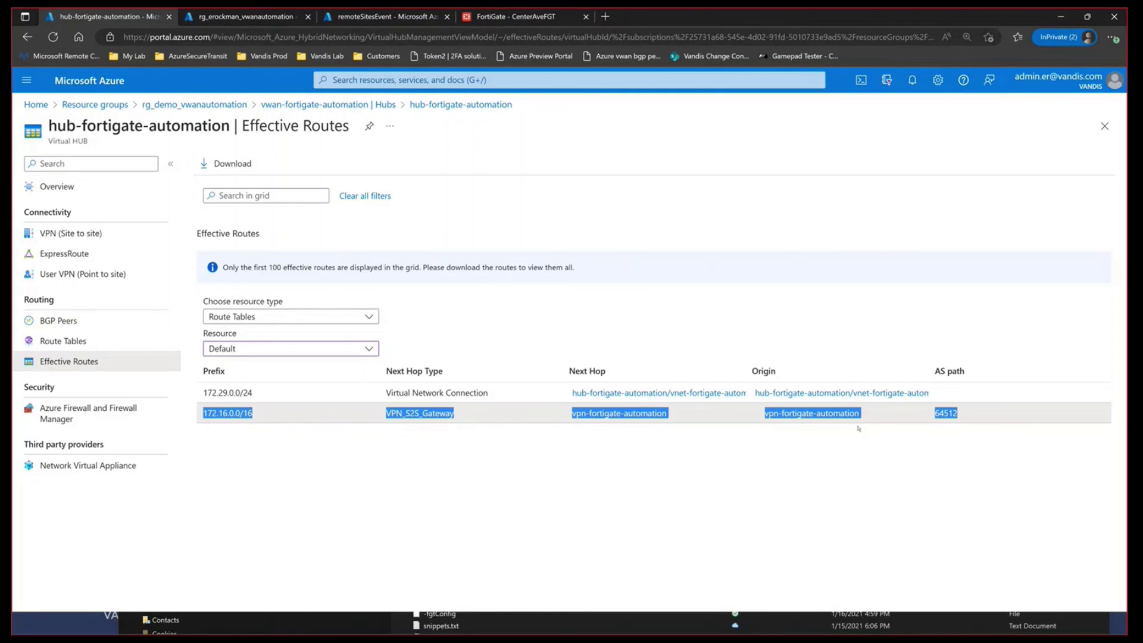
{"action": "double_click", "coordinate": [945, 413]}
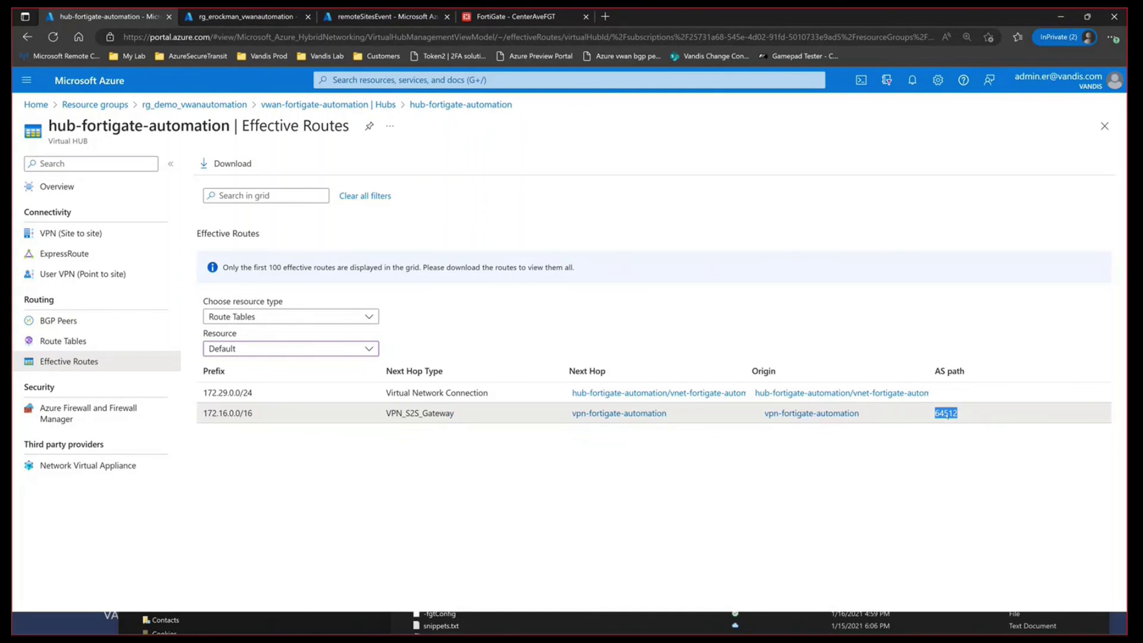
{"action": "left_click", "coordinate": [535, 17]}
{"action": "double_click", "coordinate": [220, 127]}
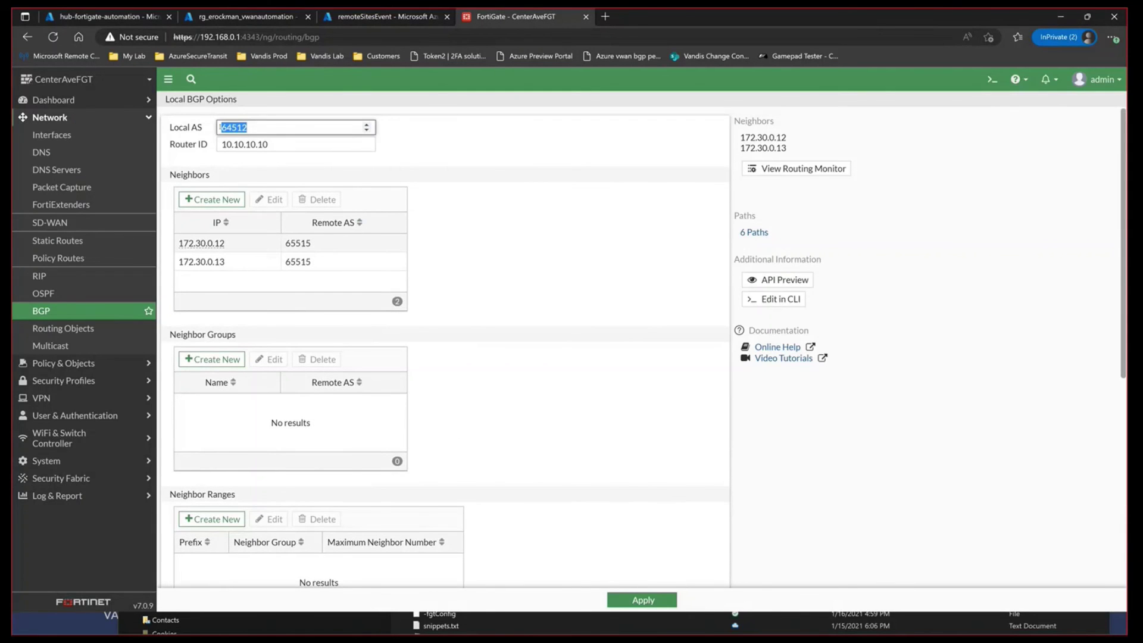
{"action": "key", "text": "ctrl+1"}
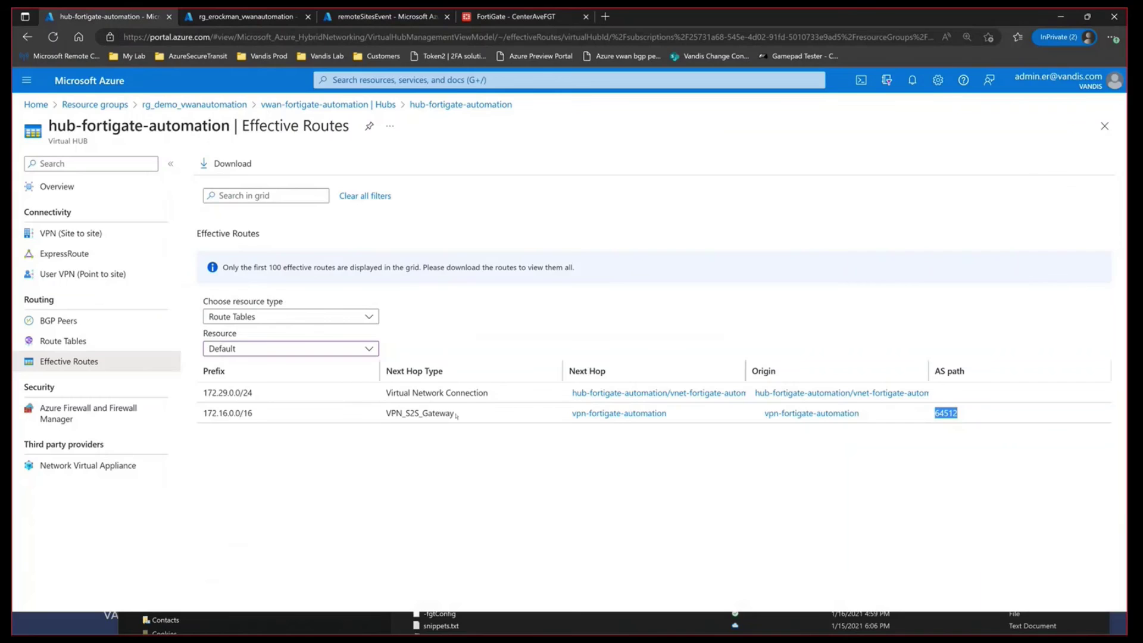
{"action": "left_click_drag", "start_coordinate": [203, 394], "coordinate": [254, 395]}
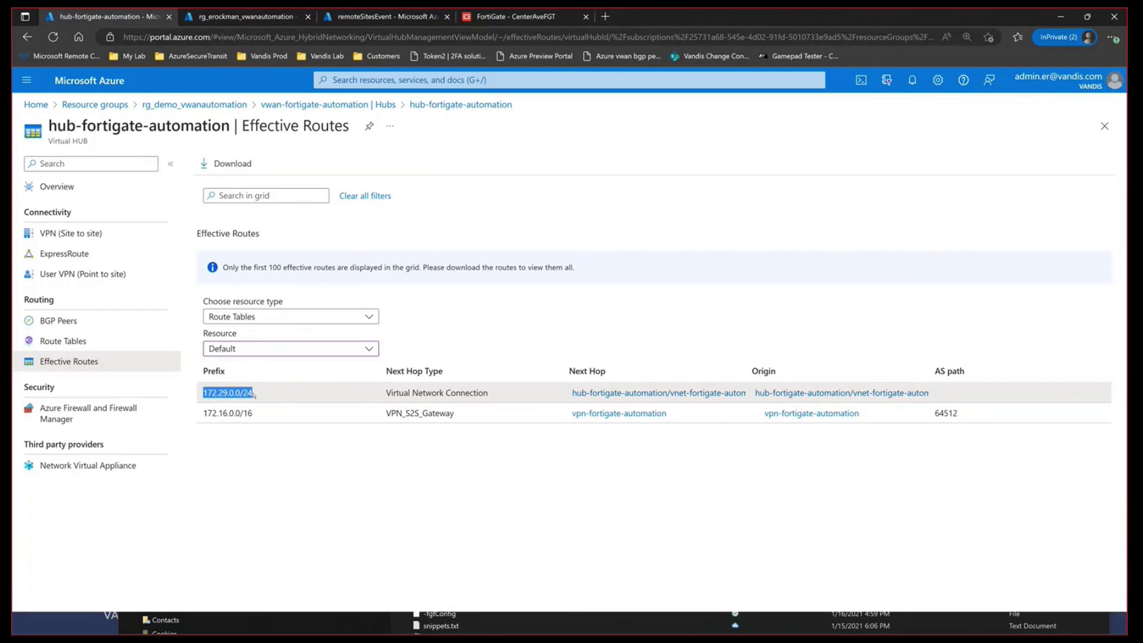
{"action": "left_click_drag", "start_coordinate": [269, 395], "coordinate": [493, 396]}
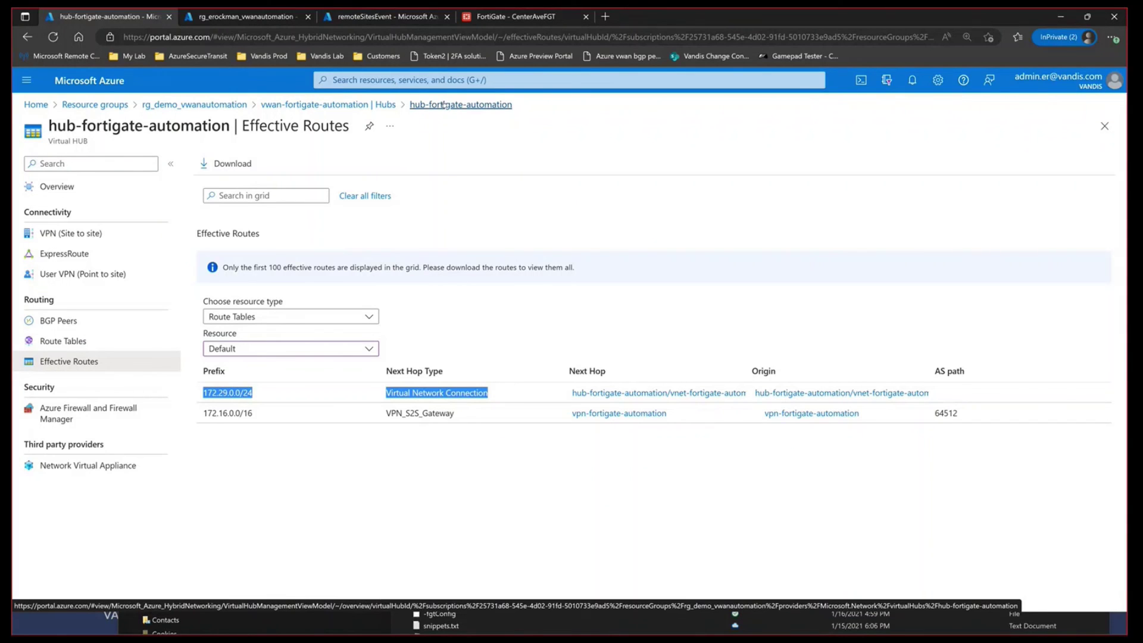
{"action": "left_click", "coordinate": [599, 244]}
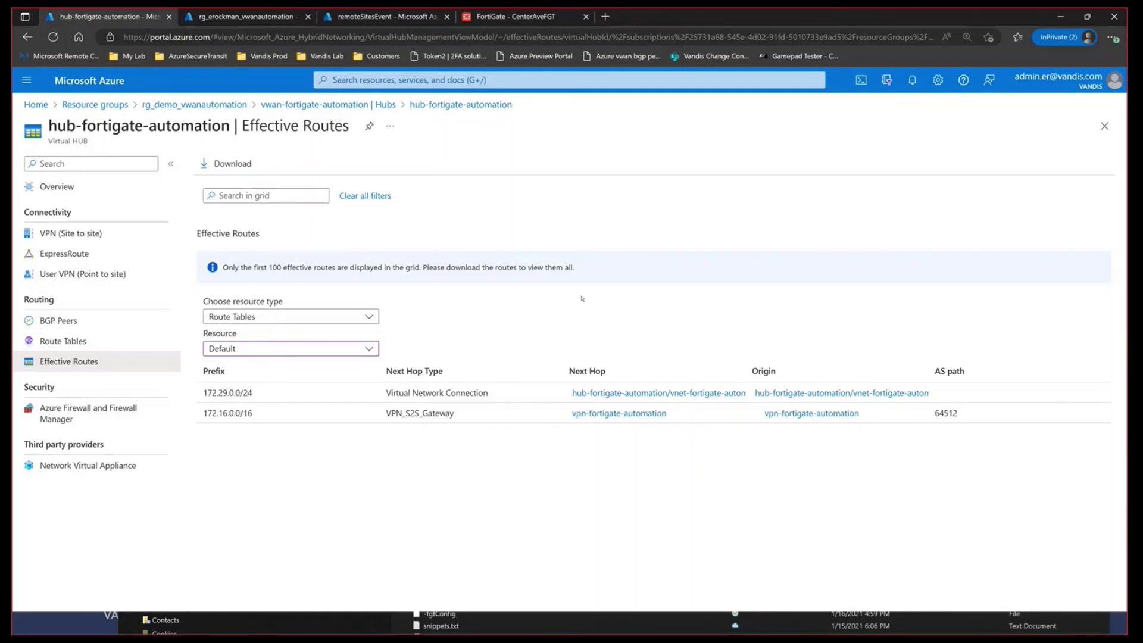